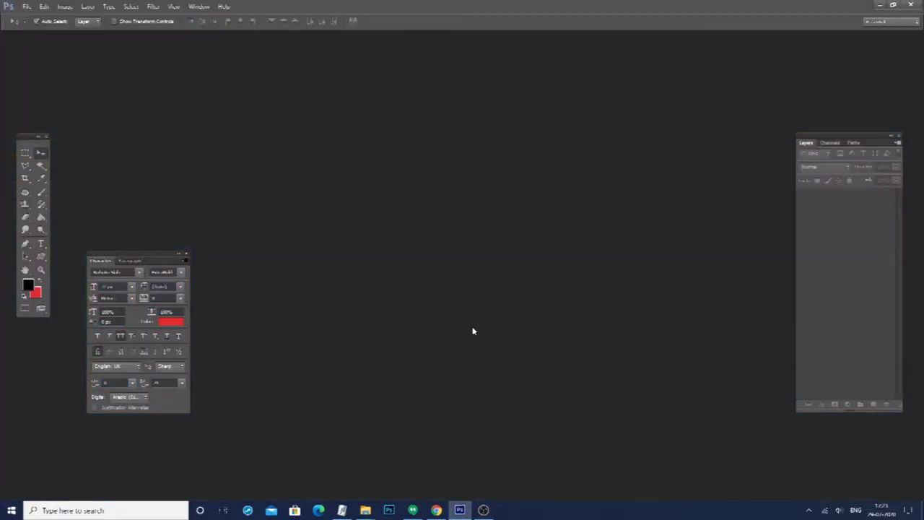
Create a new 1080 × 1080 px RGB document
{"action": "key", "text": "ctrl+n"}
{"action": "left_click", "coordinate": [512, 173]}
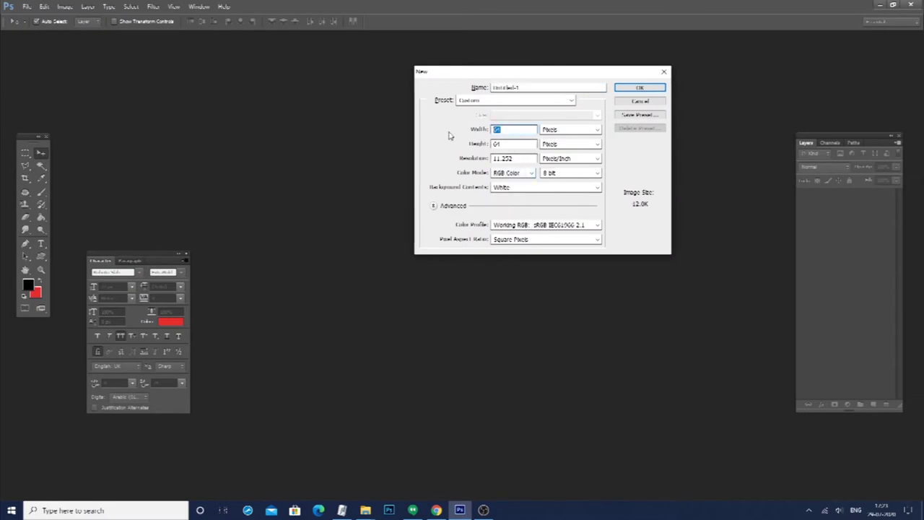
{"action": "type", "text": "1080"}
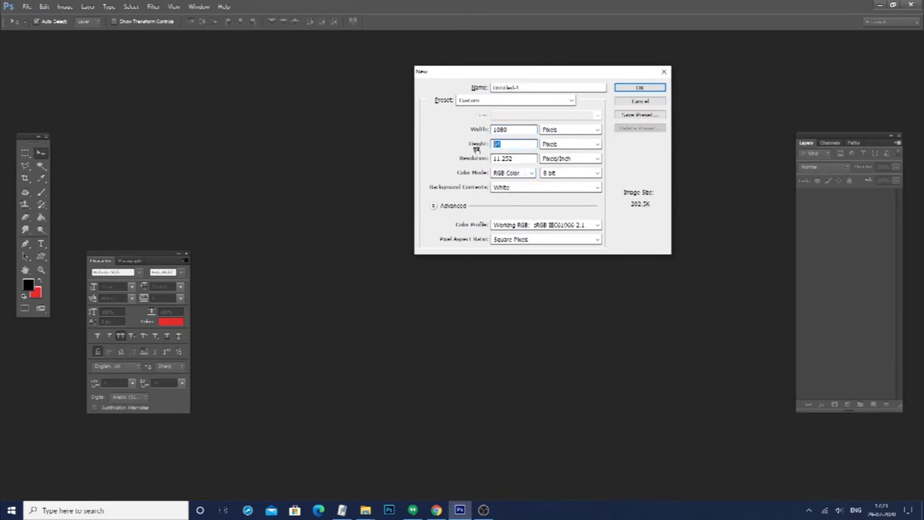
{"action": "type", "text": "1080"}
{"action": "key", "text": "Return"}
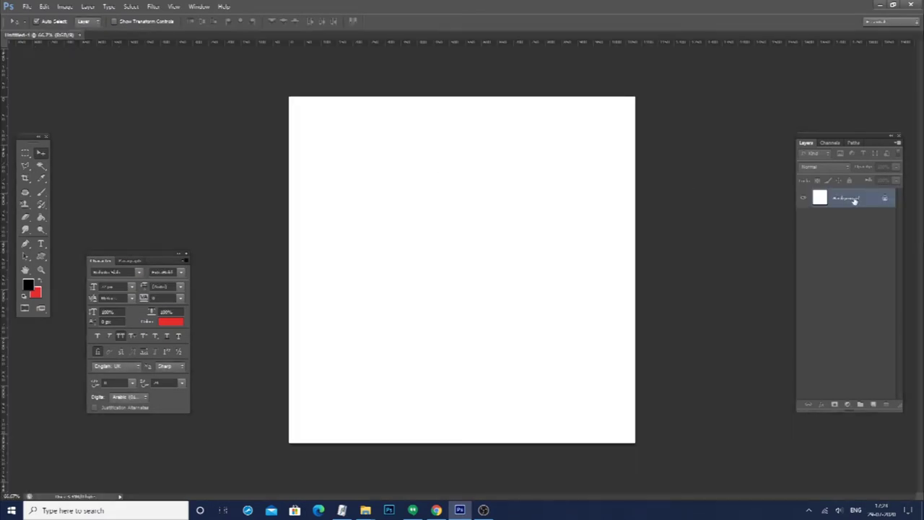
Add an empty layer and save the document as Vegetables Banner
{"action": "left_click", "coordinate": [873, 405]}
{"action": "key", "text": "ctrl+s"}
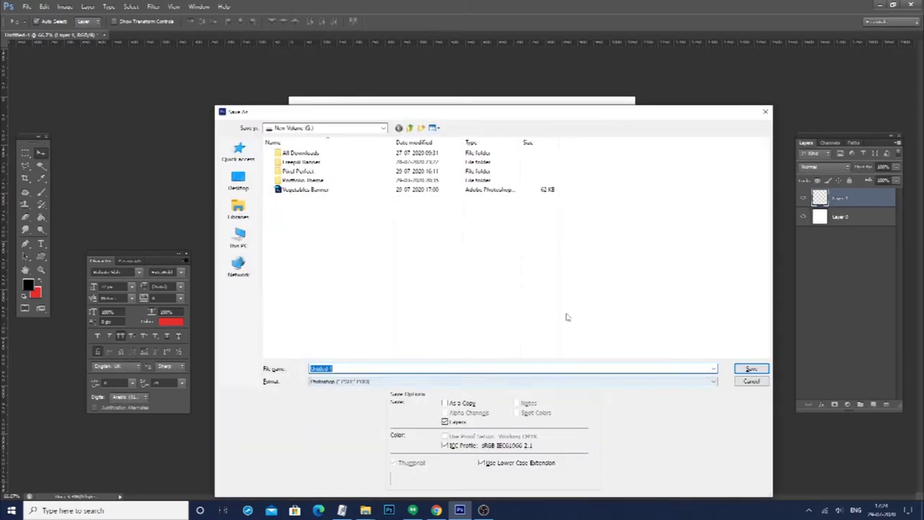
{"action": "left_click", "coordinate": [326, 191]}
{"action": "key", "text": "Return"}
{"action": "key", "text": "Return"}
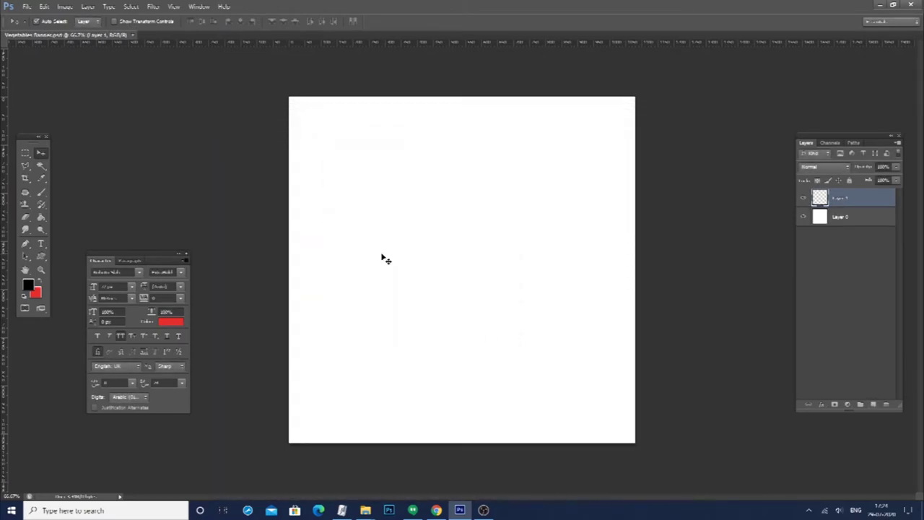
Select the white background layer and start a text block on the canvas
{"action": "left_click", "coordinate": [385, 259]}
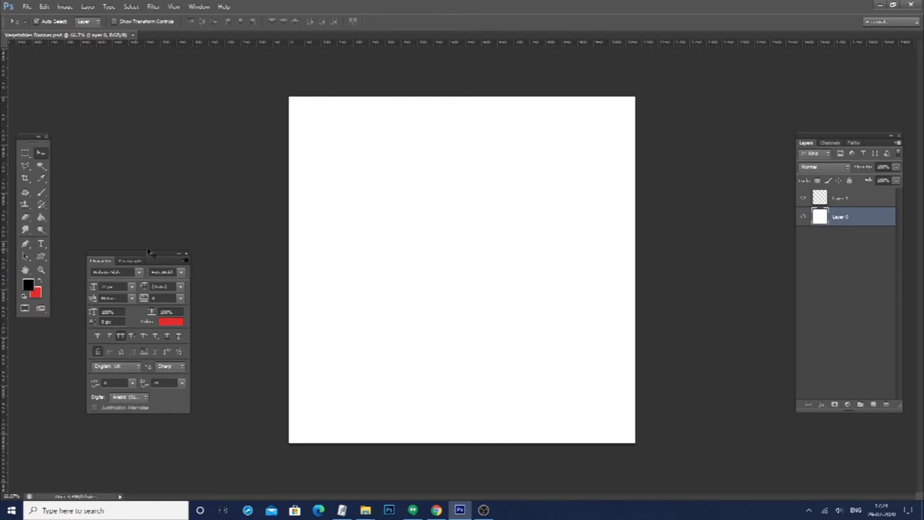
{"action": "key", "text": "t"}
{"action": "left_click", "coordinate": [369, 208]}
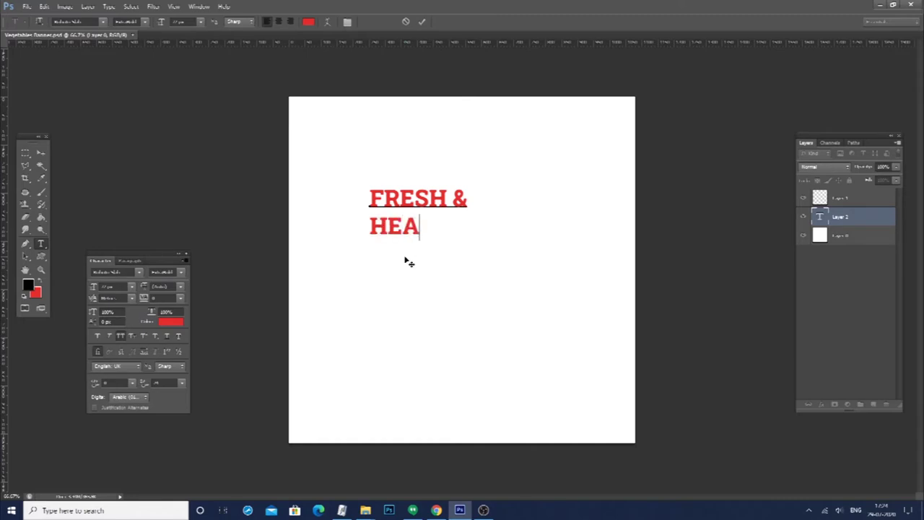
Finish typing the headline and set FRESH & to the Black style at size 100
{"action": "type", "text": "VEGETABLES"}
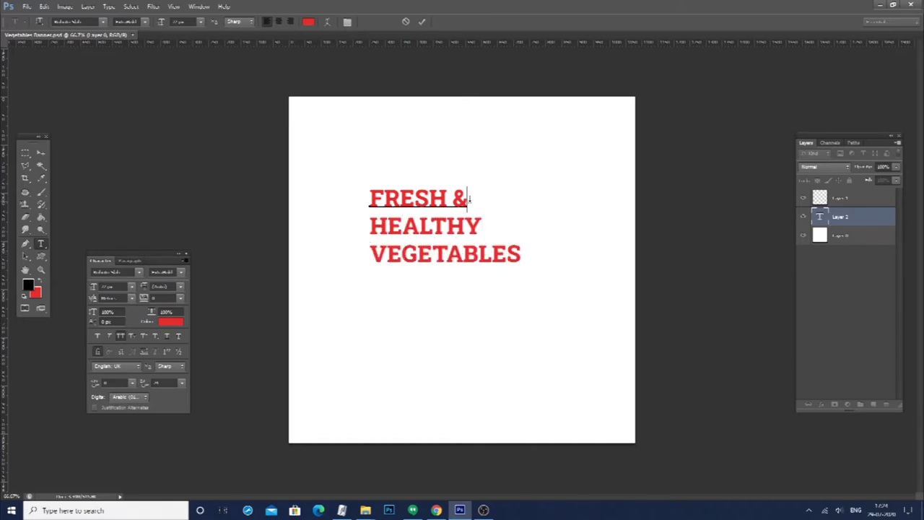
{"action": "left_click_drag", "start_coordinate": [470, 198], "coordinate": [369, 198]}
{"action": "left_click", "coordinate": [130, 22]}
{"action": "left_click", "coordinate": [137, 86]}
{"action": "left_click", "coordinate": [174, 22]}
{"action": "type", "text": "100"}
{"action": "key", "text": "Return"}
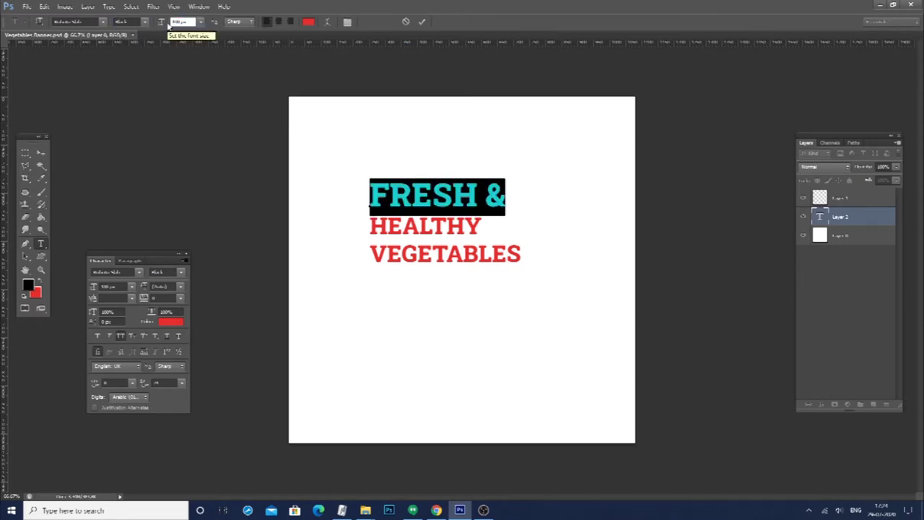
{"action": "left_click", "coordinate": [41, 153]}
Shift the headline about 75 px left and resize HEALTHY to 80
{"action": "left_click_drag", "start_coordinate": [415, 199], "coordinate": [361, 197]}
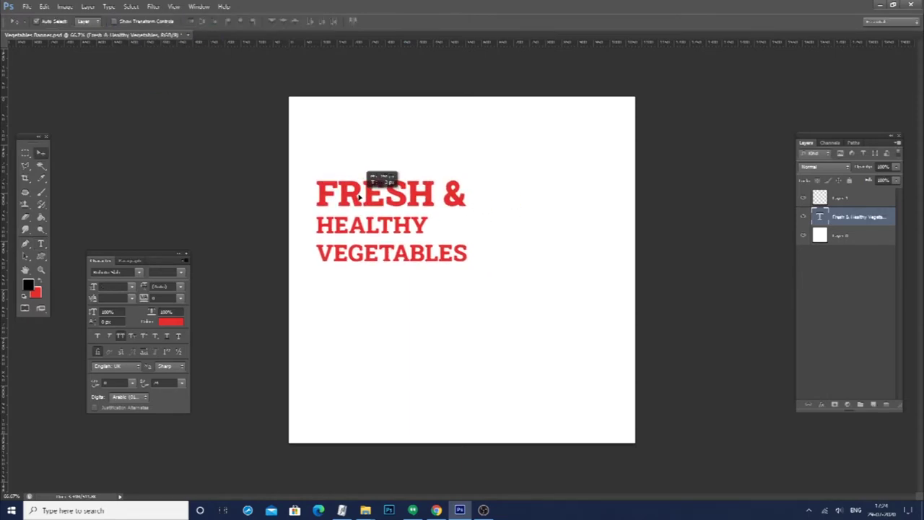
{"action": "key", "text": "t"}
{"action": "left_click_drag", "start_coordinate": [431, 225], "coordinate": [315, 225]}
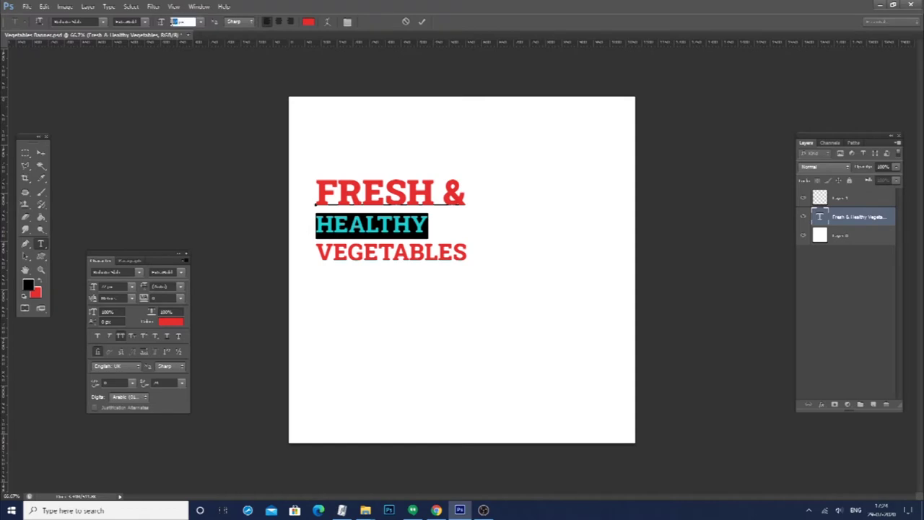
{"action": "type", "text": "80"}
{"action": "key", "text": "Return"}
{"action": "left_click", "coordinate": [468, 223]}
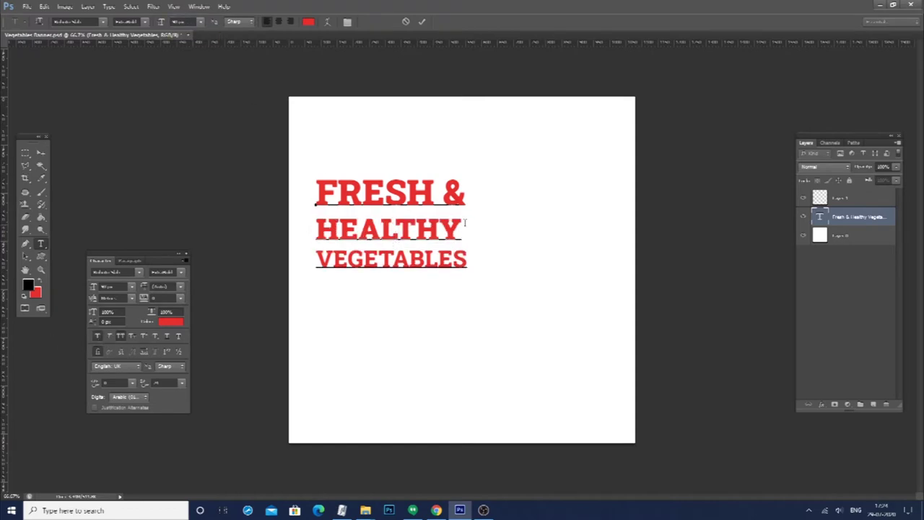
{"action": "left_click_drag", "start_coordinate": [467, 194], "coordinate": [179, 196]}
{"action": "left_click", "coordinate": [180, 21]}
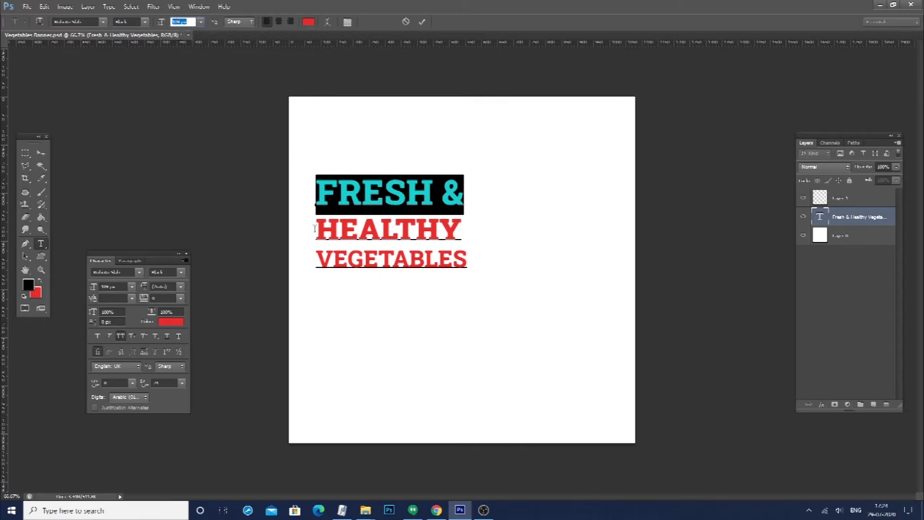
{"action": "left_click", "coordinate": [318, 258]}
Colour VEGETABLES black and FRESH & green
{"action": "left_click_drag", "start_coordinate": [317, 259], "coordinate": [468, 260]}
{"action": "left_click", "coordinate": [308, 22]}
{"action": "left_click_drag", "start_coordinate": [618, 415], "coordinate": [564, 418]}
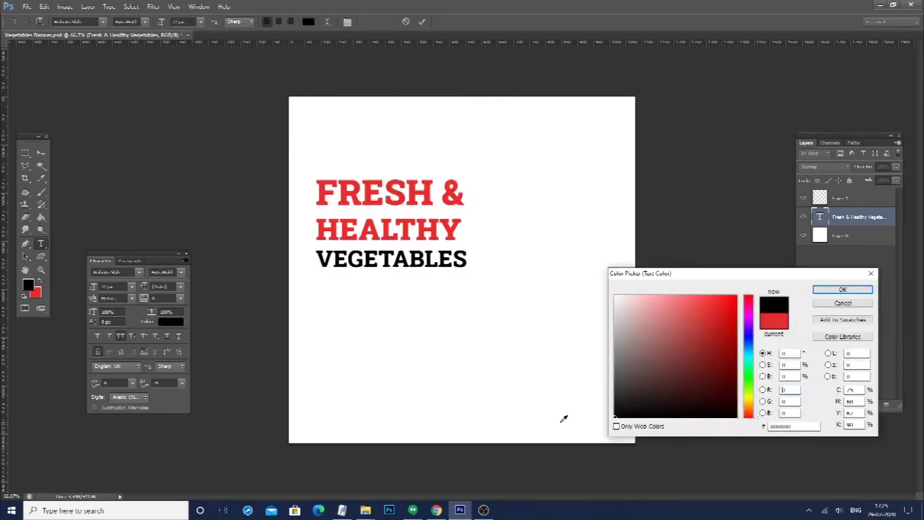
{"action": "key", "text": "Return"}
{"action": "left_click_drag", "start_coordinate": [467, 193], "coordinate": [211, 189]}
{"action": "left_click", "coordinate": [308, 21]}
{"action": "left_click", "coordinate": [751, 376]}
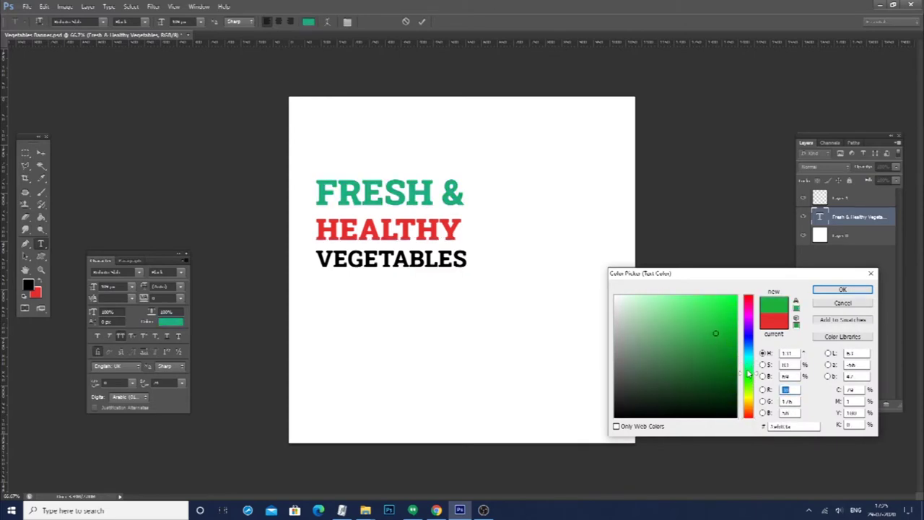
{"action": "key", "text": "Return"}
{"action": "key", "text": "ctrl+Return"}
{"action": "key", "text": "v"}
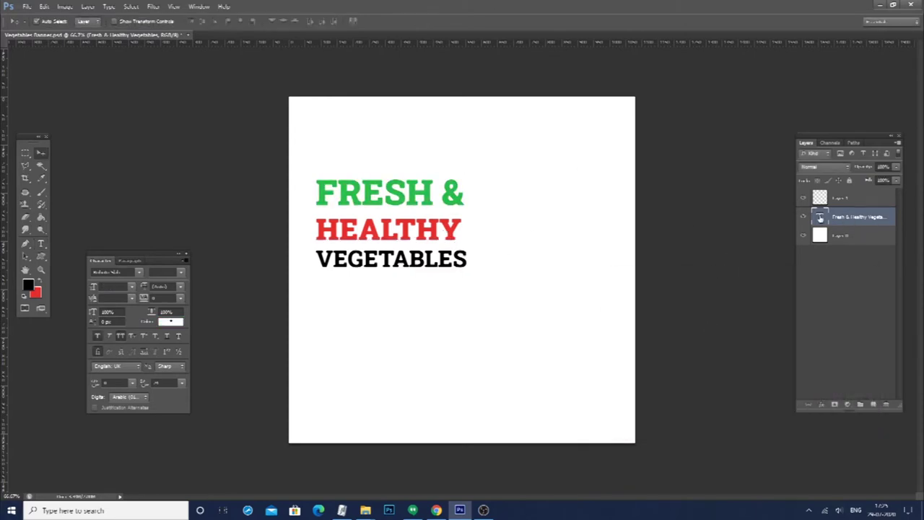
Recolour the word HEALTHY yellow and commit the headline
{"action": "double_click", "coordinate": [820, 217]}
{"action": "left_click_drag", "start_coordinate": [463, 229], "coordinate": [312, 229]}
{"action": "left_click", "coordinate": [309, 22]}
{"action": "left_click_drag", "start_coordinate": [751, 406], "coordinate": [748, 401]}
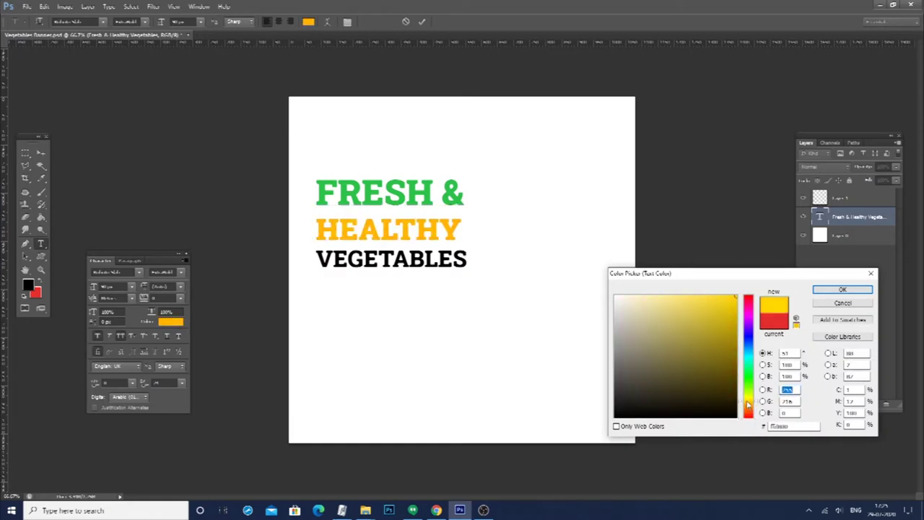
{"action": "key", "text": "Return"}
{"action": "key", "text": "ctrl+Return"}
{"action": "key", "text": "v"}
{"action": "left_click", "coordinate": [578, 339]}
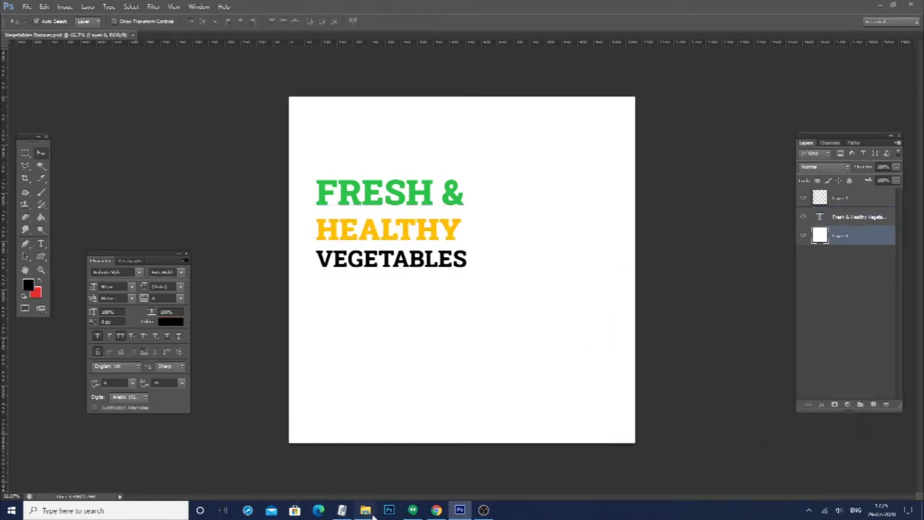
Open the vegetable bowl image from the Ref Images folder in Photoshop
{"action": "left_click", "coordinate": [366, 510]}
{"action": "left_click", "coordinate": [324, 484]}
{"action": "double_click", "coordinate": [185, 77]}
{"action": "left_click", "coordinate": [331, 107]}
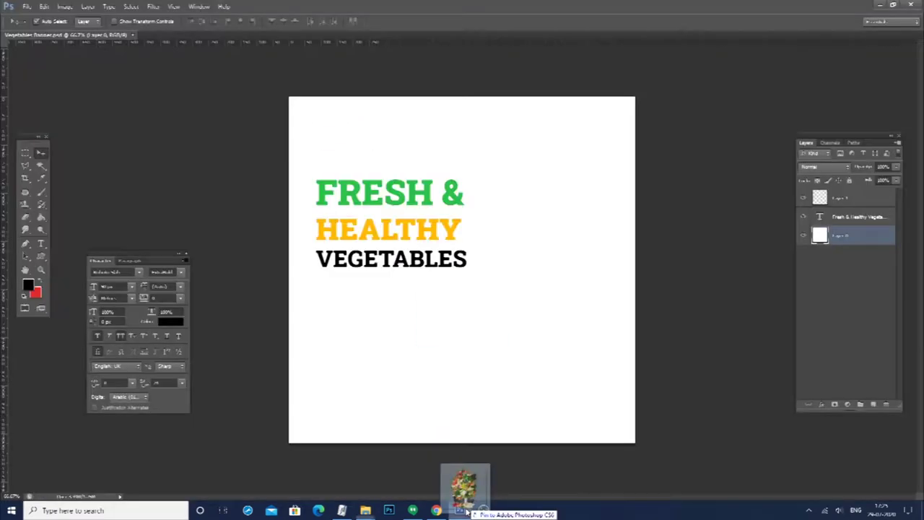
{"action": "left_click_drag", "start_coordinate": [369, 103], "coordinate": [459, 462]}
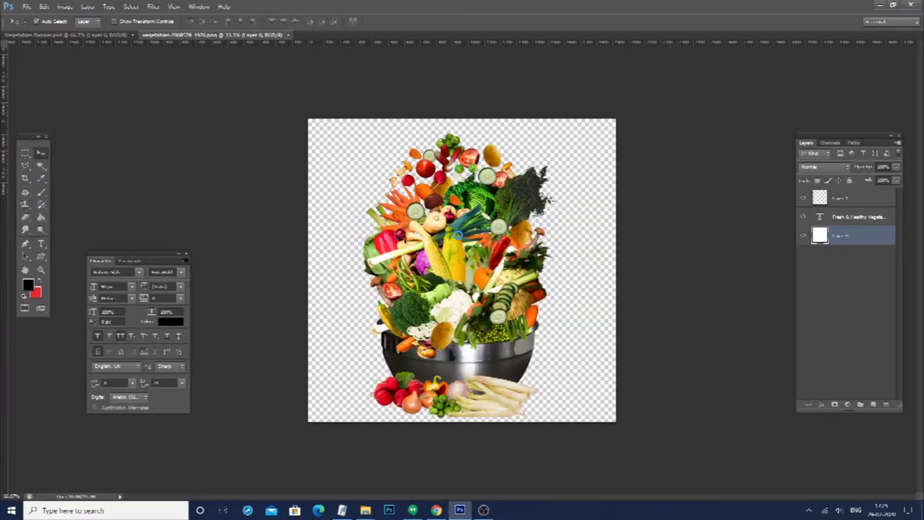
Bring the vegetable bowl image into the banner and convert it to a smart object
{"action": "left_click_drag", "start_coordinate": [462, 275], "coordinate": [518, 273]}
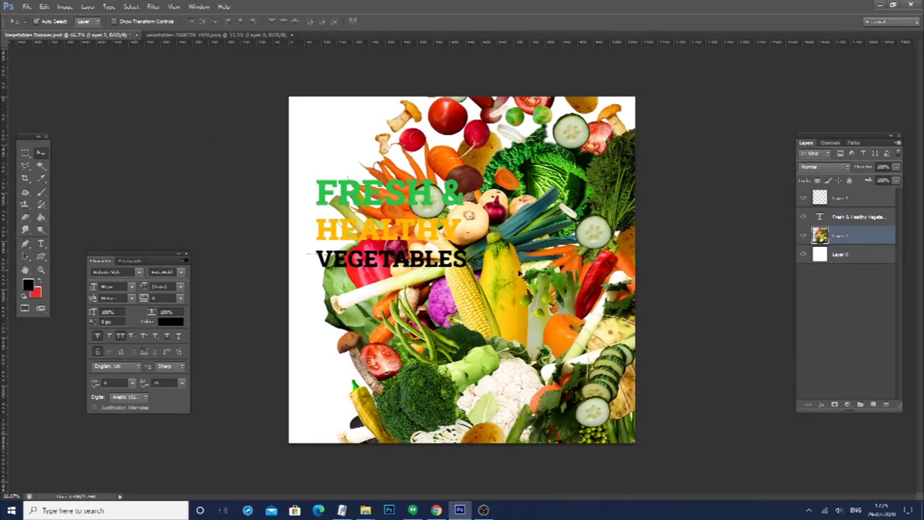
{"action": "right_click", "coordinate": [879, 241]}
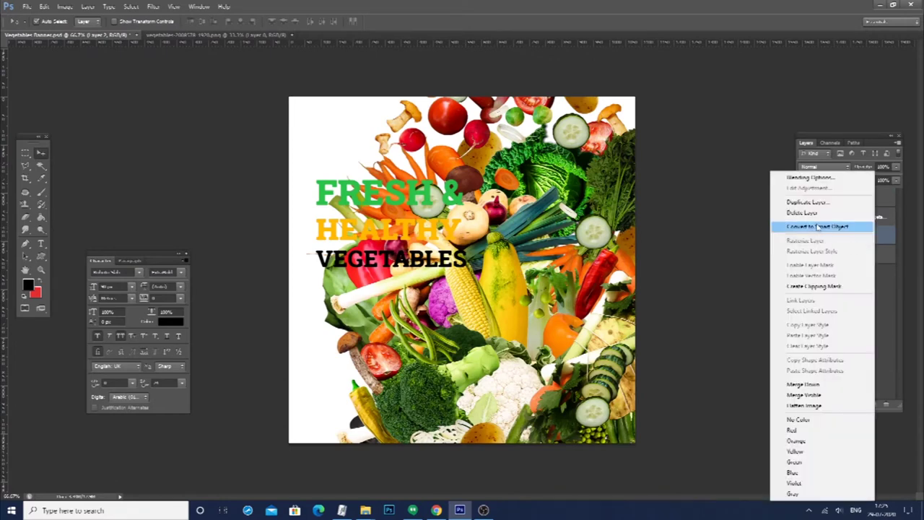
{"action": "left_click", "coordinate": [836, 229]}
Scale the bowl down and position it right of the headline, nudging both slightly
{"action": "key", "text": "ctrl+t"}
{"action": "mouse_move", "coordinate": [306, 97]}
{"action": "left_mouse_down"}
{"action": "mouse_move", "coordinate": [356, 144]}
{"action": "mouse_move", "coordinate": [419, 243]}
{"action": "left_mouse_up"}
{"action": "mouse_move", "coordinate": [506, 361]}
{"action": "left_mouse_down"}
{"action": "mouse_move", "coordinate": [544, 267]}
{"action": "mouse_move", "coordinate": [537, 282]}
{"action": "left_mouse_up"}
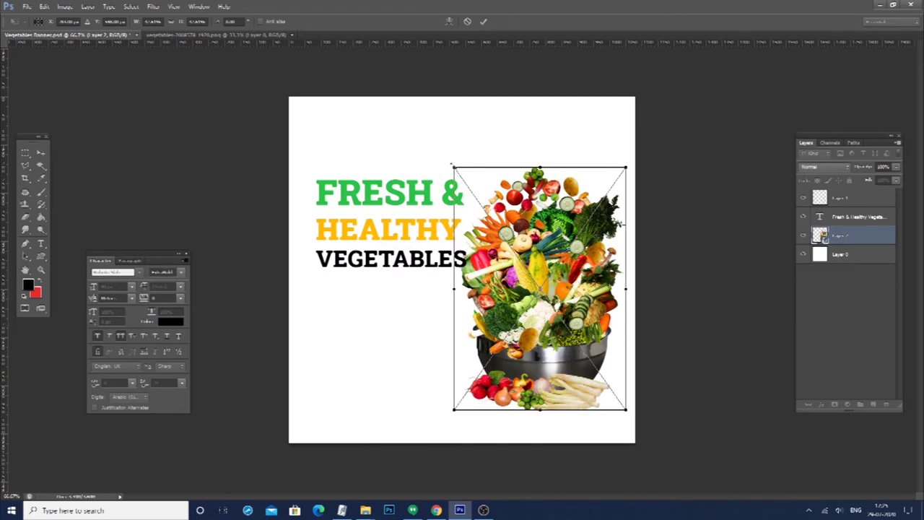
{"action": "left_click_drag", "start_coordinate": [454, 168], "coordinate": [473, 181]}
{"action": "key", "text": "Return"}
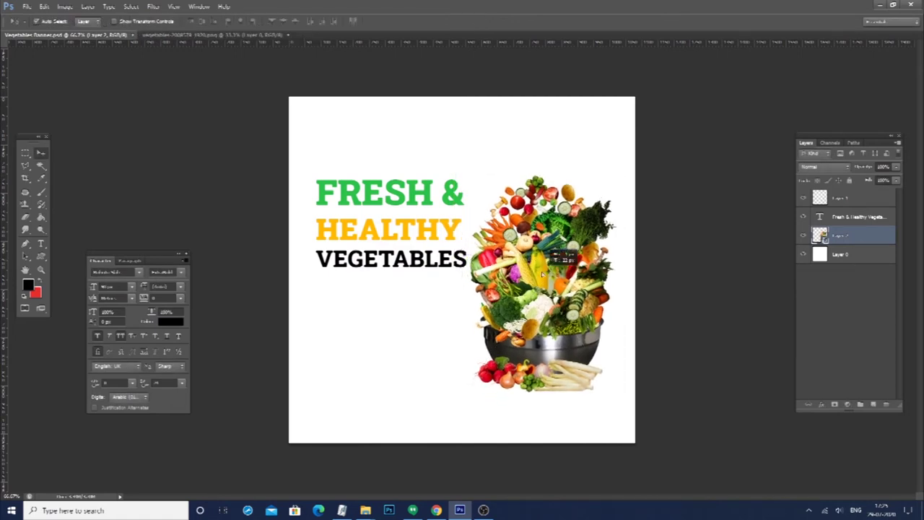
{"action": "left_click_drag", "start_coordinate": [534, 267], "coordinate": [534, 257]}
{"action": "mouse_move", "coordinate": [421, 237]}
{"action": "left_mouse_down"}
{"action": "mouse_move", "coordinate": [400, 238]}
{"action": "mouse_move", "coordinate": [414, 241]}
{"action": "left_mouse_up"}
Change FRESH & to a yellow-green shade
{"action": "left_click", "coordinate": [823, 236]}
{"action": "left_click", "coordinate": [855, 217]}
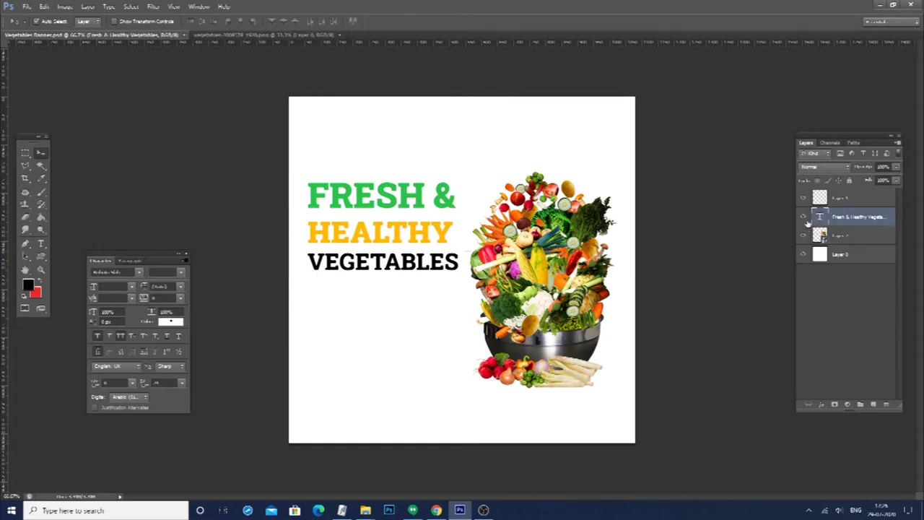
{"action": "double_click", "coordinate": [820, 217]}
{"action": "left_click", "coordinate": [308, 21]}
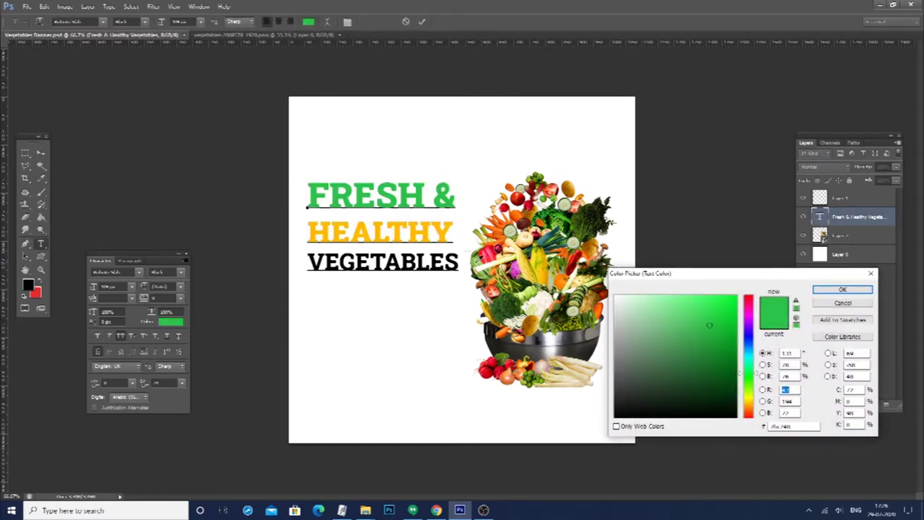
{"action": "left_click_drag", "start_coordinate": [748, 374], "coordinate": [749, 387]}
{"action": "left_click_drag", "start_coordinate": [674, 320], "coordinate": [718, 325]}
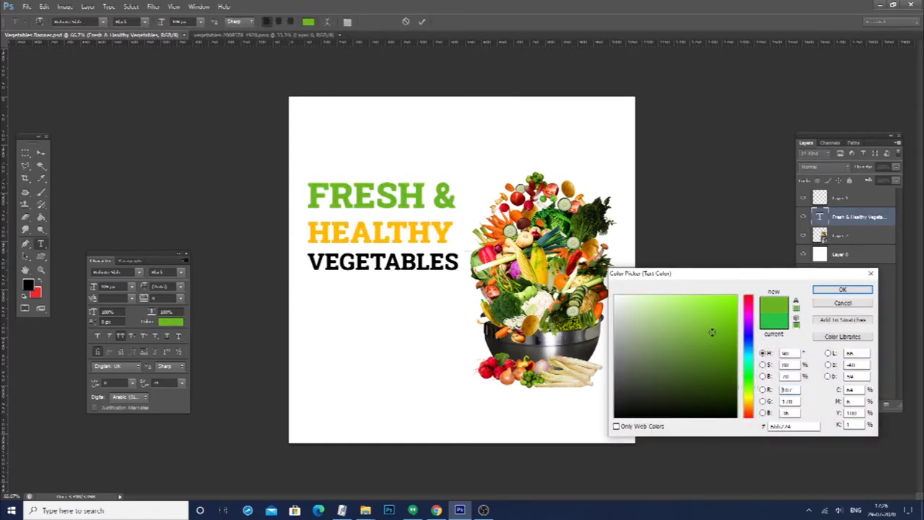
{"action": "left_click", "coordinate": [843, 289]}
Recolour HEALTHY orange and commit the headline
{"action": "double_click", "coordinate": [379, 232]}
{"action": "left_click", "coordinate": [308, 22]}
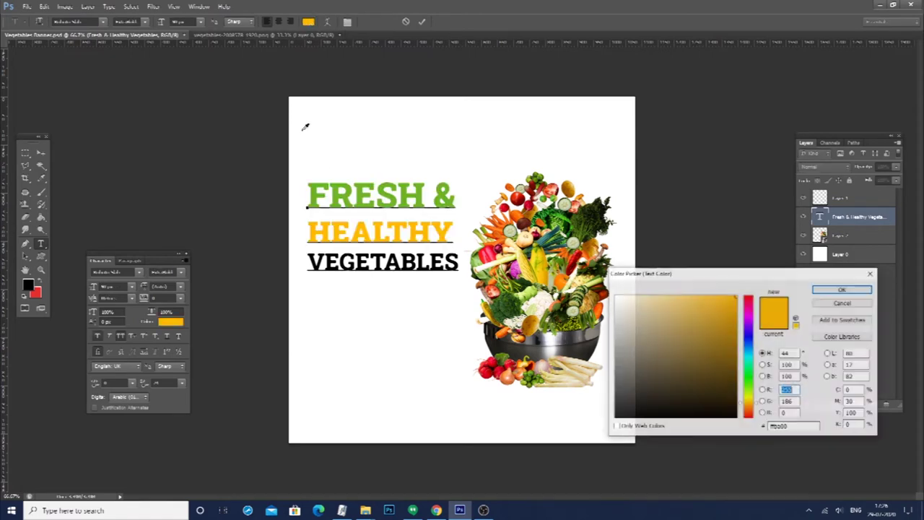
{"action": "left_click", "coordinate": [749, 404]}
{"action": "left_click", "coordinate": [841, 289]}
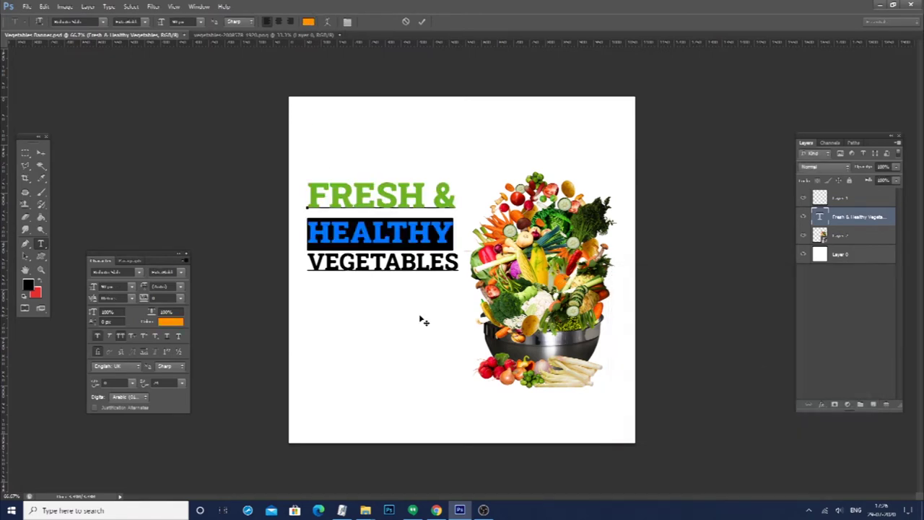
{"action": "double_click", "coordinate": [381, 261]}
{"action": "key", "text": "Escape"}
Move the headline up about 26 px and shift the vegetable image slightly left
{"action": "key", "text": "v"}
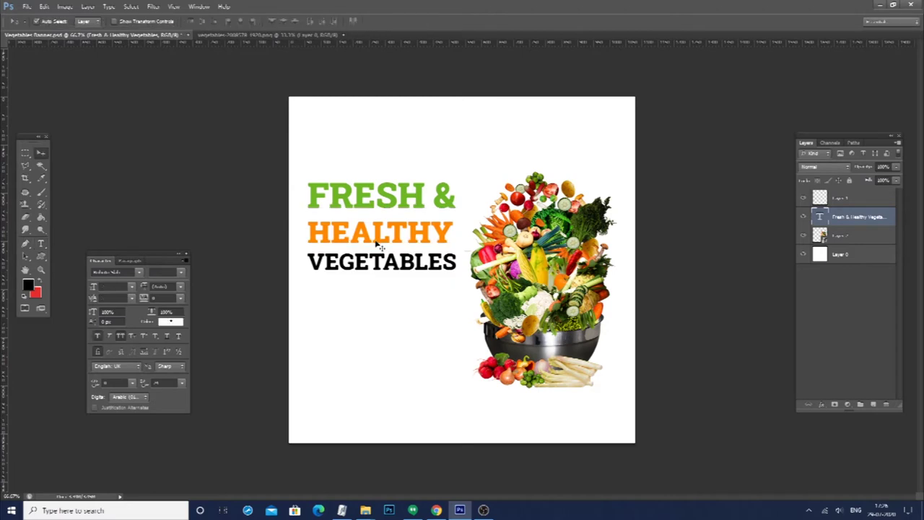
{"action": "left_click_drag", "start_coordinate": [376, 244], "coordinate": [377, 225]}
{"action": "left_click_drag", "start_coordinate": [522, 274], "coordinate": [515, 274]}
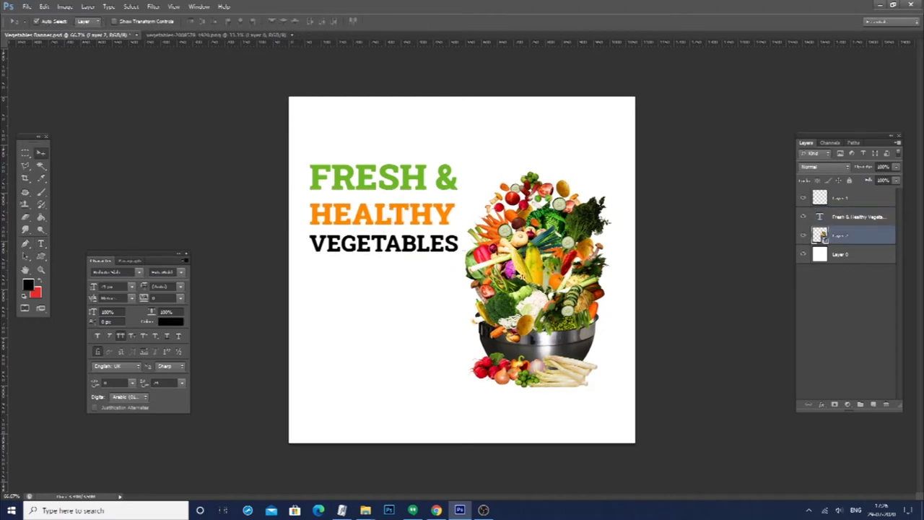
{"action": "double_click", "coordinate": [462, 245]}
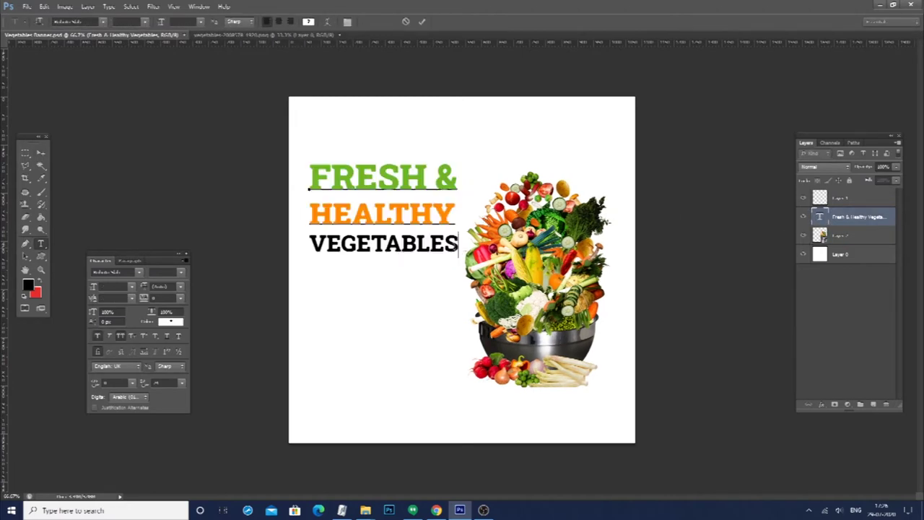
{"action": "key", "text": "ctrl+Return"}
{"action": "key", "text": "v"}
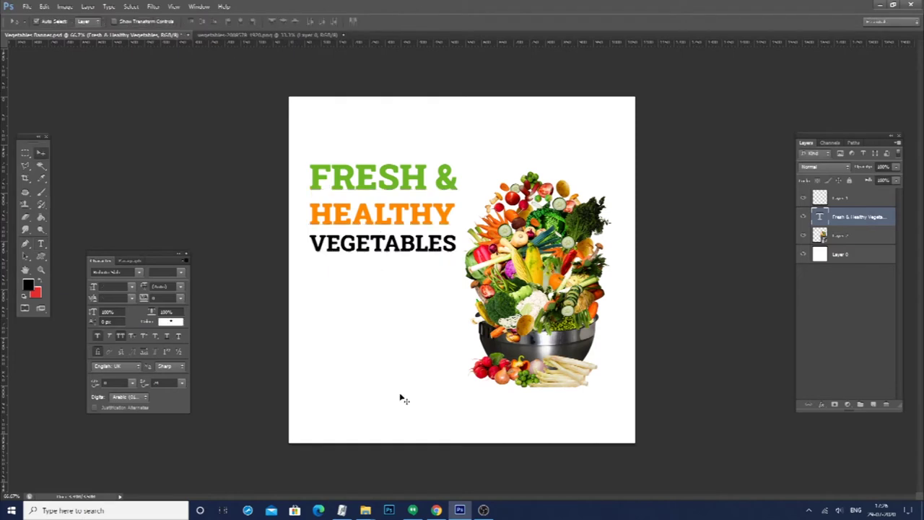
{"action": "left_click_drag", "start_coordinate": [426, 192], "coordinate": [428, 190]}
{"action": "key", "text": "alt+bracketleft"}
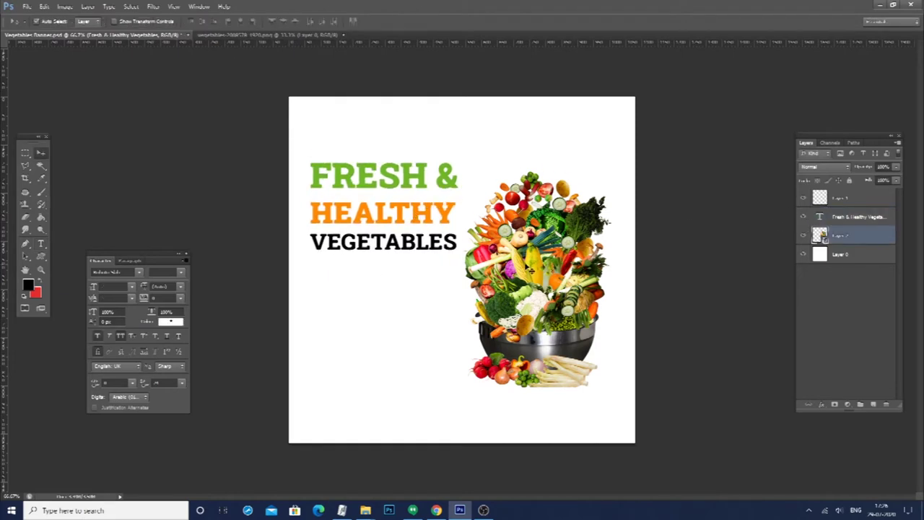
Fill a bottom strip on a new layer and place it below the vegetables
{"action": "key", "text": "Up"}
{"action": "key", "text": "Up"}
{"action": "key", "text": "Up"}
{"action": "key", "text": "m"}
{"action": "left_click_drag", "start_coordinate": [687, 461], "coordinate": [687, 460]}
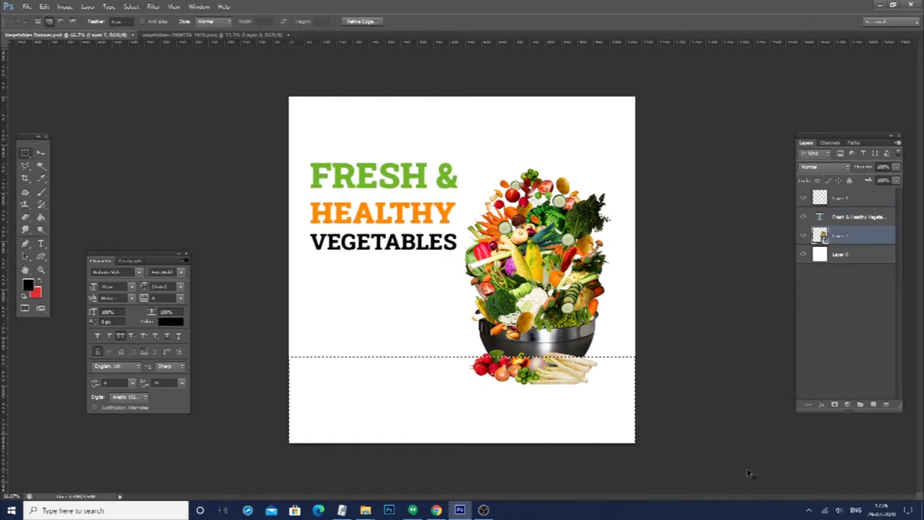
{"action": "left_click", "coordinate": [873, 405]}
{"action": "key", "text": "ctrl+BackSpace"}
{"action": "key", "text": "ctrl+d"}
{"action": "key", "text": "v"}
{"action": "left_click_drag", "start_coordinate": [855, 234], "coordinate": [856, 262]}
Give the band a Color Overlay of ff8c00
{"action": "double_click", "coordinate": [856, 262]}
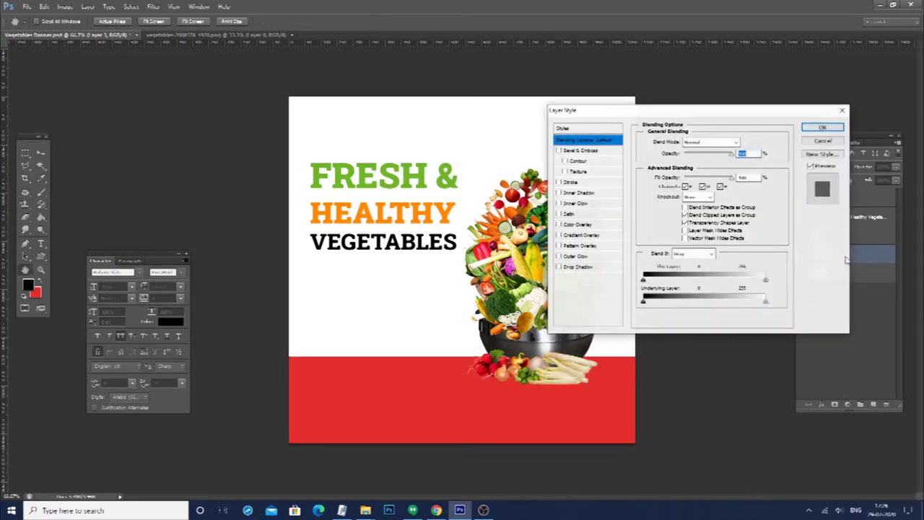
{"action": "left_click", "coordinate": [582, 224]}
{"action": "left_click", "coordinate": [745, 142]}
{"action": "type", "text": "ff8c00"}
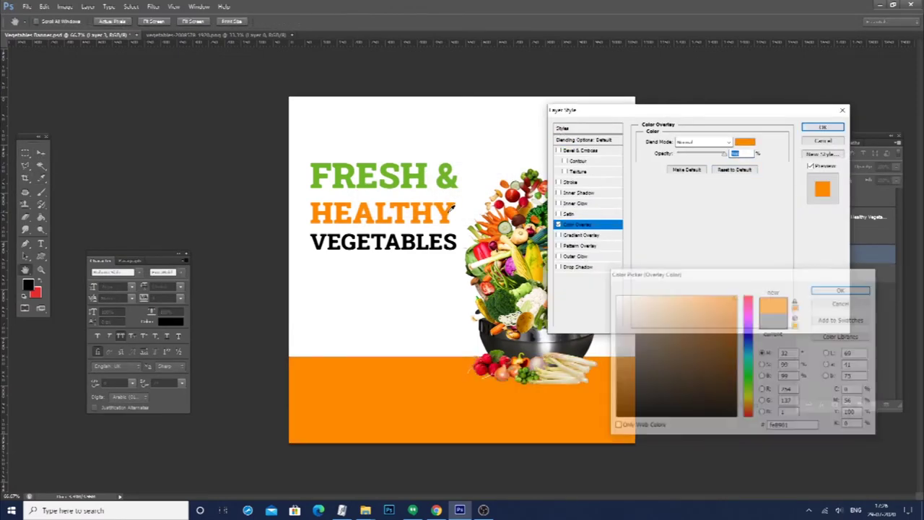
{"action": "key", "text": "Return"}
{"action": "key", "text": "Return"}
{"action": "key", "text": "shift+Down"}
{"action": "key", "text": "shift+Down"}
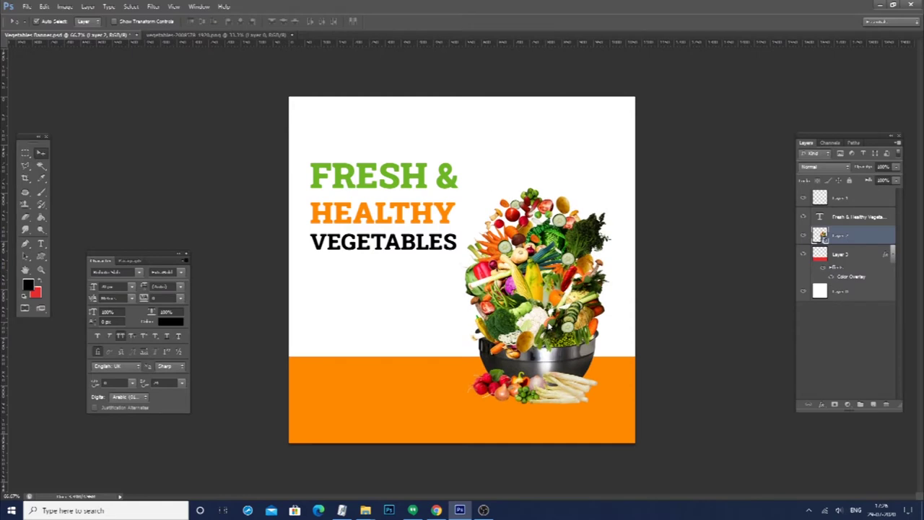
Duplicate the vegetable layer and enlarge the lower copy behind the bowl
{"action": "key", "text": "ctrl+j"}
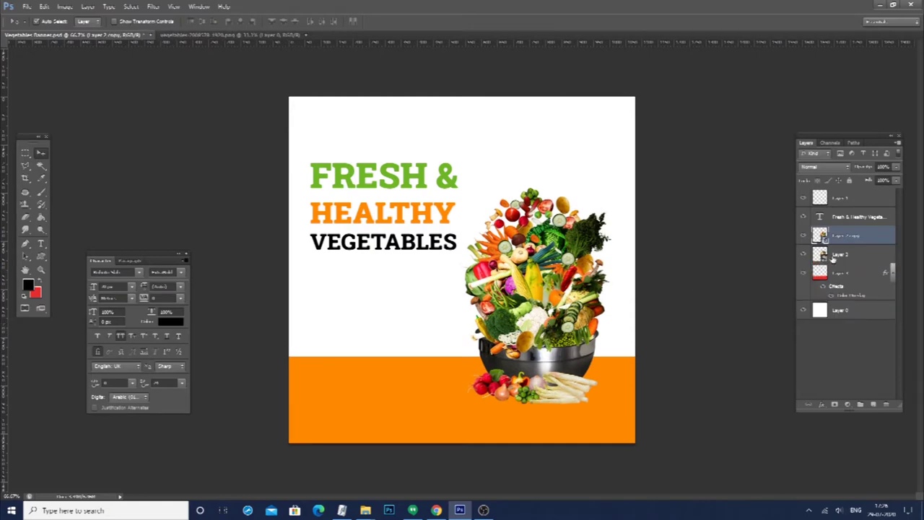
{"action": "left_click", "coordinate": [835, 256]}
{"action": "key", "text": "ctrl+t"}
{"action": "left_click_drag", "start_coordinate": [611, 187], "coordinate": [622, 152]}
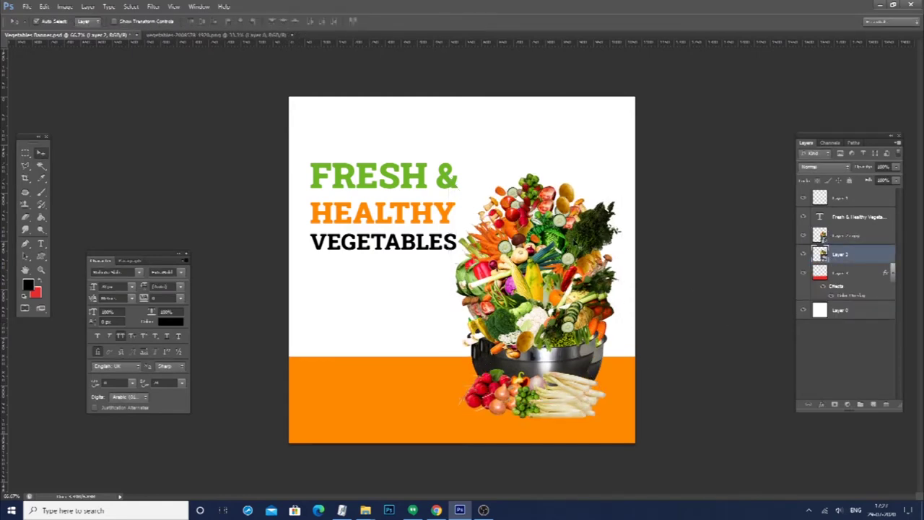
{"action": "key", "text": "Return"}
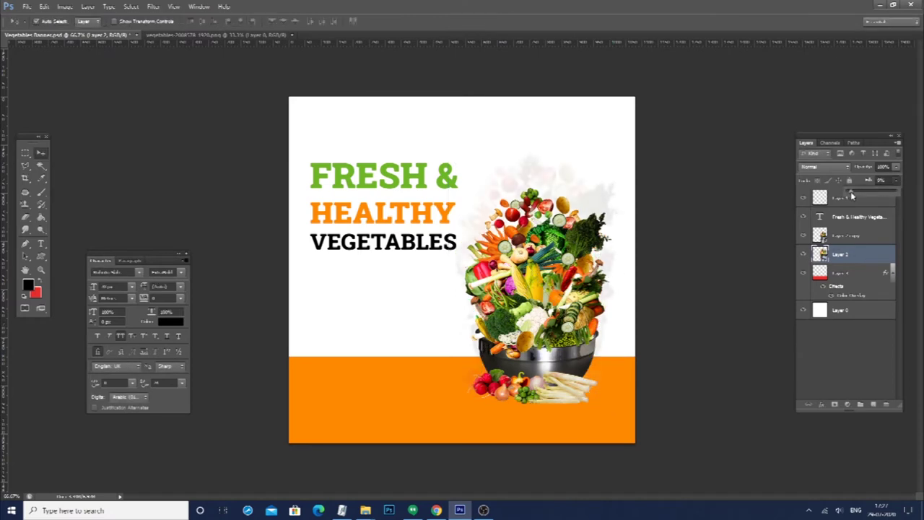
Set the backdrop copy's blend mode to Luminosity
{"action": "left_click", "coordinate": [823, 167]}
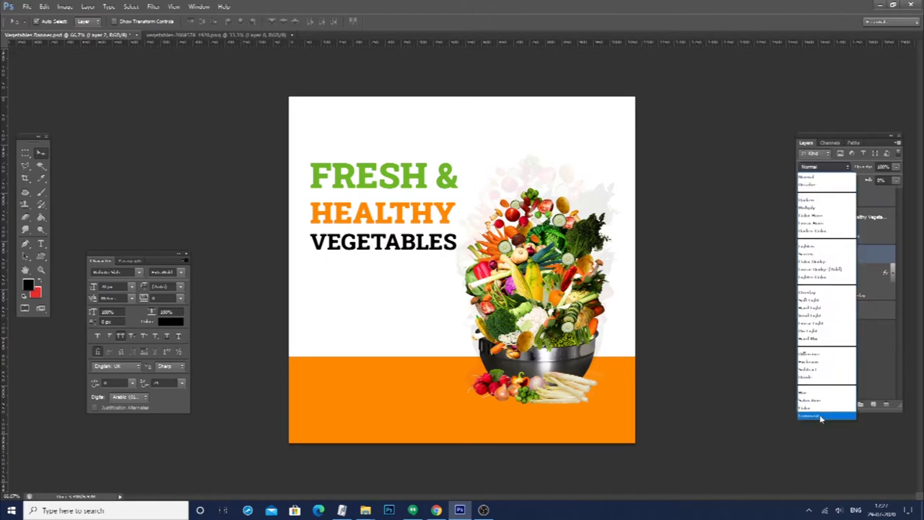
{"action": "left_click", "coordinate": [820, 417]}
{"action": "key", "text": "alt+bracketright"}
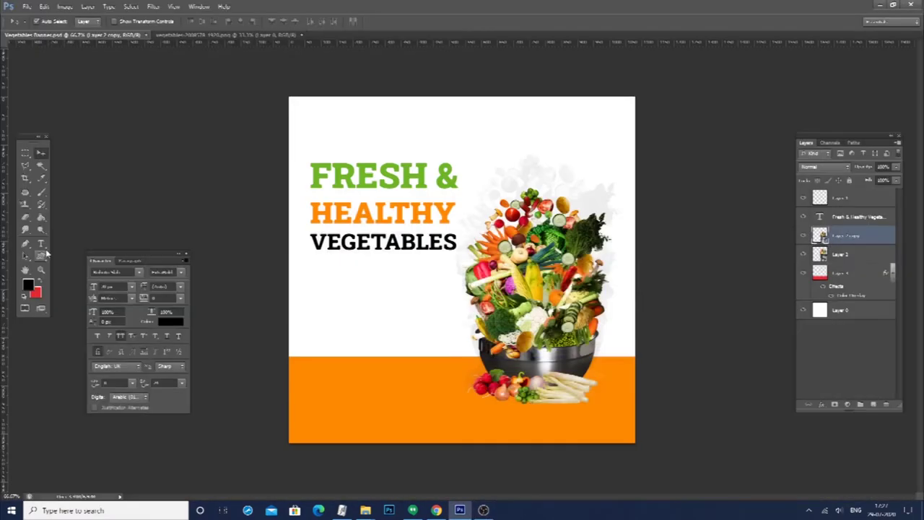
{"action": "left_click", "coordinate": [40, 231]}
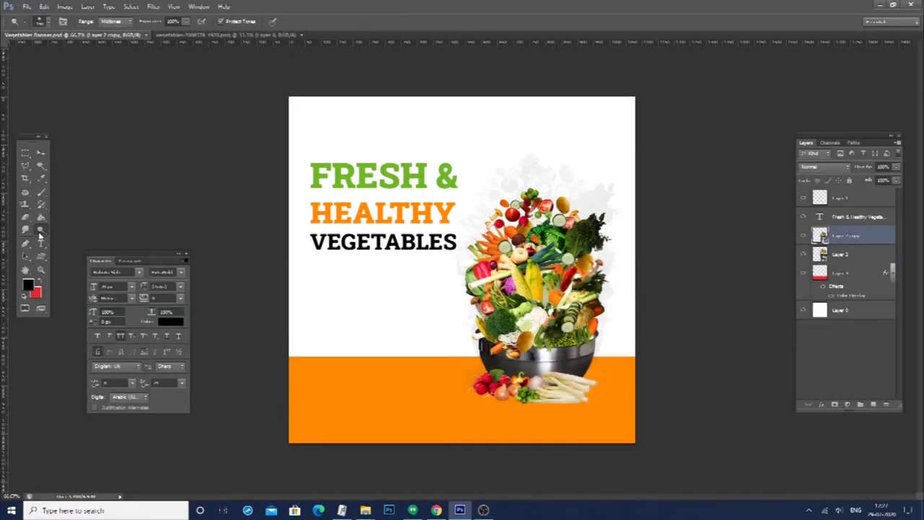
Paint a soft black brush dab on a new layer above Layer 1
{"action": "left_click", "coordinate": [42, 192]}
{"action": "left_click", "coordinate": [845, 274]}
{"action": "left_click", "coordinate": [874, 405]}
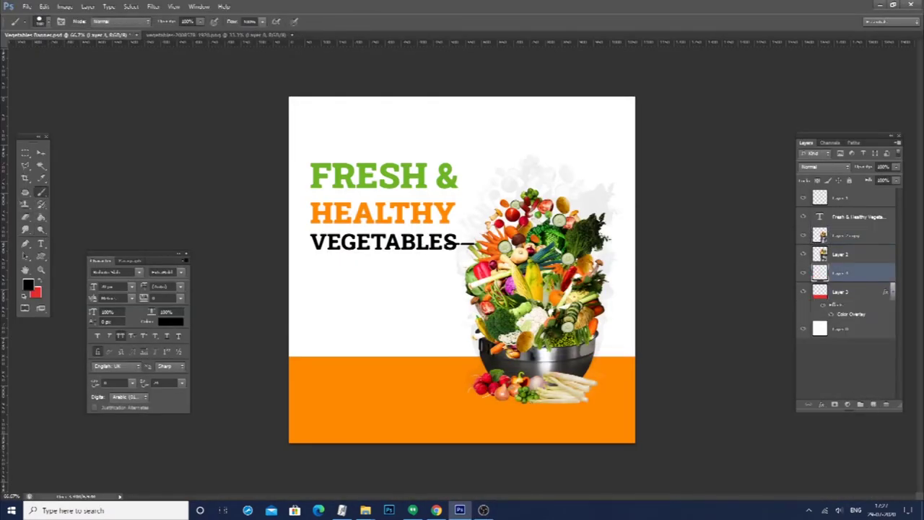
{"action": "right_click", "coordinate": [468, 244]}
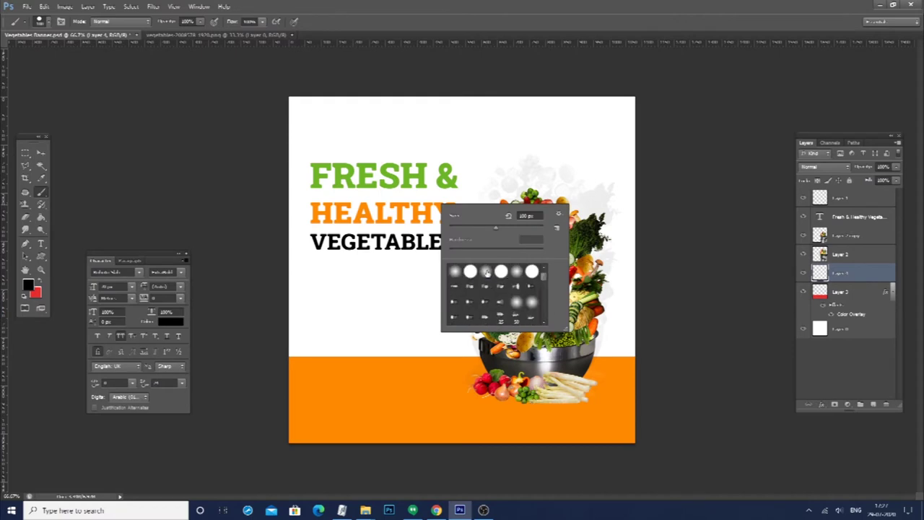
{"action": "key", "text": "Return"}
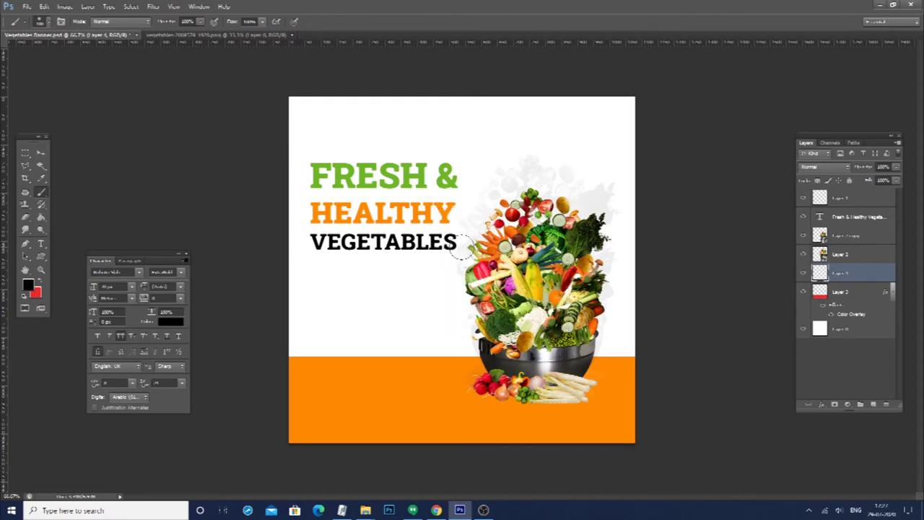
{"action": "left_click", "coordinate": [459, 258]}
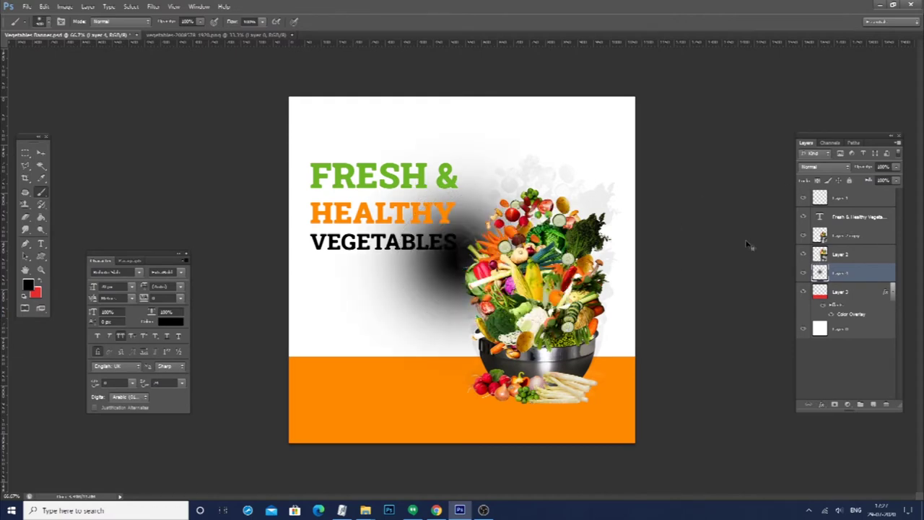
Flatten the dab into an ellipse under the bowl and lower its opacity
{"action": "key", "text": "ctrl+t"}
{"action": "mouse_move", "coordinate": [594, 130]}
{"action": "left_mouse_down"}
{"action": "mouse_move", "coordinate": [479, 186]}
{"action": "mouse_move", "coordinate": [487, 202]}
{"action": "left_mouse_up"}
{"action": "mouse_move", "coordinate": [404, 282]}
{"action": "left_mouse_down"}
{"action": "mouse_move", "coordinate": [547, 400]}
{"action": "mouse_move", "coordinate": [556, 419]}
{"action": "left_mouse_up"}
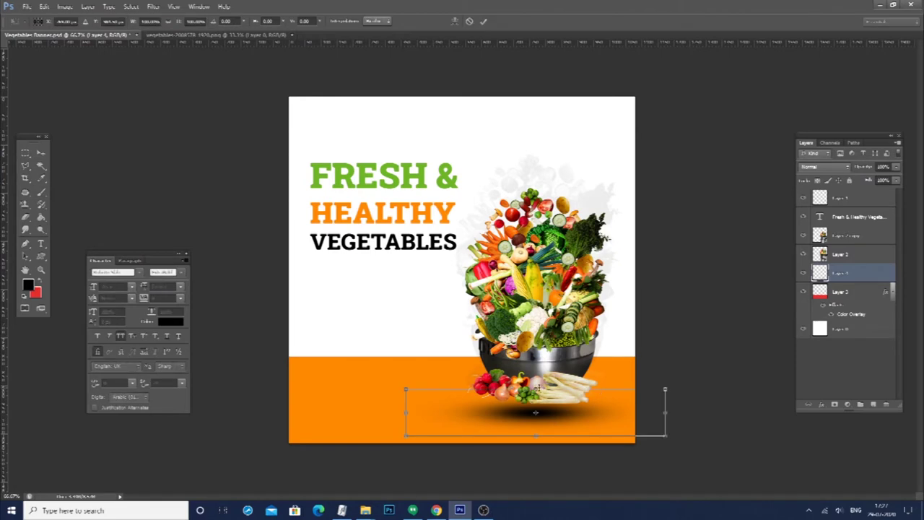
{"action": "key", "text": "Return"}
{"action": "key", "text": "v"}
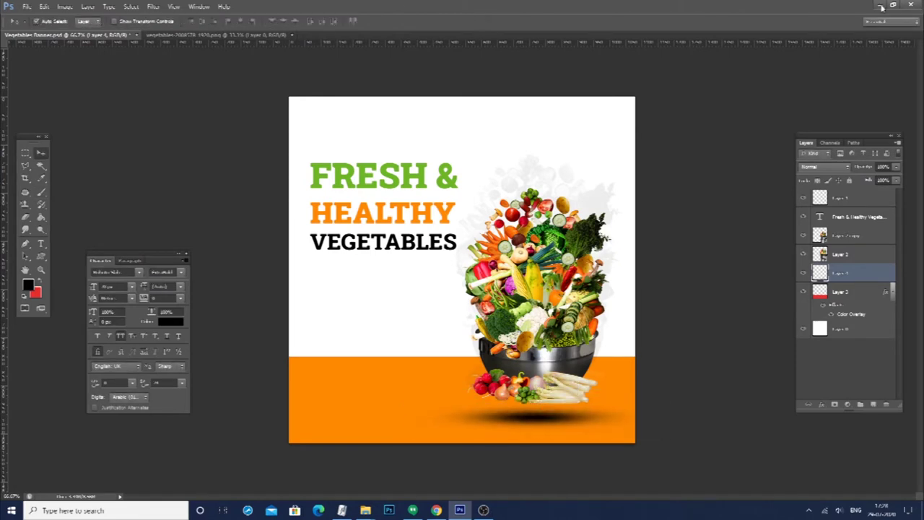
{"action": "left_click_drag", "start_coordinate": [852, 182], "coordinate": [869, 177]}
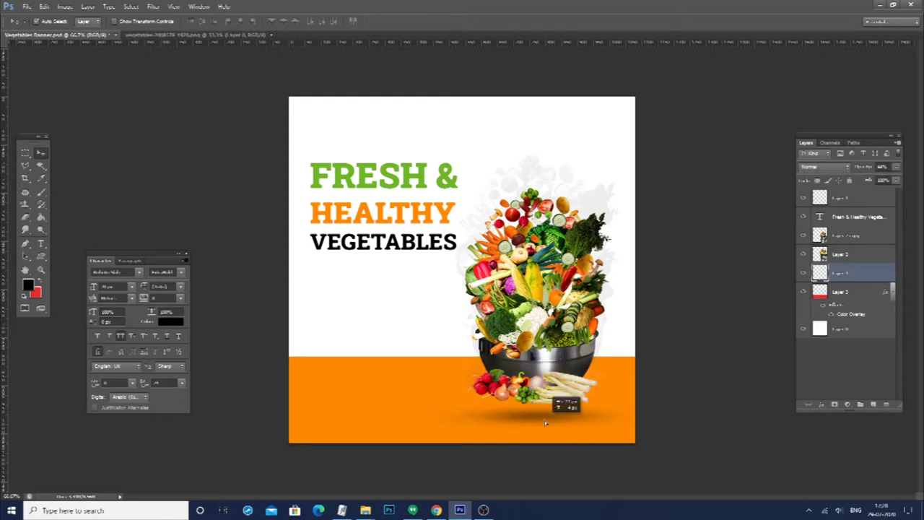
{"action": "left_click", "coordinate": [823, 236]}
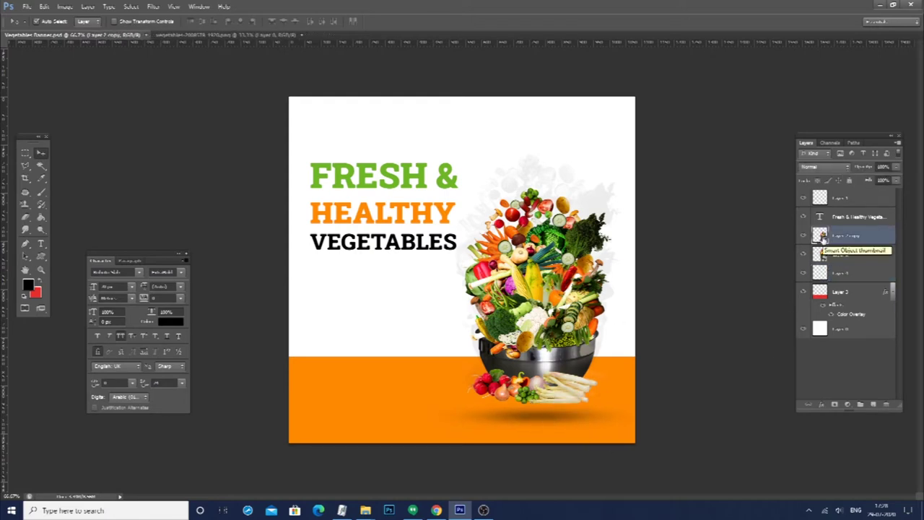
Nudge the headline left and back, then select the vegetable, backdrop and shadow layers
{"action": "left_click", "coordinate": [419, 221]}
{"action": "key", "text": "shift+Left"}
{"action": "key", "text": "shift+Left"}
{"action": "key", "text": "shift+Left"}
{"action": "key", "text": "shift+Left"}
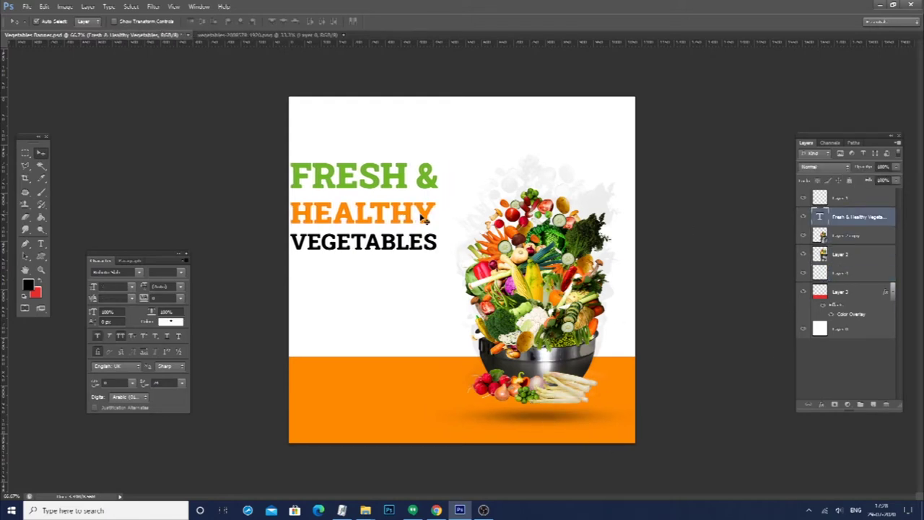
{"action": "key", "text": "shift+Right"}
{"action": "key", "text": "shift+Right"}
{"action": "key", "text": "shift+Right"}
{"action": "key", "text": "shift+Right"}
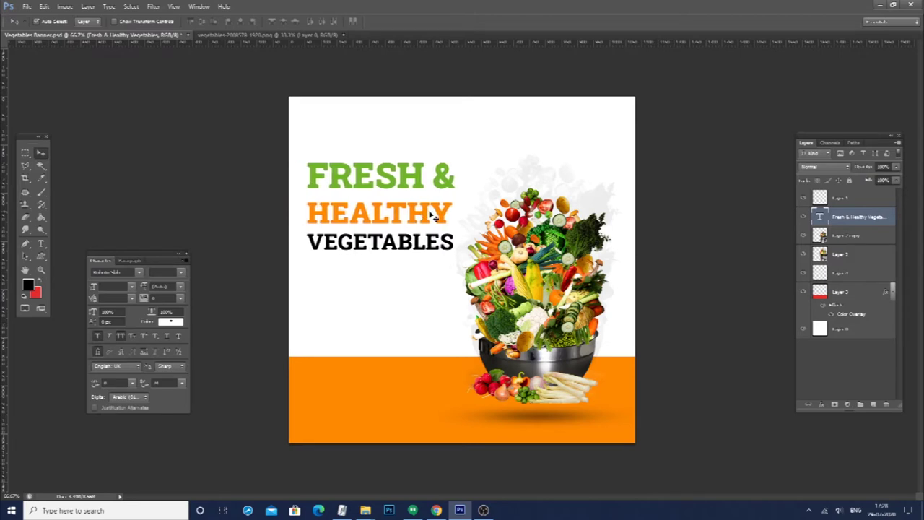
{"action": "left_click", "coordinate": [845, 235]}
{"action": "left_click", "coordinate": [845, 254], "text": "shift"}
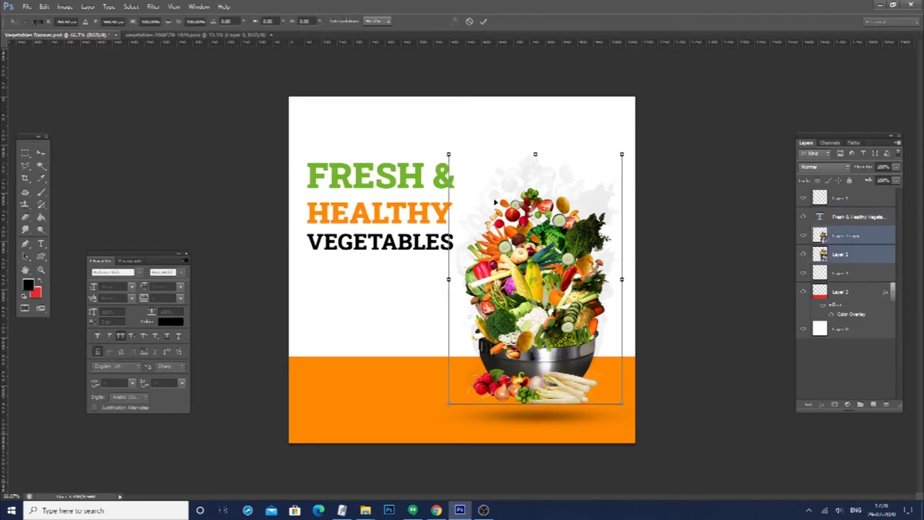
{"action": "left_click", "coordinate": [853, 273], "text": "shift"}
Try scaling the vegetables and shadow together, then undo it
{"action": "key", "text": "ctrl+t"}
{"action": "left_click_drag", "start_coordinate": [409, 155], "coordinate": [417, 163]}
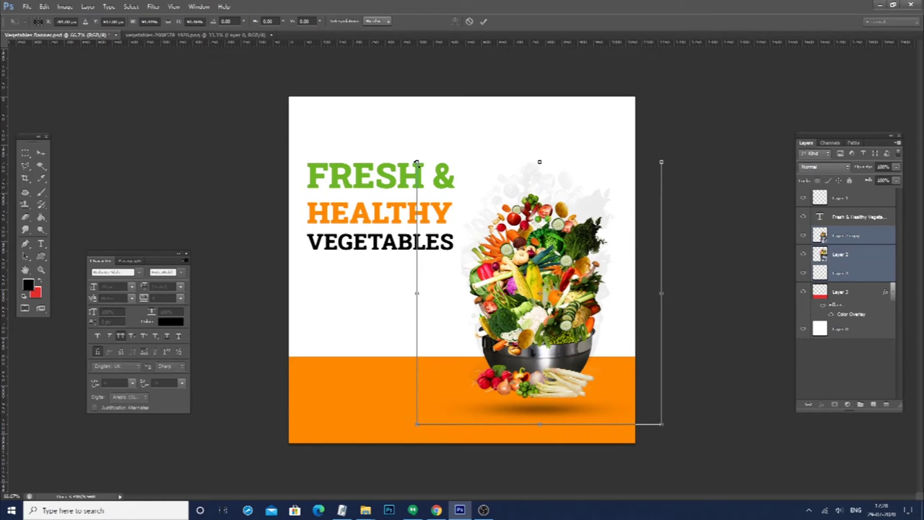
{"action": "key", "text": "Return"}
{"action": "key", "text": "ctrl+z"}
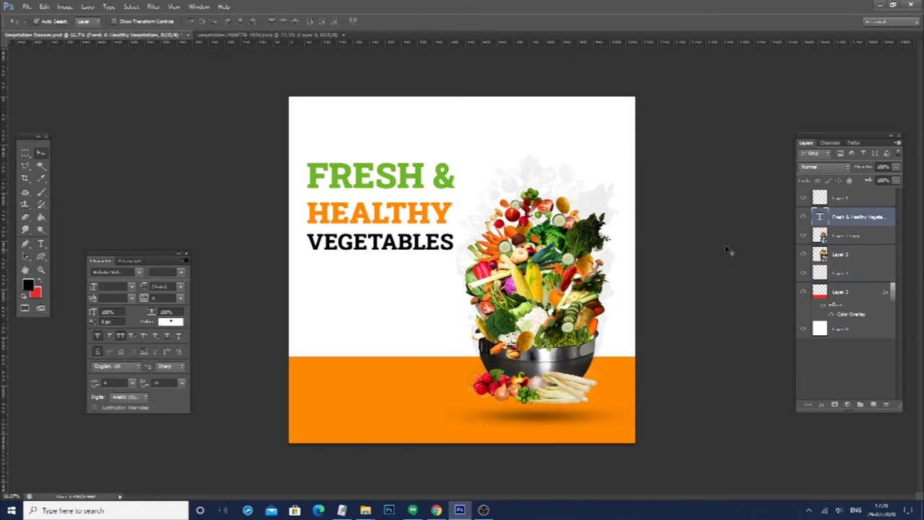
{"action": "left_click", "coordinate": [851, 237]}
{"action": "left_click", "coordinate": [851, 275], "text": "shift"}
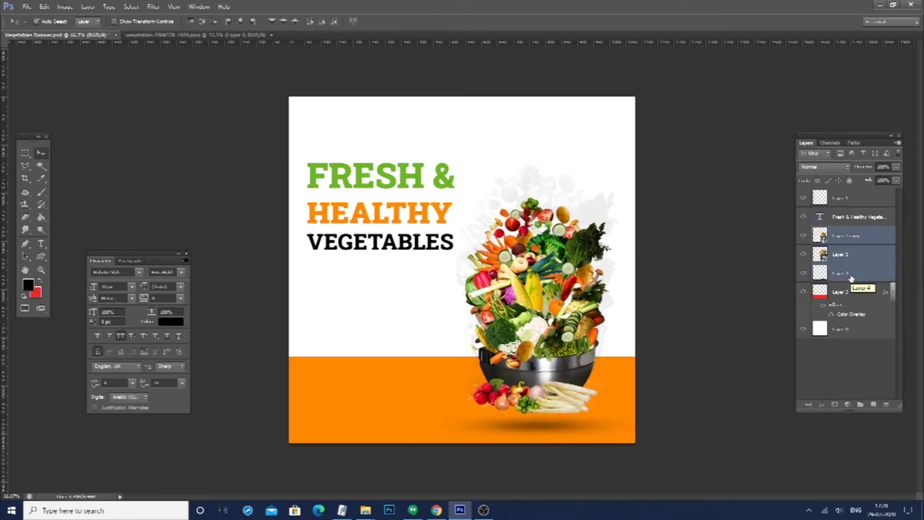
{"action": "left_click", "coordinate": [851, 275]}
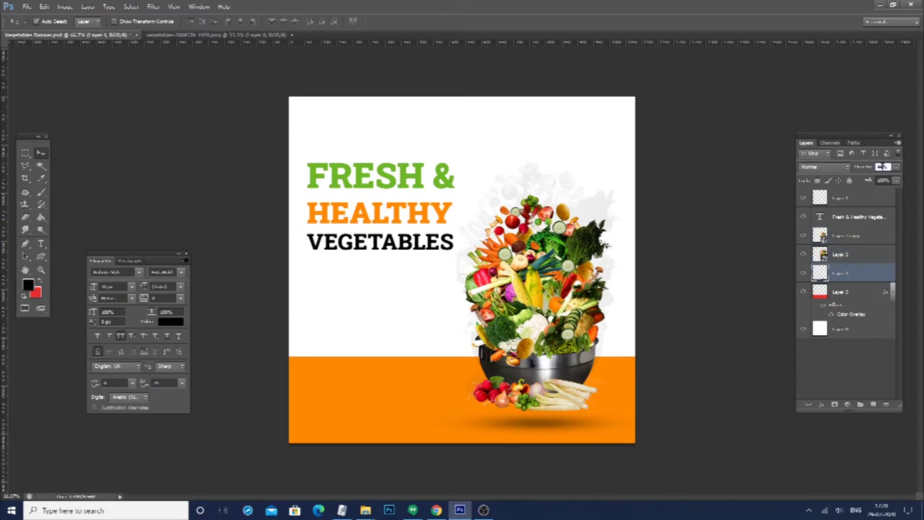
Adjust the line spacing of VEGETABLES in the headline text
{"action": "left_click", "coordinate": [413, 210]}
{"action": "double_click", "coordinate": [821, 217]}
{"action": "key", "text": "Right"}
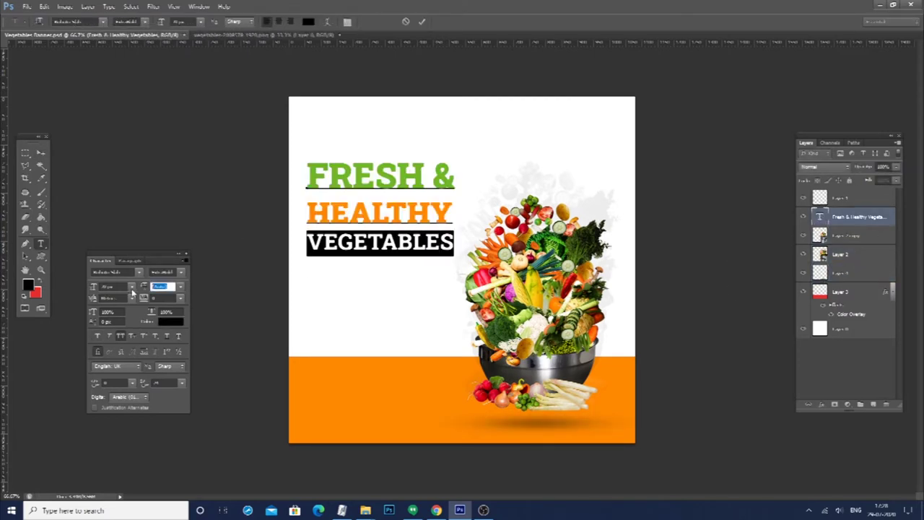
{"action": "type", "text": "4060"}
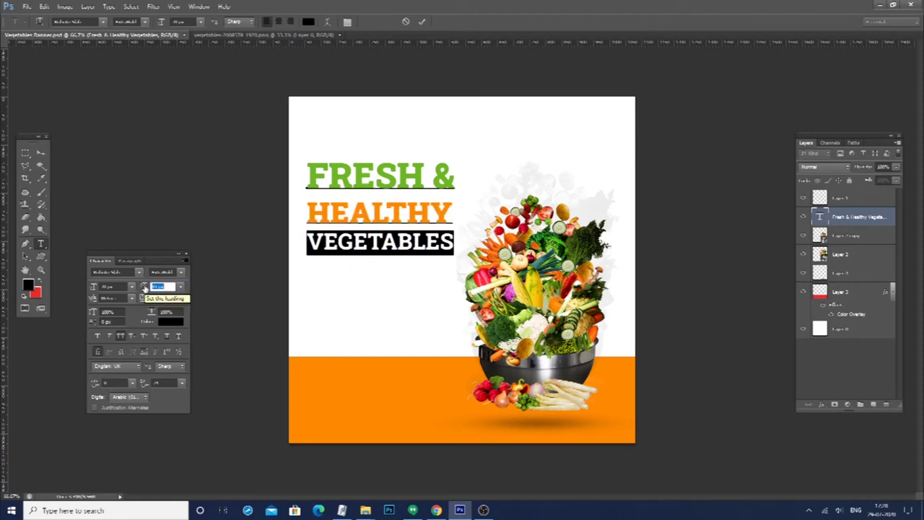
{"action": "key", "text": "ctrl+Return"}
{"action": "key", "text": "v"}
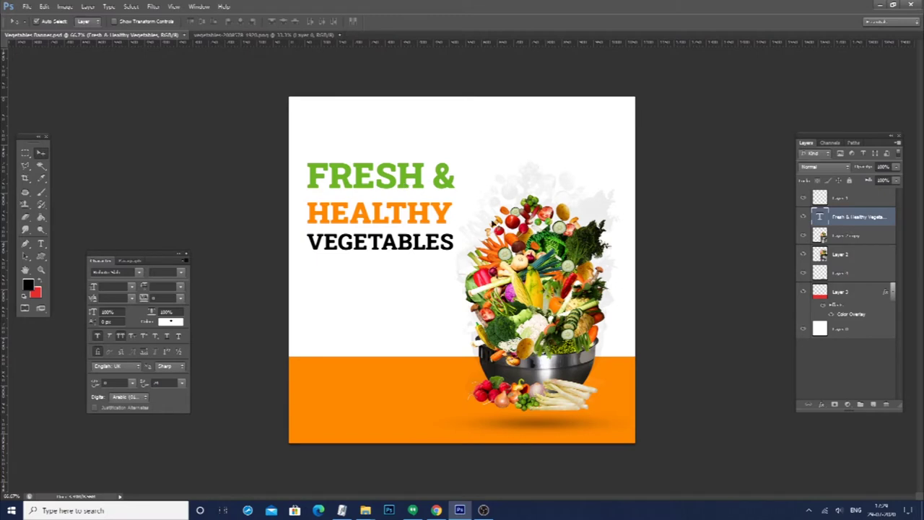
{"action": "left_click", "coordinate": [42, 257]}
Draw a rounded-rectangle pill button below the headline and fill it orange
{"action": "right_click", "coordinate": [41, 256]}
{"action": "left_click", "coordinate": [79, 266]}
{"action": "right_click", "coordinate": [42, 257]}
{"action": "left_click", "coordinate": [79, 266]}
{"action": "left_click_drag", "start_coordinate": [314, 272], "coordinate": [394, 292]}
{"action": "double_click", "coordinate": [817, 216]}
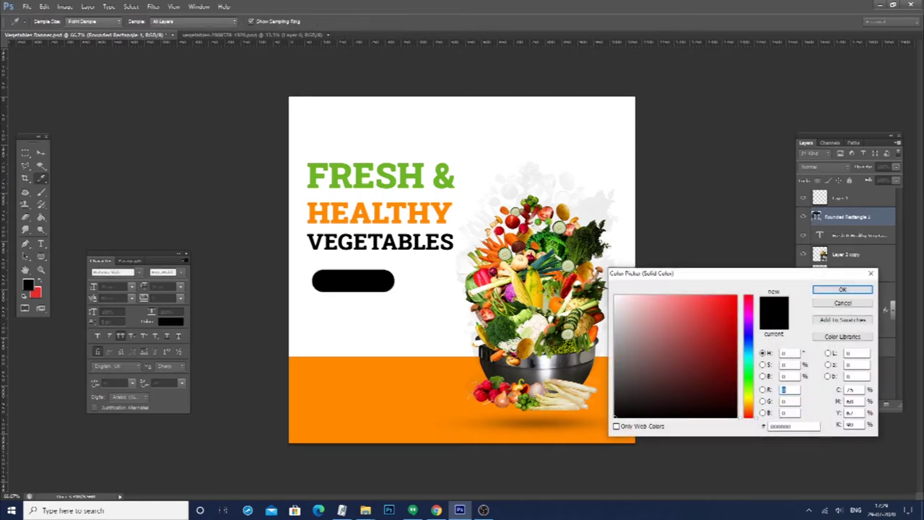
{"action": "left_click", "coordinate": [450, 211]}
{"action": "key", "text": "Return"}
Type ORDER NOW as a separate text layer, shrink it and colour it white
{"action": "left_click", "coordinate": [41, 245]}
{"action": "left_click", "coordinate": [314, 320]}
{"action": "type", "text": "ORDER"}
{"action": "key", "text": "ctrl+a"}
{"action": "left_click_drag", "start_coordinate": [174, 23], "coordinate": [165, 23]}
{"action": "left_click", "coordinate": [309, 21]}
{"action": "left_click", "coordinate": [858, 286]}
{"action": "key", "text": "v"}
{"action": "left_click", "coordinate": [367, 303]}
{"action": "left_click", "coordinate": [844, 216]}
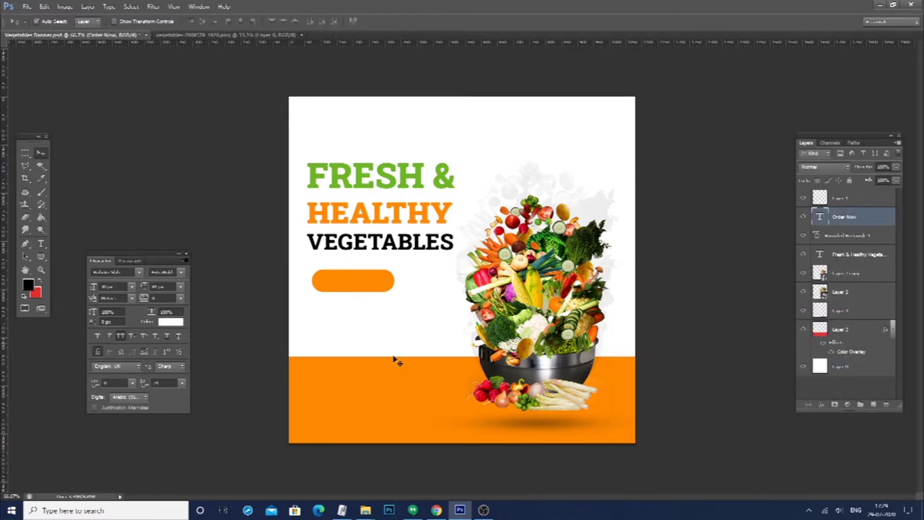
Move the ORDER NOW text onto the orange button and set its size to 30 pt
{"action": "left_click_drag", "start_coordinate": [350, 323], "coordinate": [354, 280]}
{"action": "double_click", "coordinate": [820, 216]}
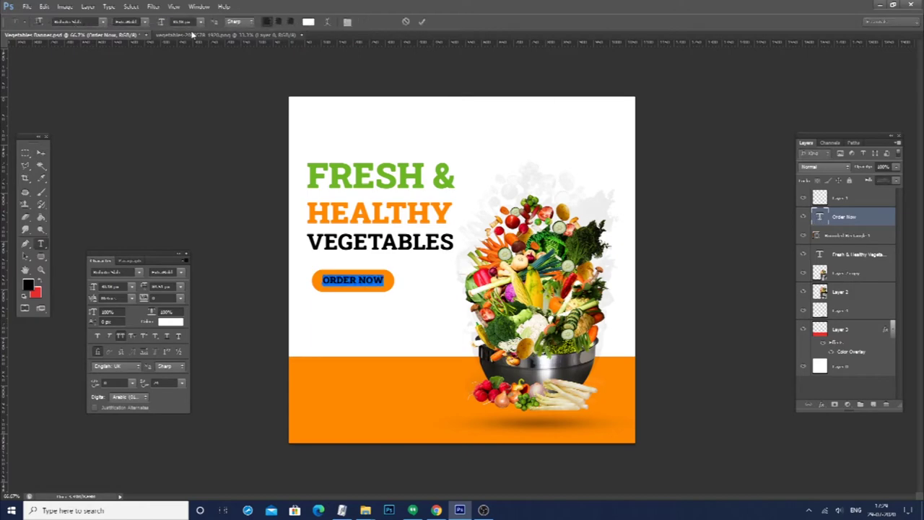
{"action": "type", "text": "30"}
{"action": "key", "text": "Return"}
{"action": "key", "text": "ctrl+Return"}
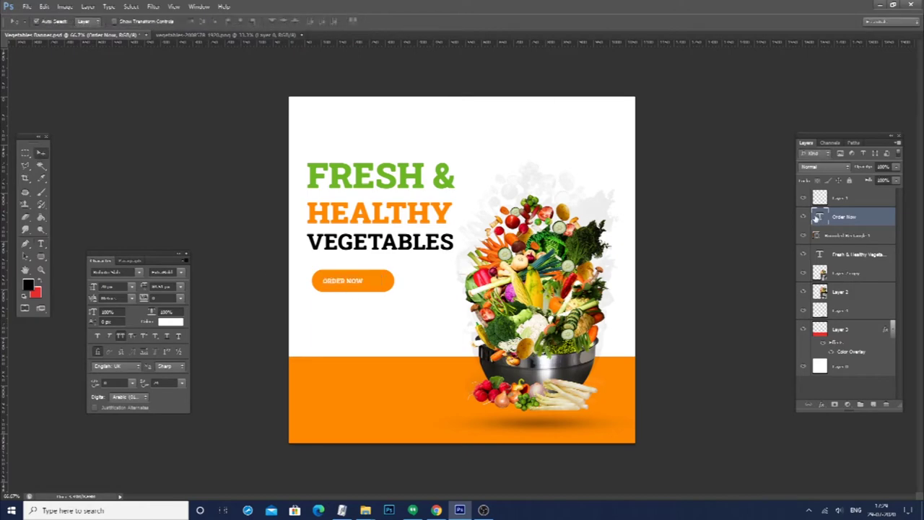
{"action": "double_click", "coordinate": [819, 217]}
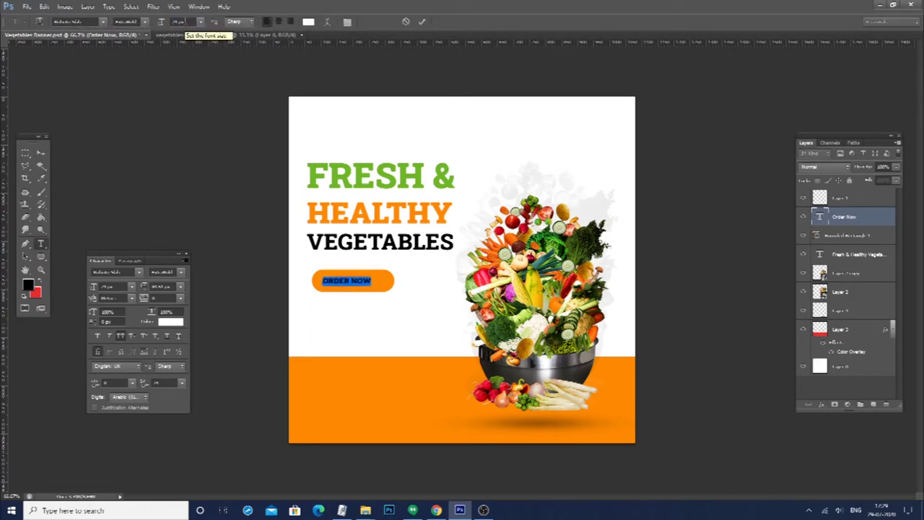
{"action": "key", "text": "ctrl+Return"}
{"action": "key", "text": "ctrl+plus"}
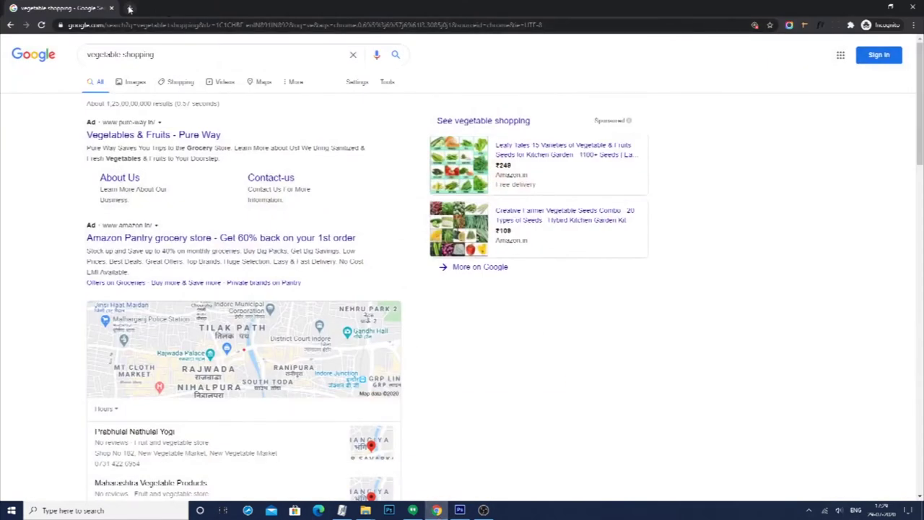
Search flaticon.com for 'cart' icons in a new browser tab
{"action": "key", "text": "ctrl+t"}
{"action": "type", "text": "flaticon.com"}
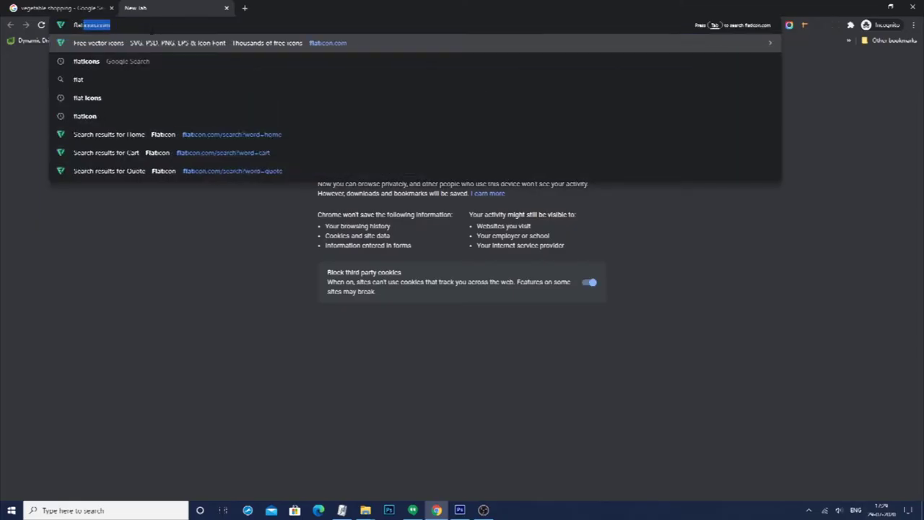
{"action": "key", "text": "Return"}
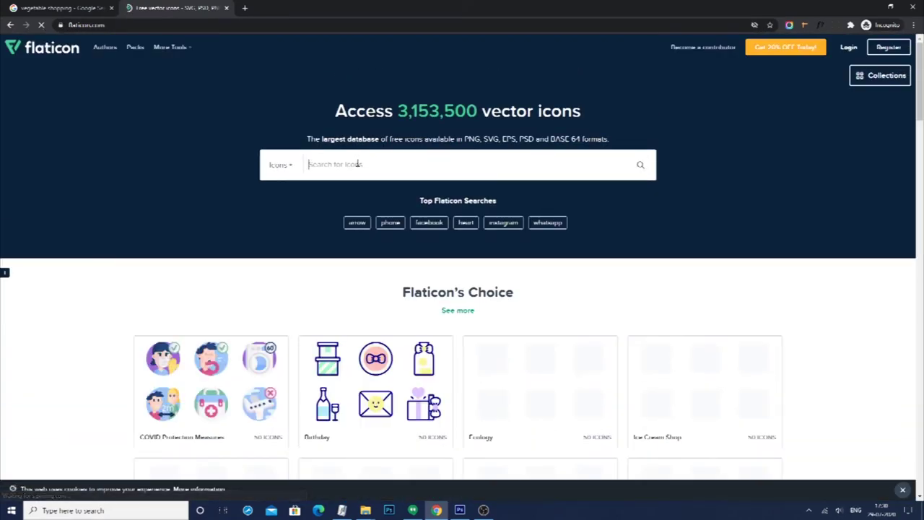
{"action": "type", "text": "cart"}
{"action": "key", "text": "Return"}
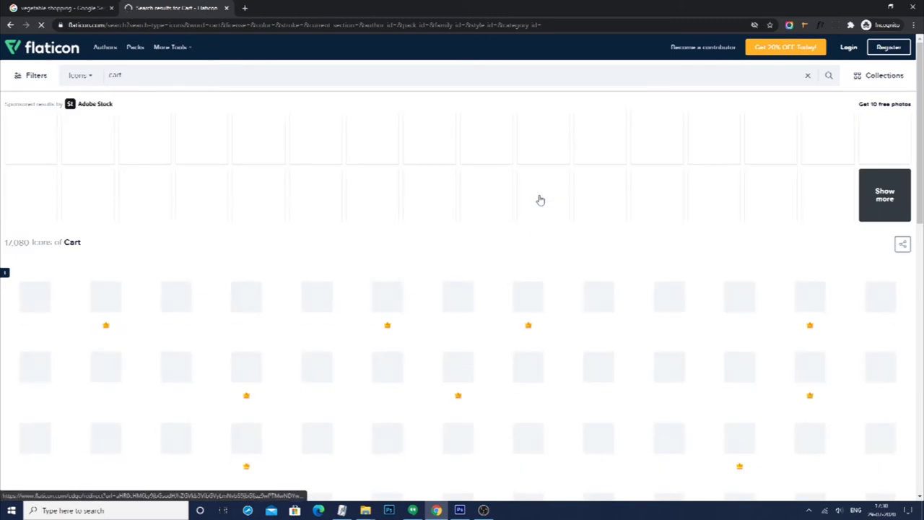
Download the first shopping cart icon as a small PNG and drag it into Photoshop
{"action": "left_click", "coordinate": [60, 274]}
{"action": "left_click", "coordinate": [660, 145]}
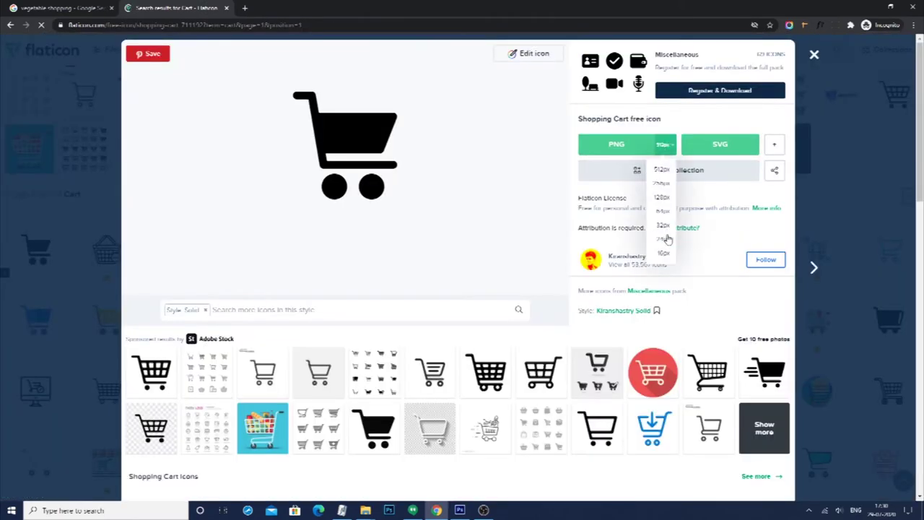
{"action": "left_click", "coordinate": [664, 239]}
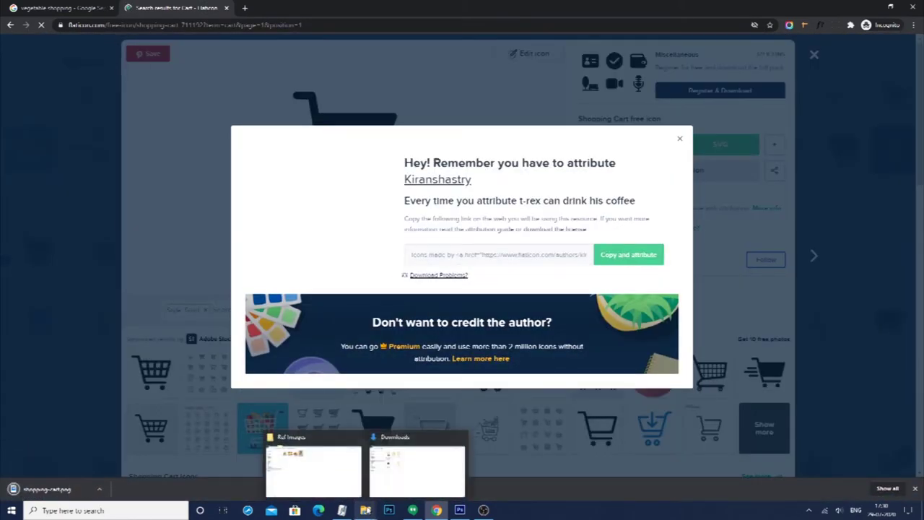
{"action": "left_click", "coordinate": [417, 465]}
{"action": "mouse_move", "coordinate": [334, 94]}
{"action": "left_mouse_down"}
{"action": "mouse_move", "coordinate": [401, 306]}
{"action": "mouse_move", "coordinate": [405, 187]}
{"action": "left_mouse_up"}
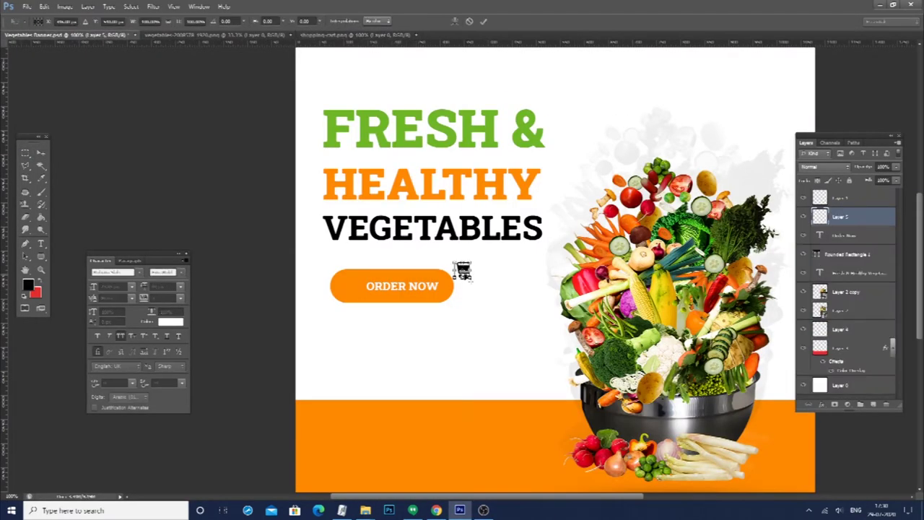
Place the cart icon at the button's left end and make the ORDER NOW text smaller
{"action": "left_click_drag", "start_coordinate": [463, 274], "coordinate": [354, 286]}
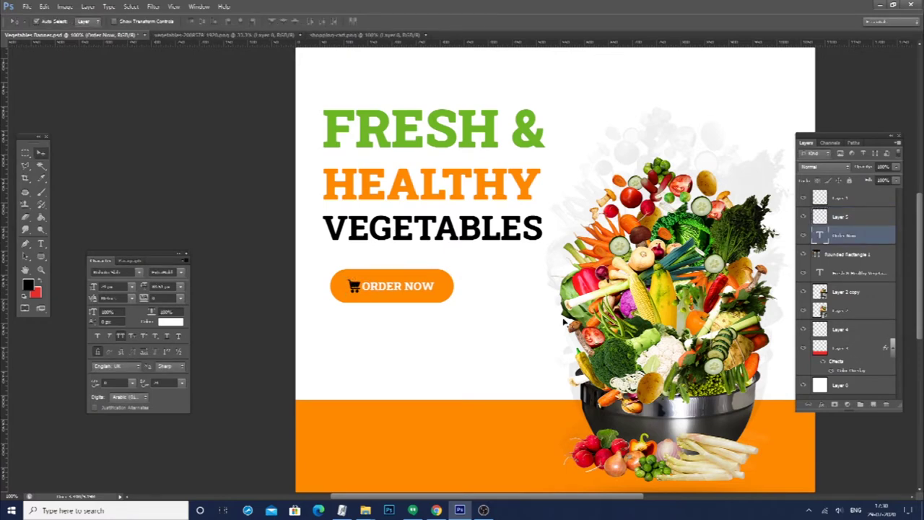
{"action": "double_click", "coordinate": [820, 236]}
{"action": "scroll", "coordinate": [180, 21], "scroll_direction": "down", "scroll_amount": 2}
{"action": "scroll", "coordinate": [181, 21], "scroll_direction": "down", "scroll_amount": 1}
{"action": "key", "text": "ctrl+Return"}
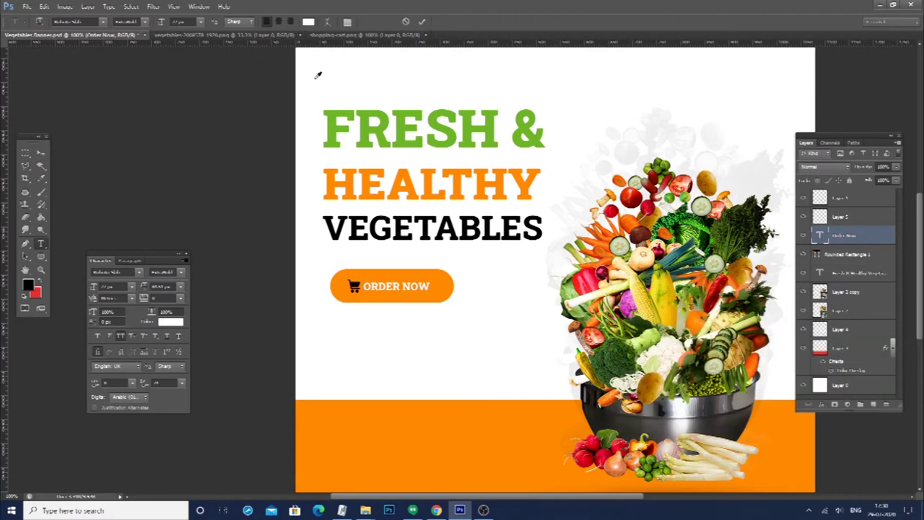
Give the cart a white Color Overlay and nudge cart and text right
{"action": "double_click", "coordinate": [856, 238]}
{"action": "left_click", "coordinate": [577, 223]}
{"action": "left_click", "coordinate": [753, 138]}
{"action": "left_click", "coordinate": [363, 287], "text": "shift"}
{"action": "key", "text": "Right"}
{"action": "key", "text": "Right"}
{"action": "key", "text": "Right"}
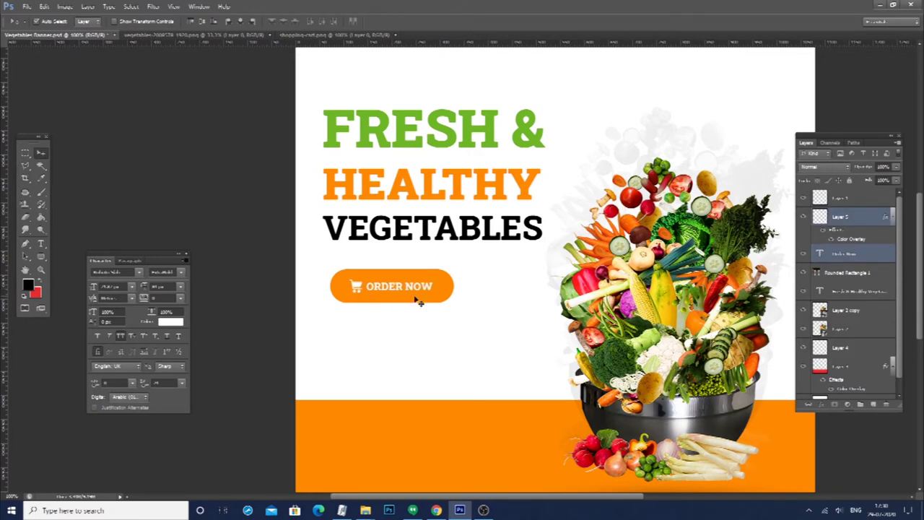
Make the orange button narrower, re-centre the cart and label, and save the banner
{"action": "left_click", "coordinate": [398, 298]}
{"action": "key", "text": "ctrl+t"}
{"action": "left_click_drag", "start_coordinate": [331, 271], "coordinate": [335, 272]}
{"action": "key", "text": "Return"}
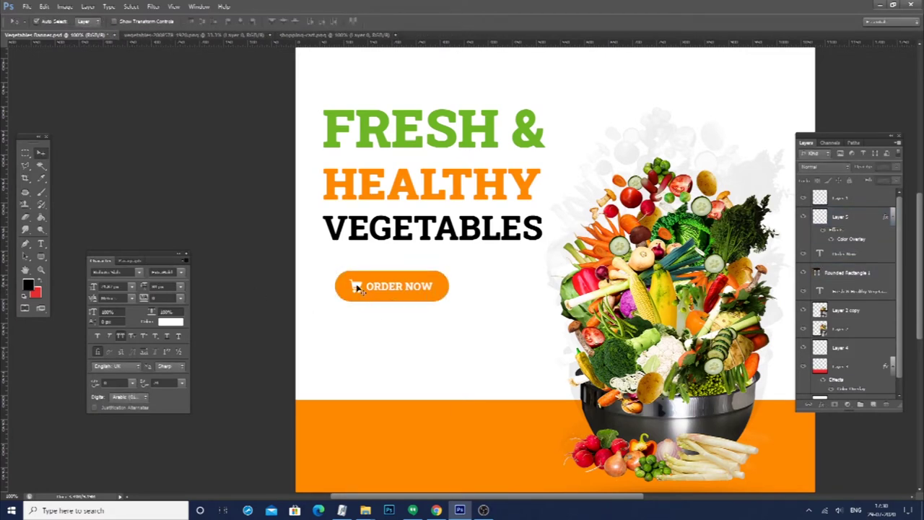
{"action": "left_click", "coordinate": [359, 289]}
{"action": "left_click", "coordinate": [367, 288], "text": "shift"}
{"action": "key", "text": "Right"}
{"action": "key", "text": "Right"}
{"action": "key", "text": "Right"}
{"action": "key", "text": "Right"}
{"action": "key", "text": "ctrl+s"}
Add a left-margin guide, align the whole button to it, and delete the empty top layer
{"action": "left_click_drag", "start_coordinate": [2, 318], "coordinate": [323, 318]}
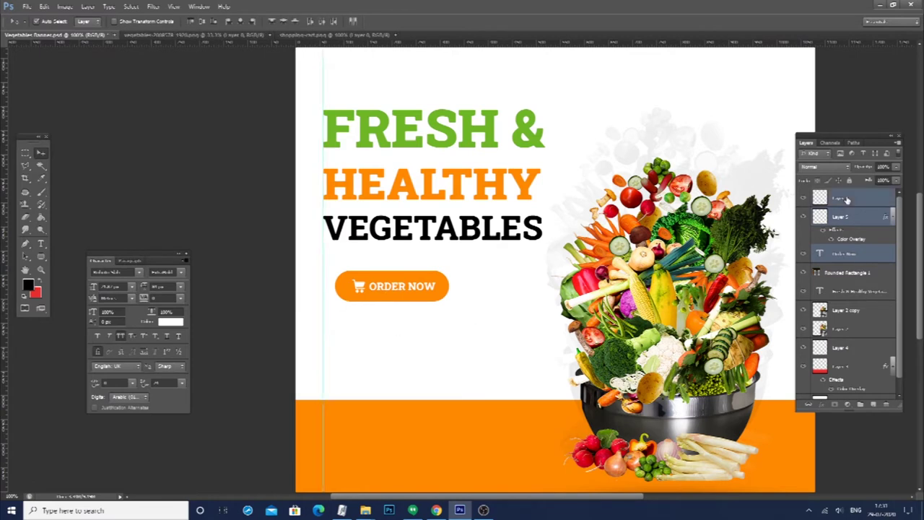
{"action": "left_click", "coordinate": [847, 273], "text": "ctrl"}
{"action": "key", "text": "shift+Left"}
{"action": "key", "text": "shift+Left"}
{"action": "key", "text": "Right"}
{"action": "key", "text": "Right"}
{"action": "key", "text": "Right"}
{"action": "key", "text": "Right"}
{"action": "left_click", "coordinate": [846, 273]}
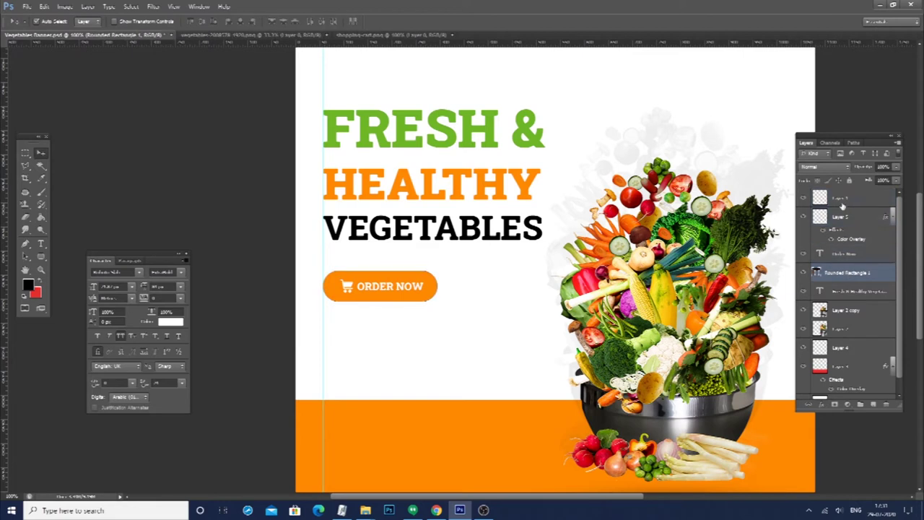
{"action": "left_click", "coordinate": [846, 198]}
{"action": "key", "text": "Delete"}
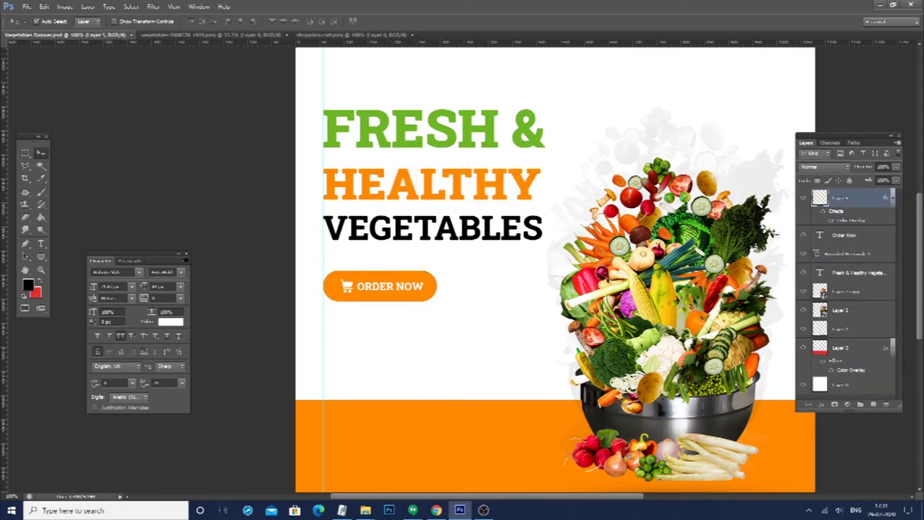
{"action": "scroll", "coordinate": [484, 367], "scroll_direction": "down", "scroll_amount": 3}
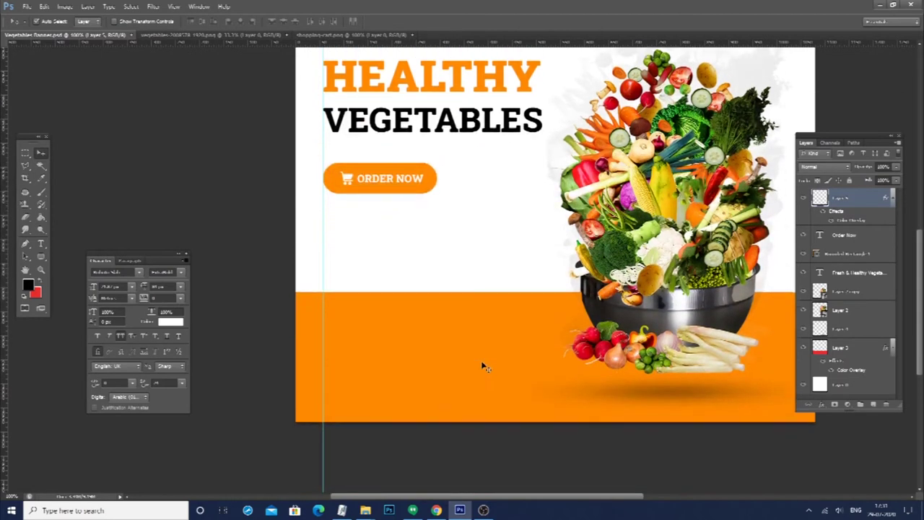
Draw a rotated orange rectangle tucked into the banner's top-left corner as a triangle accent
{"action": "scroll", "coordinate": [483, 367], "scroll_direction": "up", "scroll_amount": 5}
{"action": "left_click", "coordinate": [41, 257]}
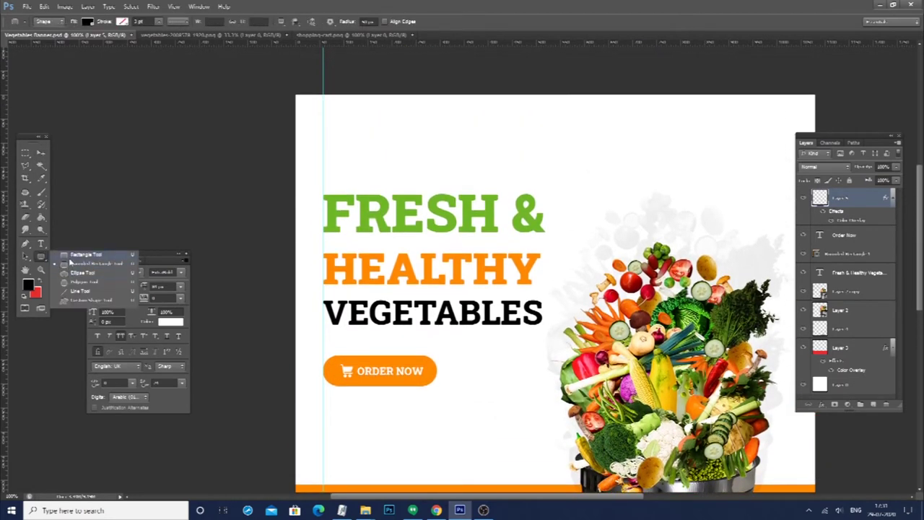
{"action": "left_click", "coordinate": [79, 255]}
{"action": "mouse_move", "coordinate": [279, 85]}
{"action": "left_mouse_down"}
{"action": "mouse_move", "coordinate": [352, 148]}
{"action": "mouse_move", "coordinate": [336, 125]}
{"action": "mouse_move", "coordinate": [309, 117]}
{"action": "left_mouse_up"}
{"action": "key", "text": "ctrl+t"}
{"action": "key", "text": "Return"}
{"action": "double_click", "coordinate": [821, 199]}
{"action": "left_click", "coordinate": [402, 255]}
{"action": "key", "text": "Return"}
{"action": "left_click", "coordinate": [42, 152]}
{"action": "left_click_drag", "start_coordinate": [312, 114], "coordinate": [306, 108]}
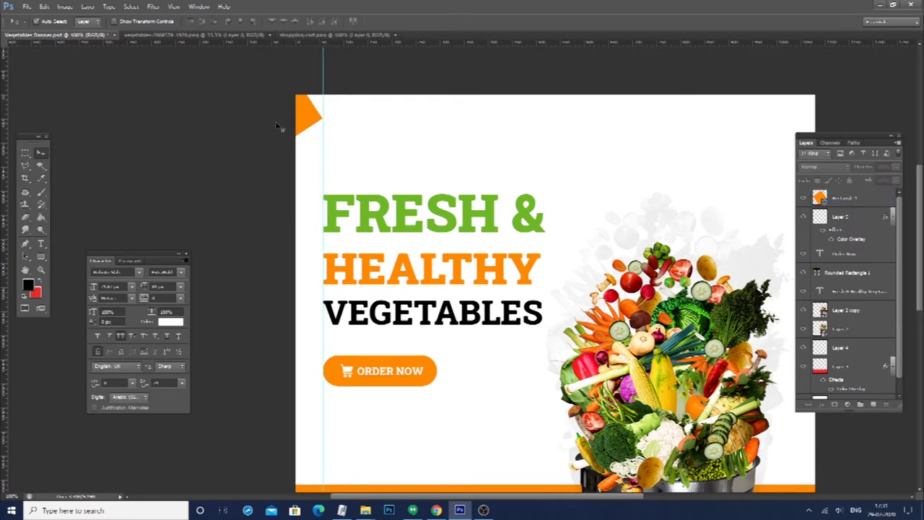
Fill a new top-right layer with a rectangle and give it an orange Color Overlay
{"action": "scroll", "coordinate": [553, 274], "scroll_direction": "right", "scroll_amount": 3}
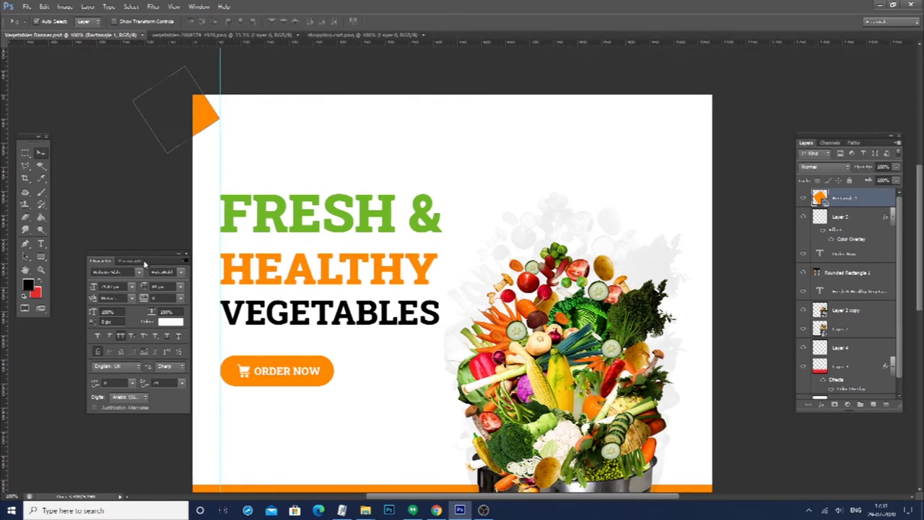
{"action": "left_click", "coordinate": [25, 152]}
{"action": "key", "text": "ctrl+shift+n"}
{"action": "key", "text": "Return"}
{"action": "key", "text": "ctrl+BackSpace"}
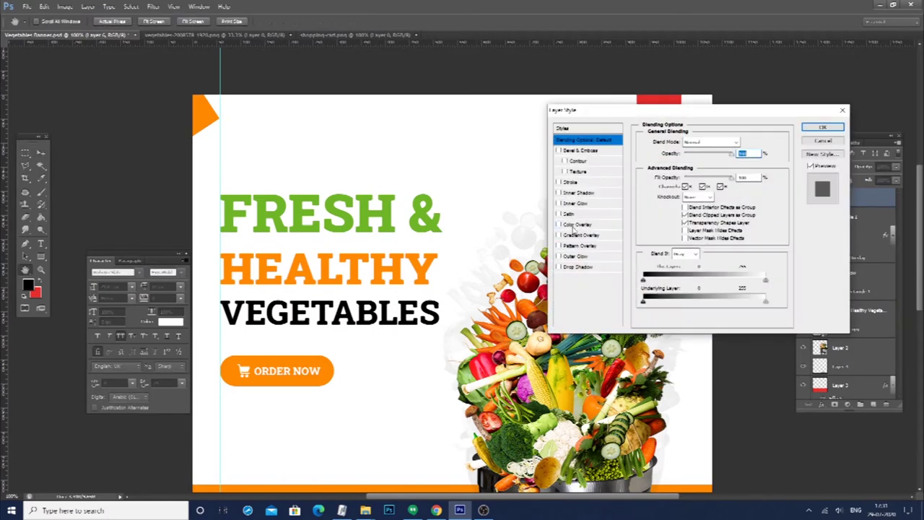
{"action": "left_click", "coordinate": [577, 225]}
{"action": "left_click", "coordinate": [743, 142]}
{"action": "left_click", "coordinate": [846, 303]}
{"action": "left_click", "coordinate": [822, 126]}
{"action": "key", "text": "ctrl+plus"}
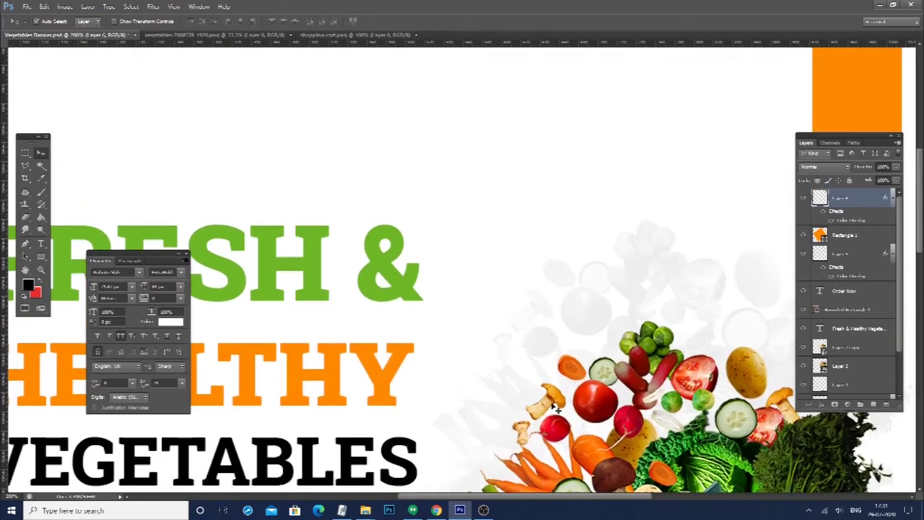
{"action": "key", "text": "ctrl+minus"}
{"action": "key", "text": "ctrl+minus"}
Add the FREE text, move it onto the orange badge and make it white
{"action": "scroll", "coordinate": [610, 252], "scroll_direction": "up", "scroll_amount": 1}
{"action": "key", "text": "t"}
{"action": "left_click", "coordinate": [441, 217]}
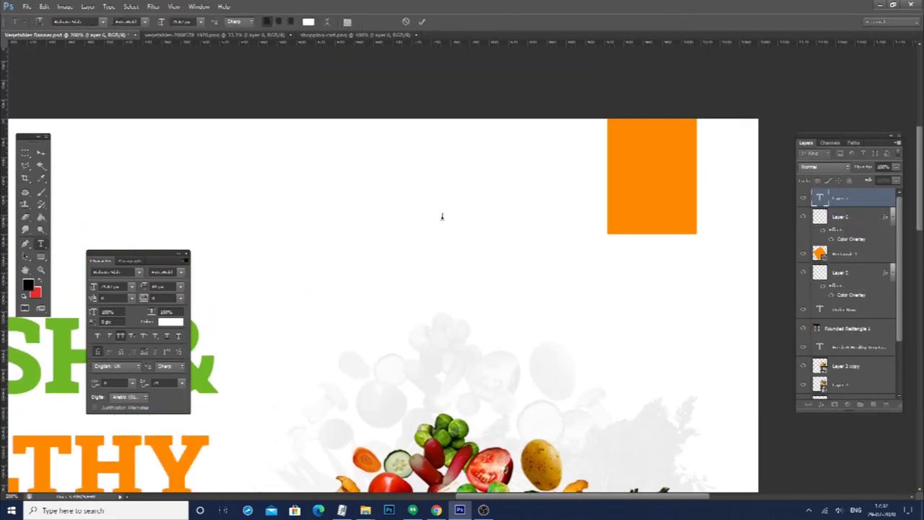
{"action": "key", "text": "ctrl+a"}
{"action": "left_click", "coordinate": [308, 21]}
{"action": "left_click", "coordinate": [640, 200]}
{"action": "key", "text": "Return"}
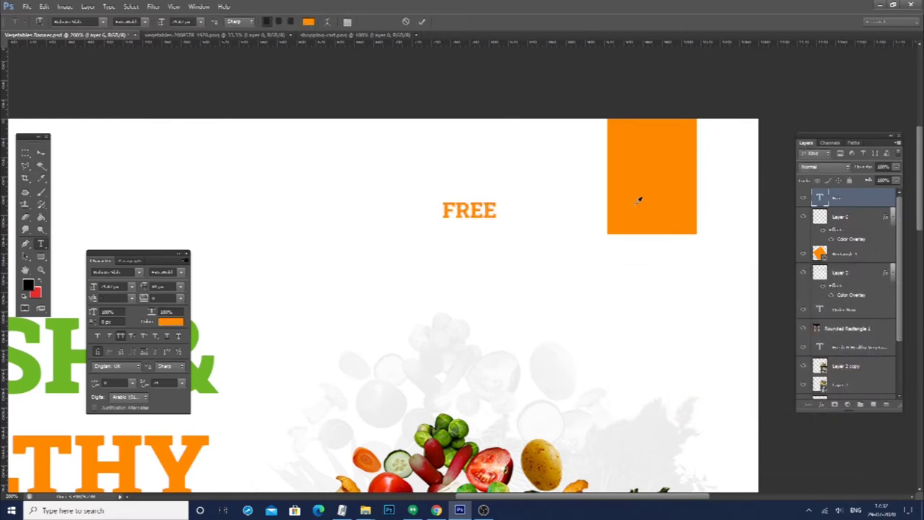
{"action": "left_click_drag", "start_coordinate": [469, 211], "coordinate": [665, 187]}
{"action": "double_click", "coordinate": [666, 187]}
{"action": "left_click", "coordinate": [308, 21]}
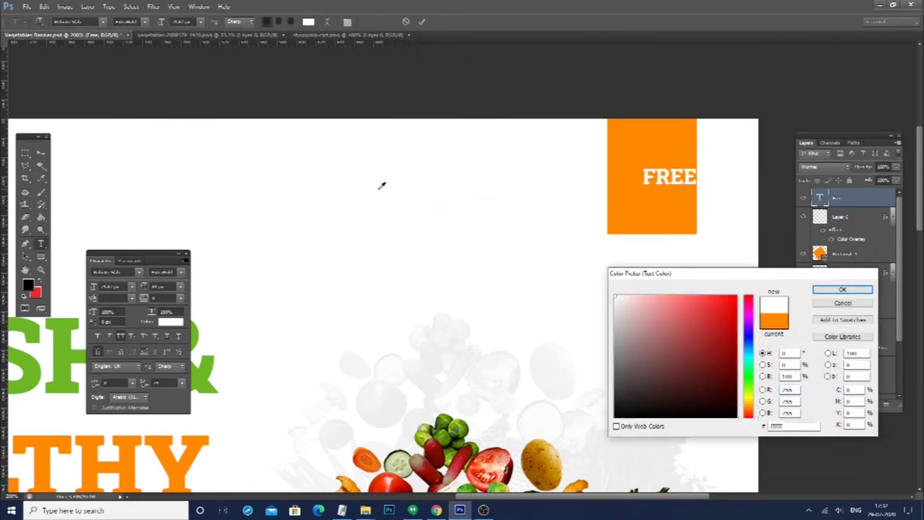
{"action": "key", "text": "Return"}
Widen FREE's letter spacing, enlarge it and centre it on the badge
{"action": "double_click", "coordinate": [652, 177]}
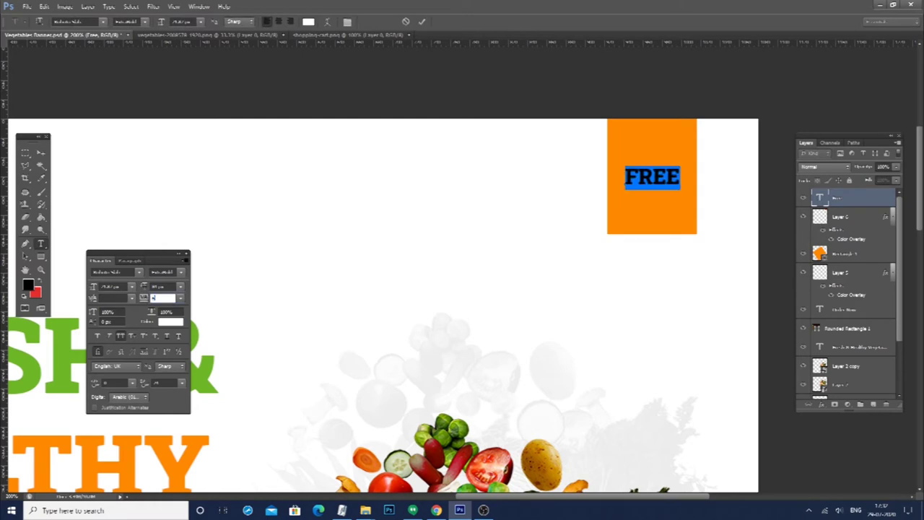
{"action": "type", "text": "0"}
{"action": "key", "text": "Return"}
{"action": "key", "text": "ctrl+shift+period"}
{"action": "key", "text": "ctrl+shift+period"}
{"action": "key", "text": "ctrl+Return"}
{"action": "key", "text": "v"}
{"action": "left_click_drag", "start_coordinate": [668, 184], "coordinate": [656, 179]}
Duplicate FREE into a 14 pt DELIVERY line placed just under it
{"action": "key", "text": "ctrl+j"}
{"action": "key", "text": "shift+Down"}
{"action": "key", "text": "shift+Down"}
{"action": "key", "text": "shift+Down"}
{"action": "key", "text": "shift+Down"}
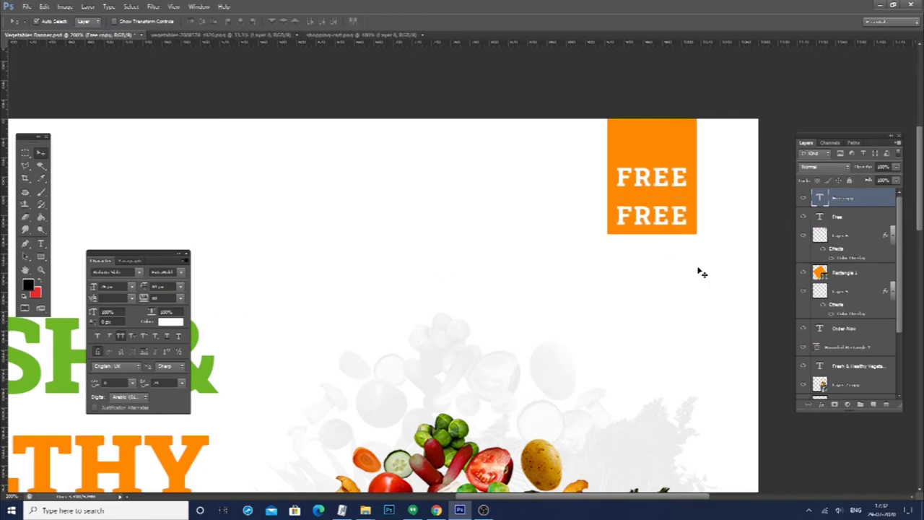
{"action": "key", "text": "Return"}
{"action": "type", "text": "V"}
{"action": "key", "text": "BackSpace"}
{"action": "type", "text": "DELIV"}
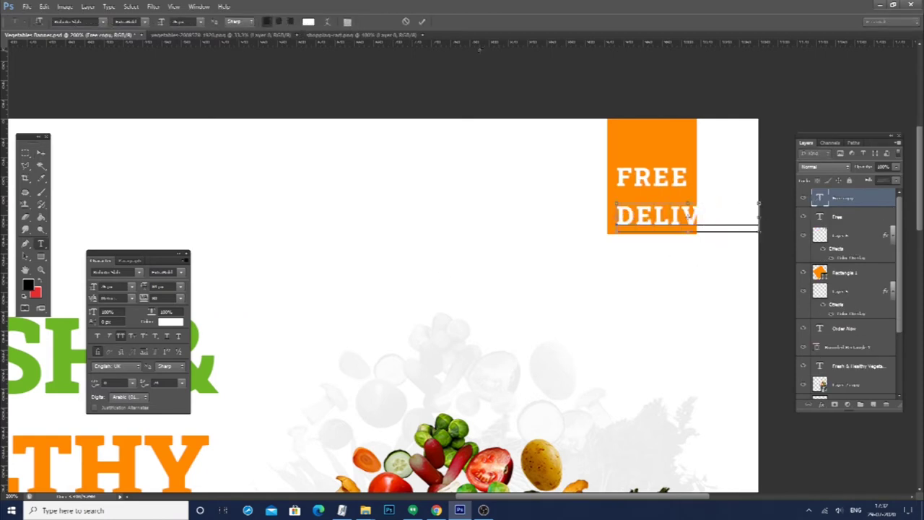
{"action": "key", "text": "ctrl+a"}
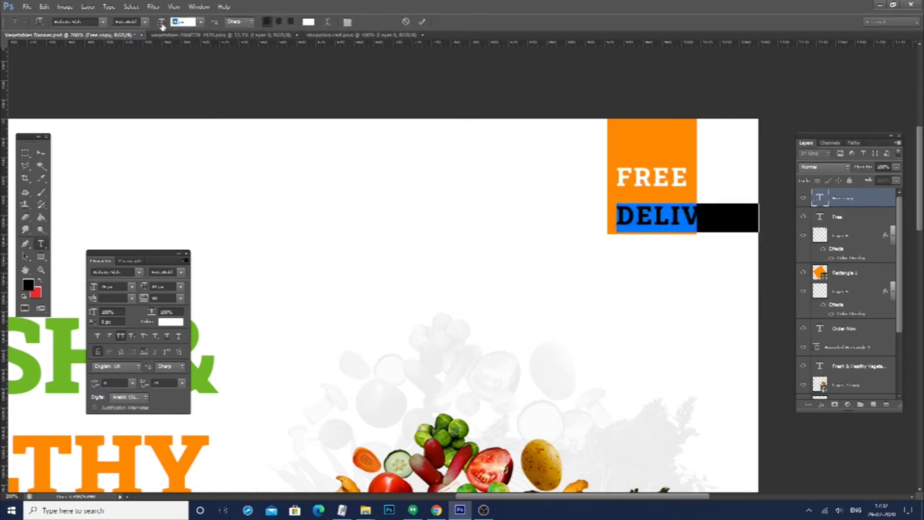
{"action": "type", "text": "14"}
{"action": "key", "text": "Return"}
{"action": "key", "text": "ctrl+Return"}
{"action": "key", "text": "v"}
{"action": "left_click_drag", "start_coordinate": [654, 222], "coordinate": [652, 204]}
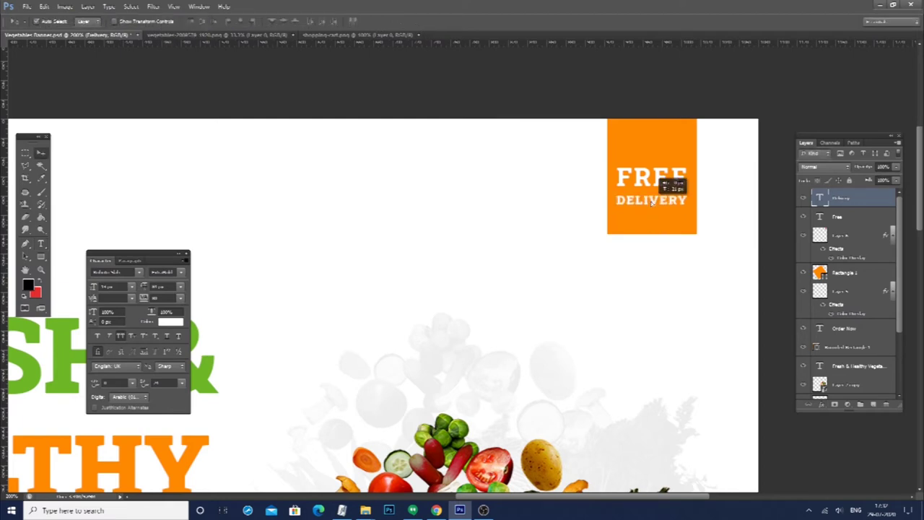
Give DELIVERY a lighter font weight and nudge the FREE DELIVERY text into position
{"action": "double_click", "coordinate": [819, 197]}
{"action": "left_click", "coordinate": [145, 22]}
{"action": "left_click", "coordinate": [138, 70]}
{"action": "key", "text": "ctrl+Return"}
{"action": "key", "text": "v"}
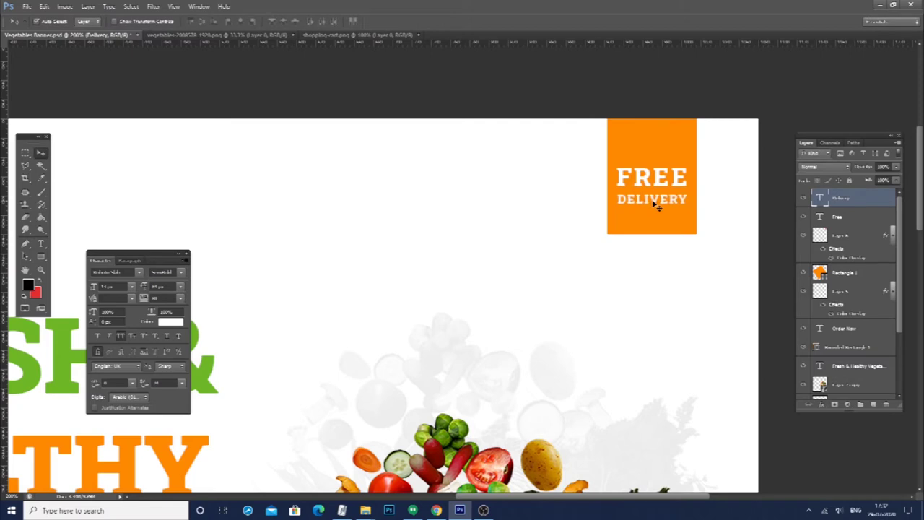
{"action": "key", "text": "shift+Up"}
{"action": "key", "text": "shift+Up"}
{"action": "key", "text": "shift+Up"}
{"action": "key", "text": "shift+Down"}
{"action": "key", "text": "Down"}
{"action": "key", "text": "Down"}
{"action": "key", "text": "Down"}
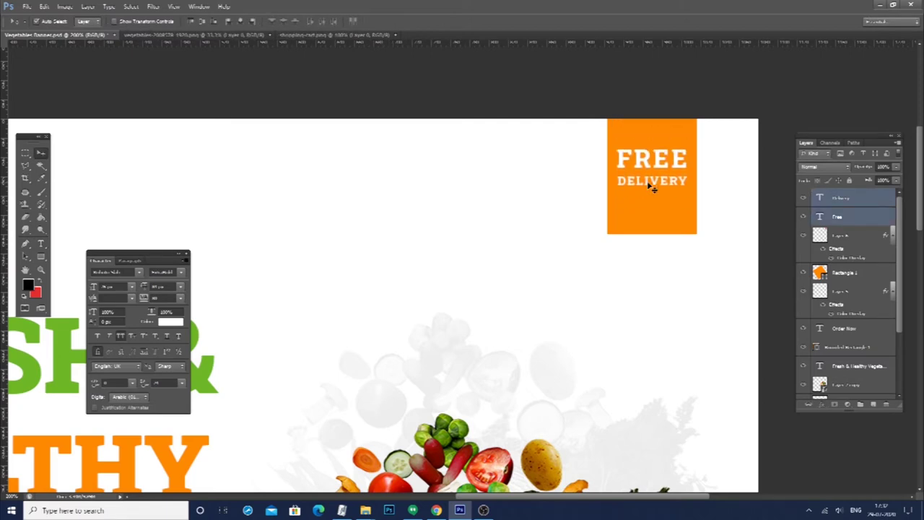
{"action": "left_click", "coordinate": [81, 194]}
{"action": "key", "text": "l"}
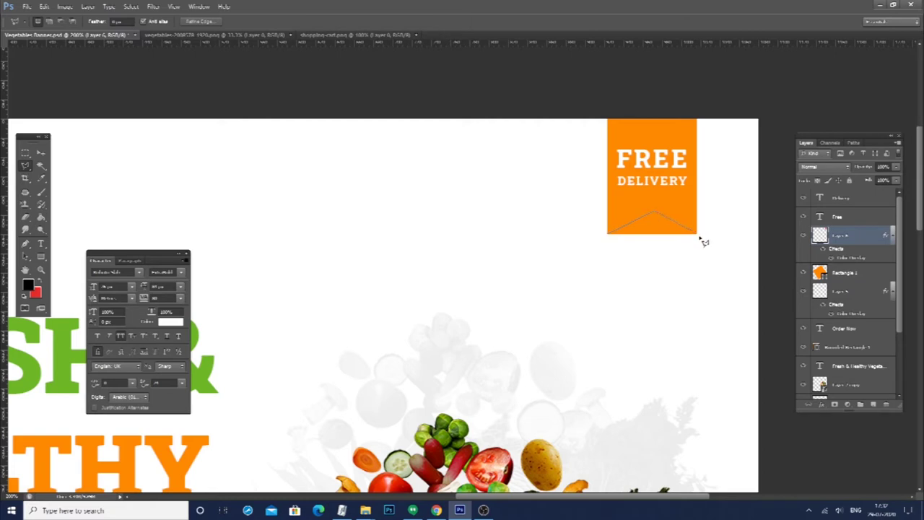
Cut a V-shaped notch from the orange box's bottom and deselect
{"action": "left_click", "coordinate": [609, 233]}
{"action": "key", "text": "Delete"}
{"action": "key", "text": "ctrl+d"}
{"action": "key", "text": "v"}
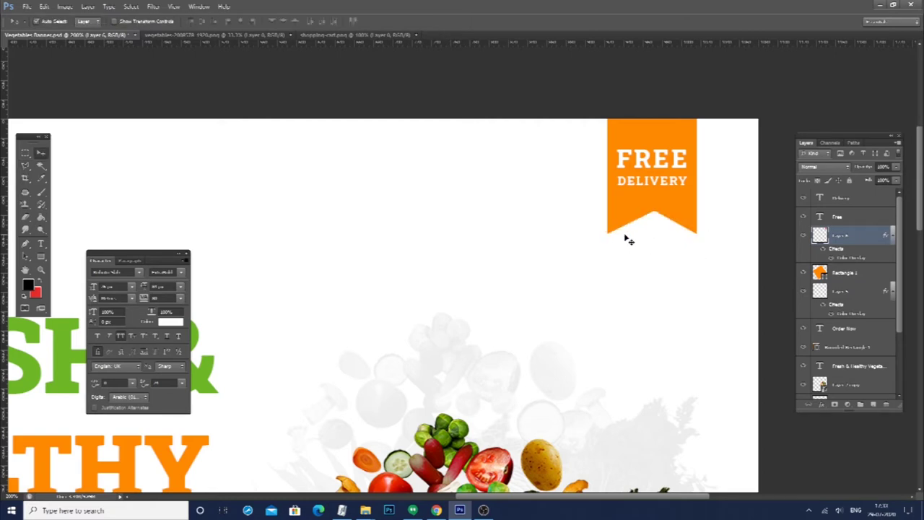
Nudge the FREE DELIVERY text and orange badge into their final position
{"action": "left_click", "coordinate": [650, 180]}
{"action": "left_click", "coordinate": [650, 160], "text": "shift"}
{"action": "key", "text": "Down"}
{"action": "key", "text": "Down"}
{"action": "key", "text": "Down"}
{"action": "key", "text": "Down"}
{"action": "key", "text": "Down"}
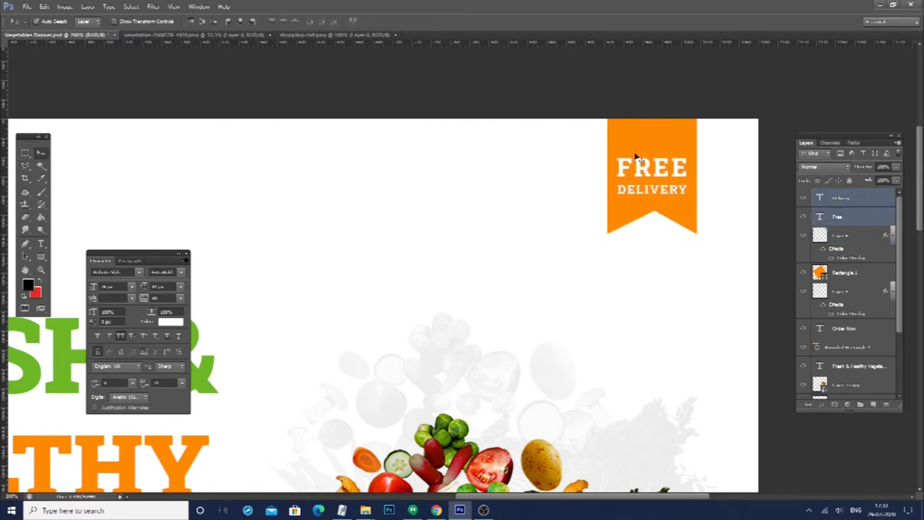
{"action": "left_click", "coordinate": [638, 154], "text": "shift"}
{"action": "key", "text": "Up"}
{"action": "key", "text": "Up"}
{"action": "key", "text": "Up"}
{"action": "key", "text": "Up"}
{"action": "key", "text": "Up"}
{"action": "key", "text": "Up"}
{"action": "key", "text": "ctrl+minus"}
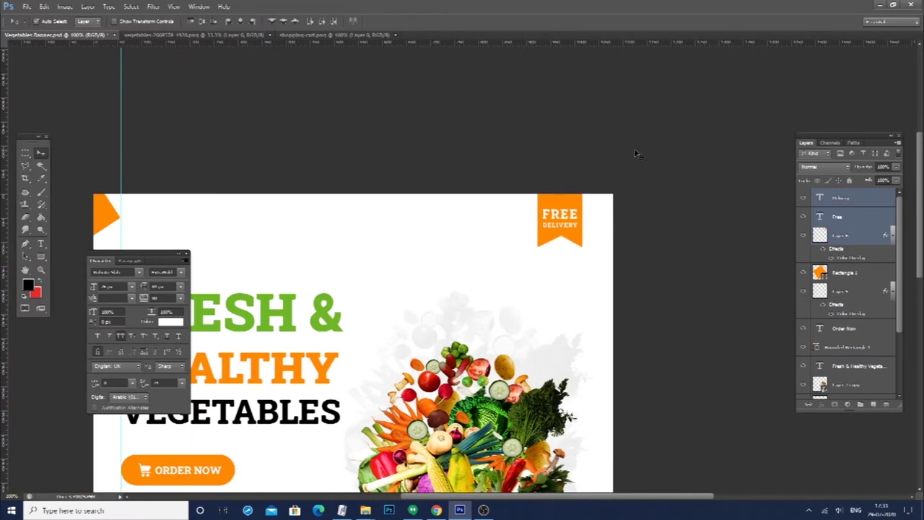
{"action": "key", "text": "shift+Right"}
{"action": "key", "text": "shift+Right"}
{"action": "key", "text": "shift+Right"}
{"action": "key", "text": "shift+Right"}
{"action": "key", "text": "shift+Right"}
{"action": "key", "text": "shift+Right"}
{"action": "key", "text": "shift+Left"}
{"action": "key", "text": "shift+Left"}
{"action": "key", "text": "shift+Left"}
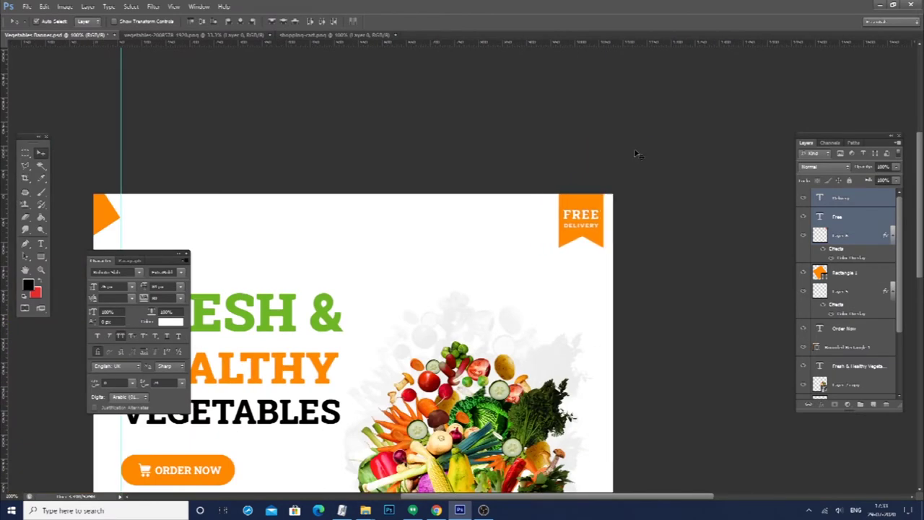
{"action": "key", "text": "shift+Left"}
{"action": "key", "text": "shift+Left"}
{"action": "key", "text": "shift+Left"}
{"action": "left_click_drag", "start_coordinate": [560, 496], "coordinate": [506, 496]}
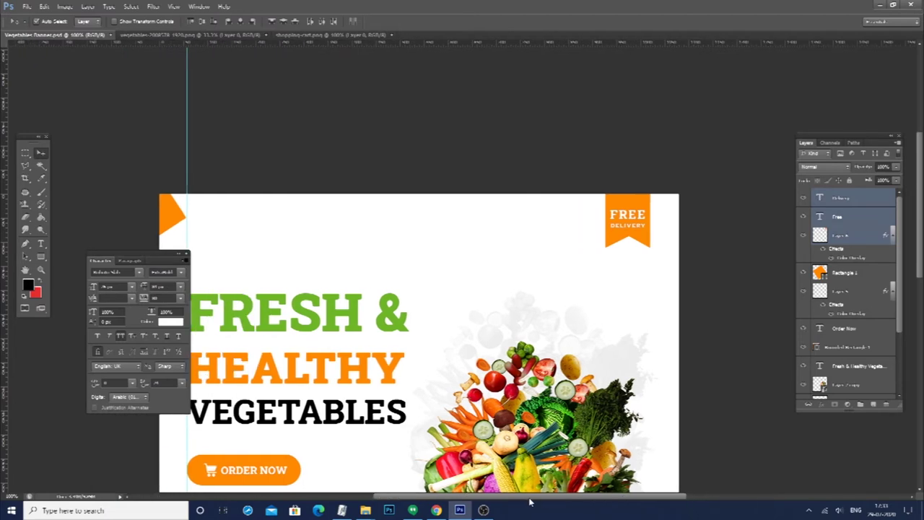
{"action": "left_click", "coordinate": [285, 228]}
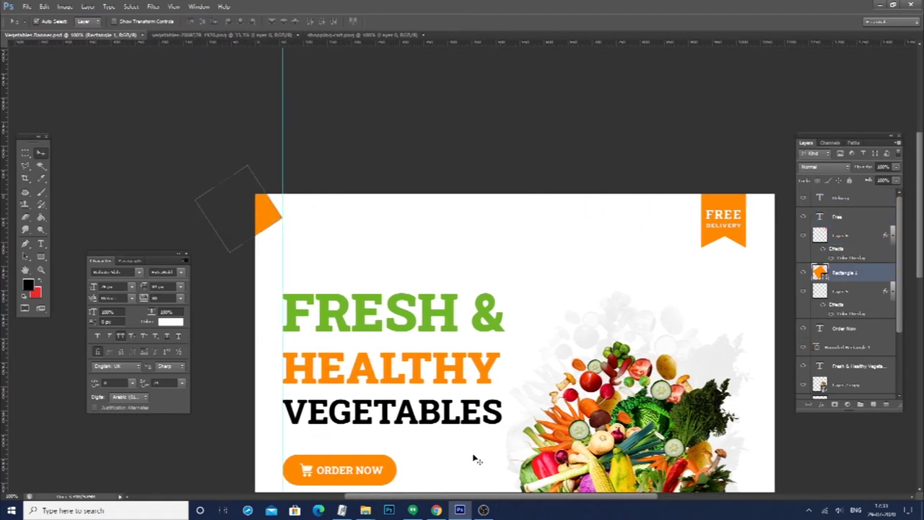
Search Flaticon in the browser for 'broccoli' icons
{"action": "left_click", "coordinate": [436, 511]}
{"action": "left_click", "coordinate": [682, 137]}
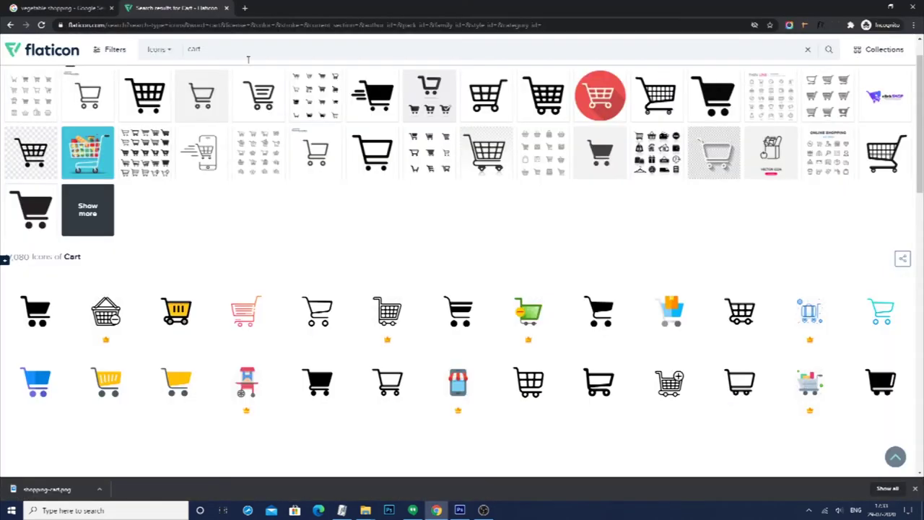
{"action": "type", "text": "rocc"}
{"action": "type", "text": "oli"}
{"action": "key", "text": "Return"}
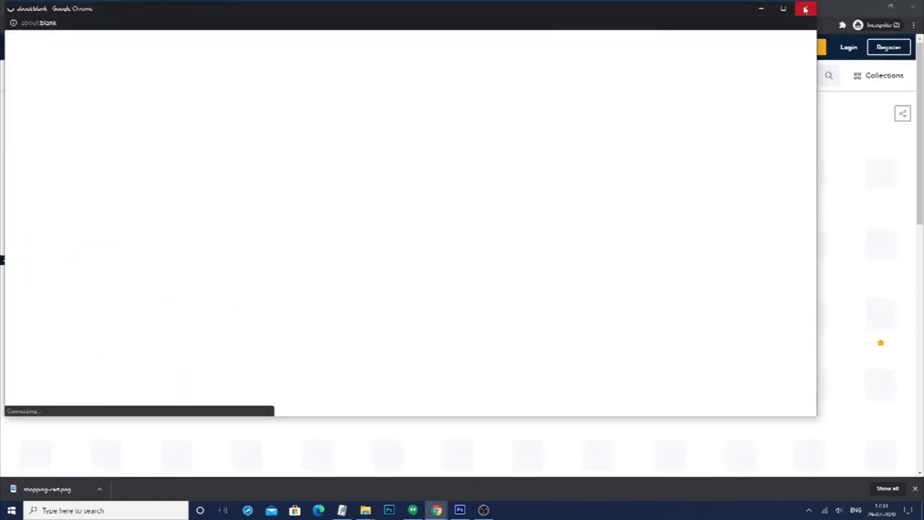
Download a broccoli icon from Flaticon as a free PNG
{"action": "left_click", "coordinate": [177, 372]}
{"action": "left_click", "coordinate": [665, 145]}
{"action": "left_click", "coordinate": [658, 228]}
{"action": "left_click", "coordinate": [658, 228]}
Drag the broccoli PNG from Downloads into the Vegetables Banner in Photoshop
{"action": "left_click", "coordinate": [365, 510]}
{"action": "left_click", "coordinate": [313, 455]}
{"action": "left_click_drag", "start_coordinate": [385, 101], "coordinate": [462, 270]}
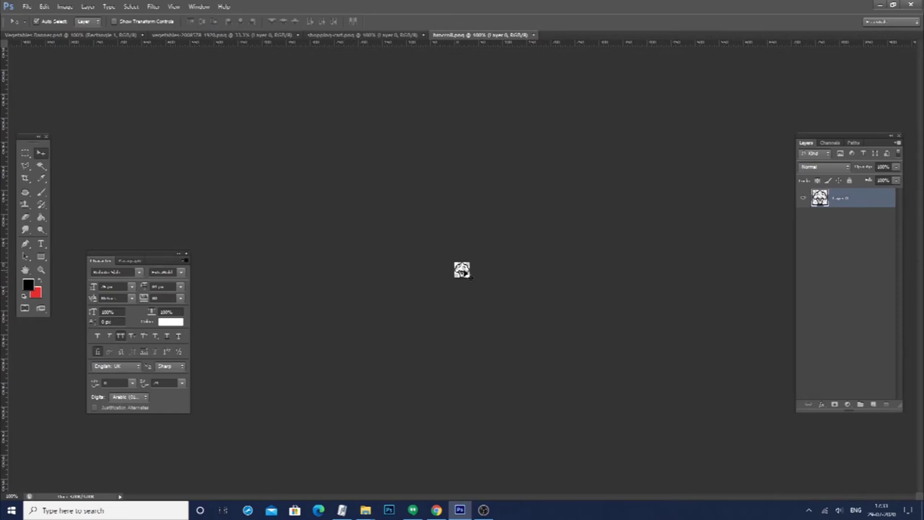
{"action": "left_click_drag", "start_coordinate": [462, 270], "coordinate": [309, 214]}
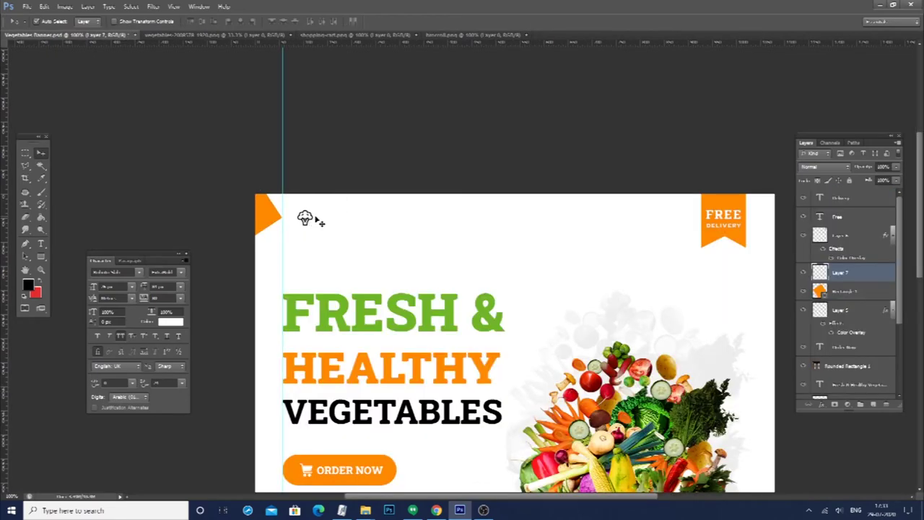
Tint the broccoli orange with a Color Overlay sampled from the banner
{"action": "left_click_drag", "start_coordinate": [313, 224], "coordinate": [315, 207]}
{"action": "double_click", "coordinate": [867, 272]}
{"action": "left_click", "coordinate": [578, 225]}
{"action": "left_click", "coordinate": [745, 142]}
{"action": "left_click", "coordinate": [267, 211]}
{"action": "key", "text": "Return"}
{"action": "key", "text": "Return"}
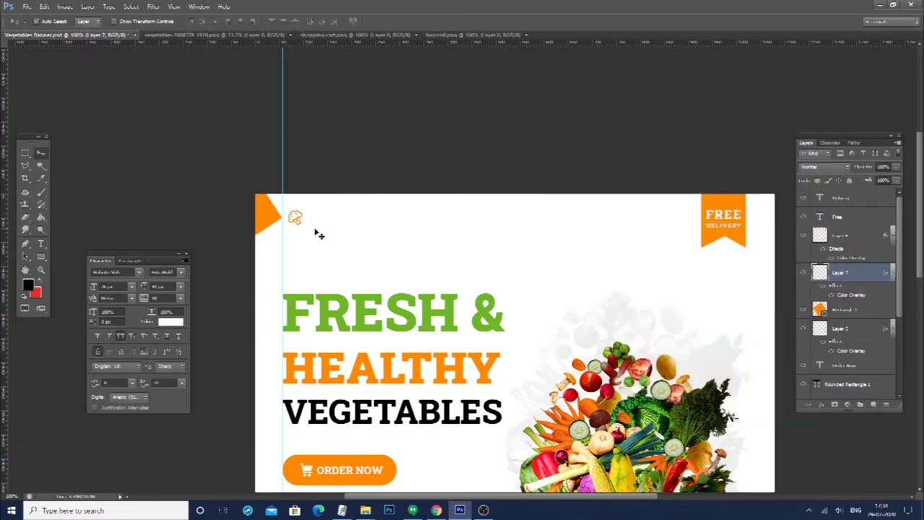
Nudge the broccoli left beside the orange corner and start a text line next to it
{"action": "left_click", "coordinate": [279, 223]}
{"action": "left_click", "coordinate": [303, 225]}
{"action": "key", "text": "shift+Left"}
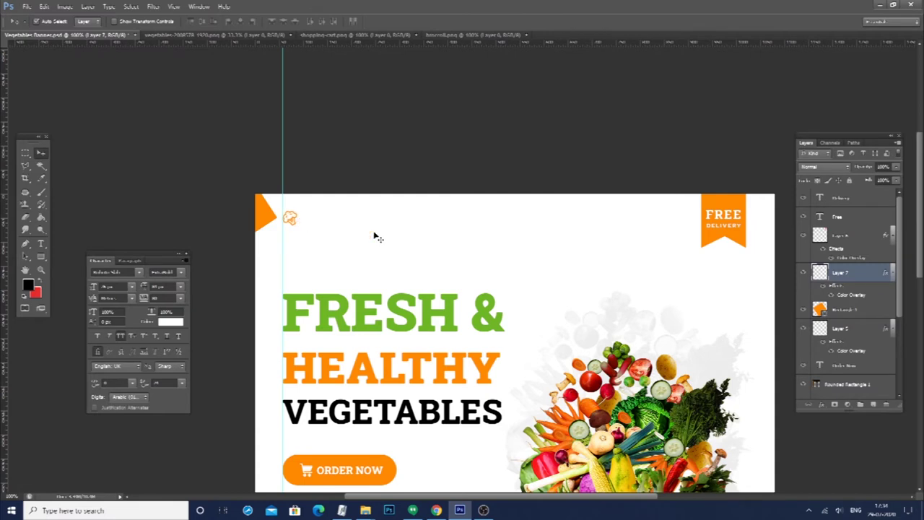
{"action": "key", "text": "t"}
{"action": "left_click", "coordinate": [330, 233]}
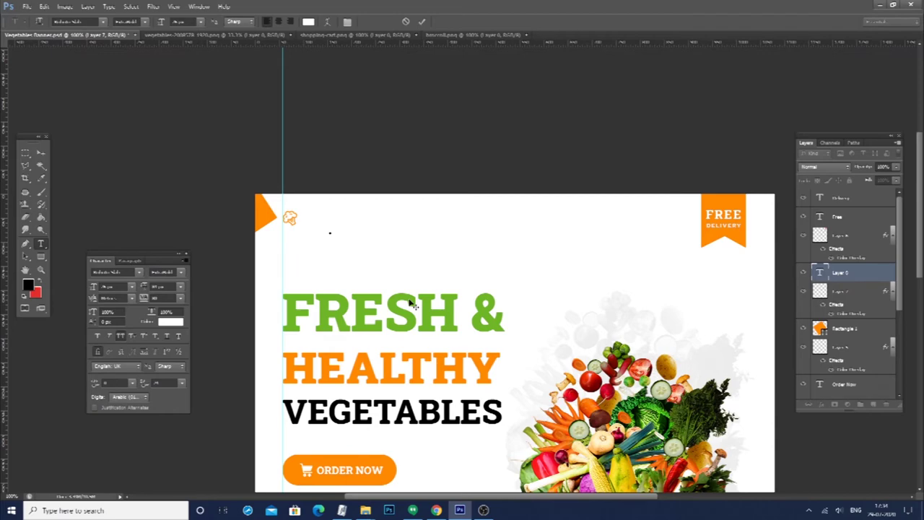
Colour 'Vegi' orange and 'fresh' green using colours sampled from the banner
{"action": "left_click", "coordinate": [308, 21]}
{"action": "left_click", "coordinate": [388, 355]}
{"action": "key", "text": "Return"}
{"action": "left_click_drag", "start_coordinate": [362, 230], "coordinate": [419, 236]}
{"action": "left_click", "coordinate": [308, 22]}
{"action": "left_click", "coordinate": [412, 325]}
{"action": "key", "text": "Return"}
Turn off All Caps, set tracking to -50, and nudge Vegifresh toward the broccoli
{"action": "left_click", "coordinate": [121, 336]}
{"action": "type", "text": "-50"}
{"action": "key", "text": "Return"}
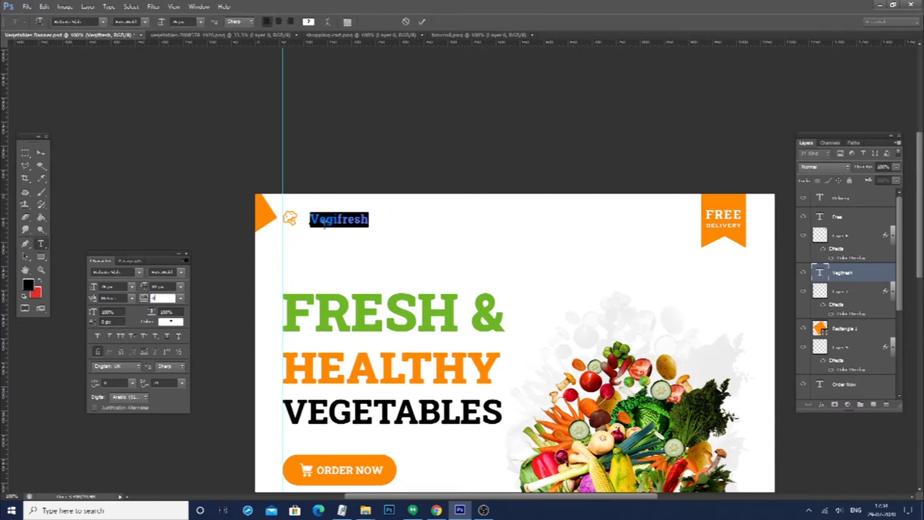
{"action": "key", "text": "ctrl+Return"}
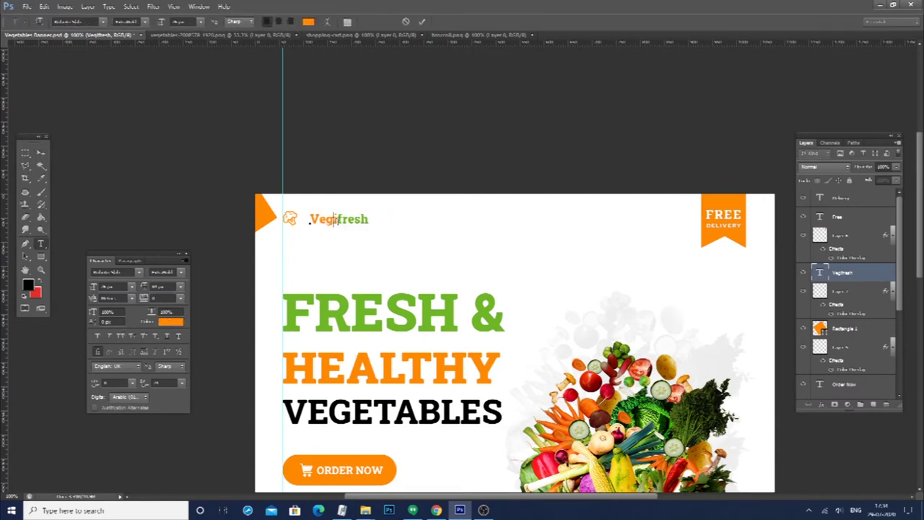
{"action": "key", "text": "v"}
{"action": "key", "text": "shift+Left"}
{"action": "key", "text": "shift+Left"}
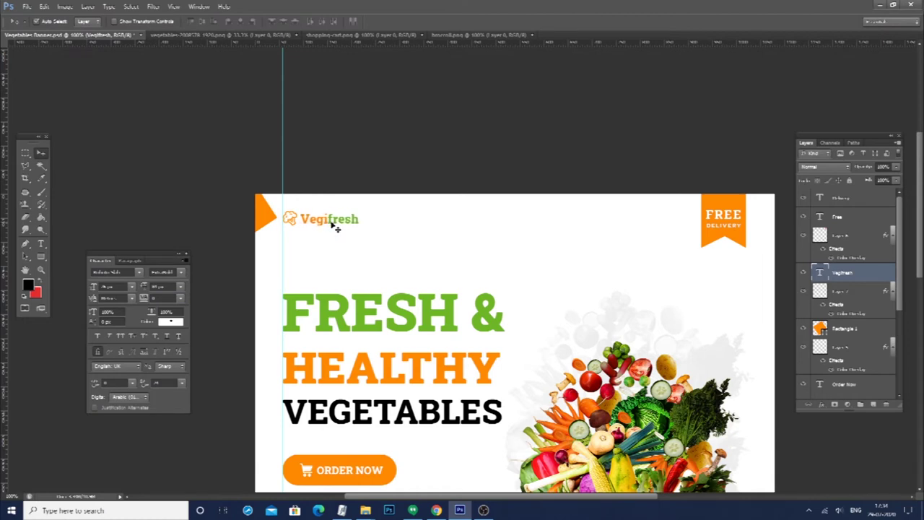
{"action": "double_click", "coordinate": [821, 274]}
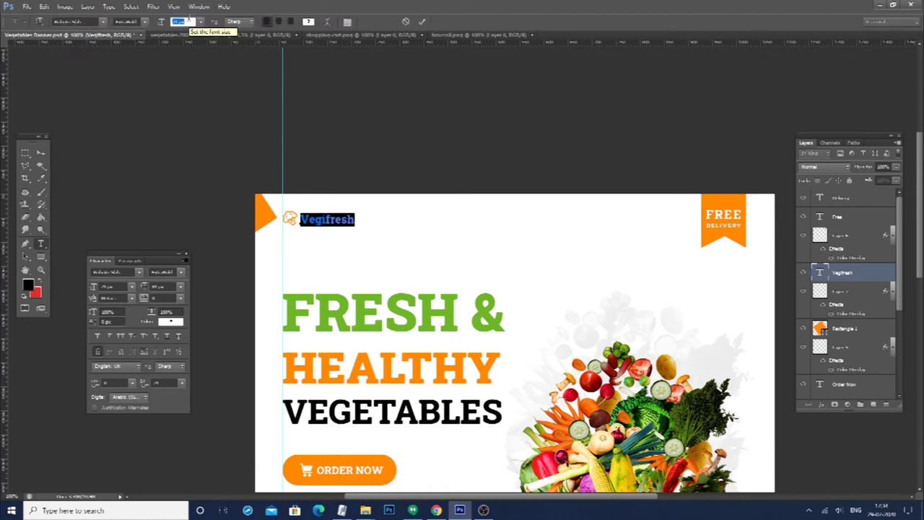
{"action": "key", "text": "ctrl+Return"}
{"action": "key", "text": "v"}
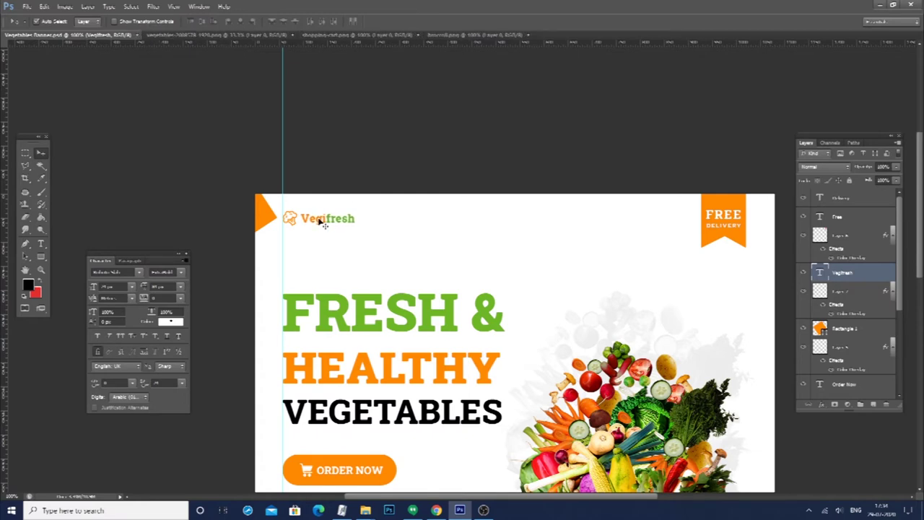
Draw a circle on the banner with the Ellipse tool above the vegetable image layer
{"action": "scroll", "coordinate": [431, 310], "scroll_direction": "down", "scroll_amount": 2}
{"action": "scroll", "coordinate": [431, 310], "scroll_direction": "down", "scroll_amount": 2}
{"action": "scroll", "coordinate": [375, 309], "scroll_direction": "down", "scroll_amount": 1}
{"action": "scroll", "coordinate": [374, 309], "scroll_direction": "down", "scroll_amount": 1}
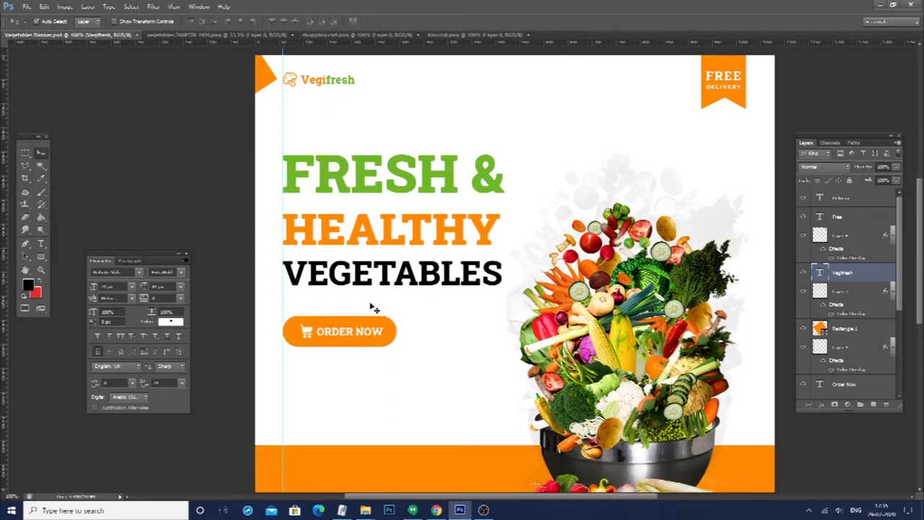
{"action": "scroll", "coordinate": [375, 309], "scroll_direction": "down", "scroll_amount": 2}
{"action": "scroll", "coordinate": [374, 309], "scroll_direction": "down", "scroll_amount": 1}
{"action": "left_click", "coordinate": [637, 110]}
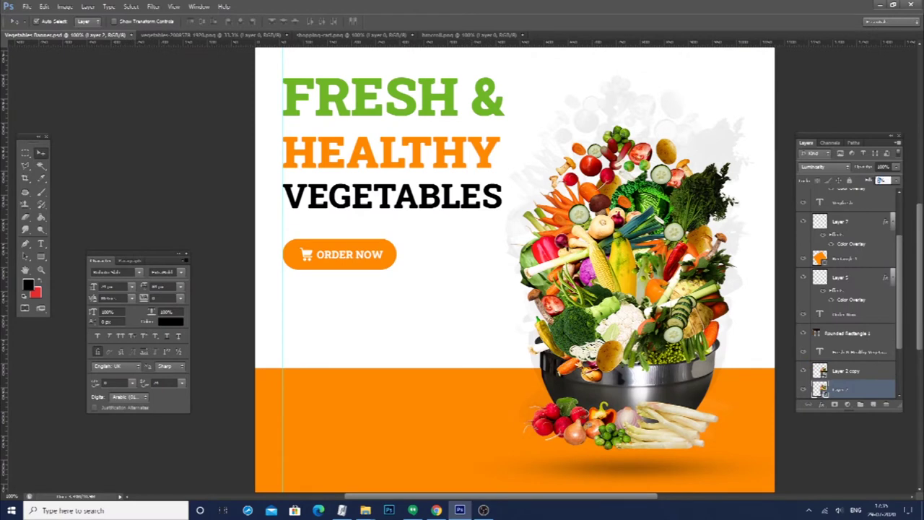
{"action": "scroll", "coordinate": [426, 256], "scroll_direction": "down", "scroll_amount": 1}
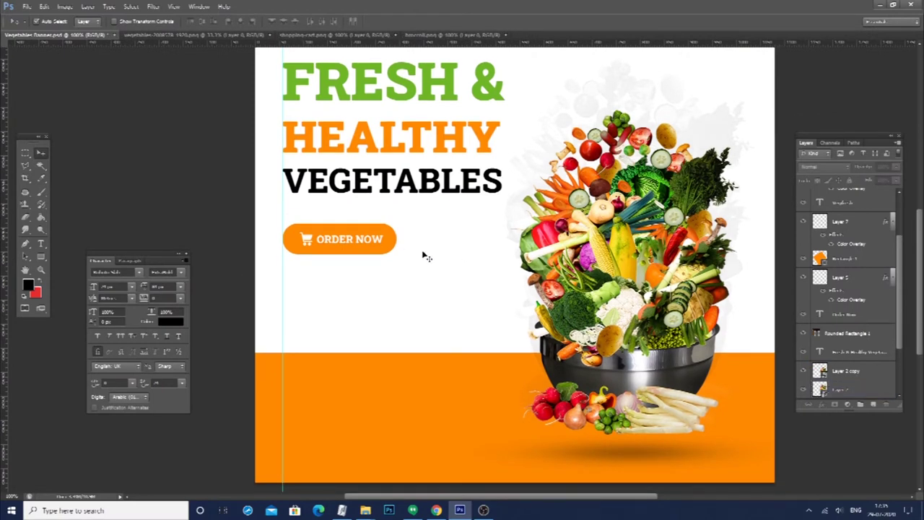
{"action": "scroll", "coordinate": [426, 256], "scroll_direction": "down", "scroll_amount": 2}
{"action": "left_click", "coordinate": [41, 257]}
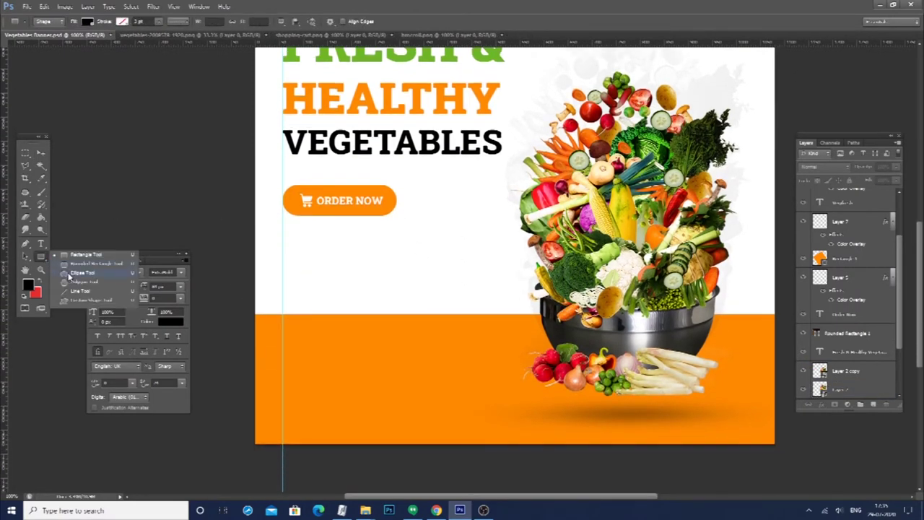
{"action": "left_click", "coordinate": [70, 276]}
{"action": "mouse_move", "coordinate": [474, 196]}
{"action": "left_mouse_down"}
{"action": "mouse_move", "coordinate": [546, 274]}
{"action": "mouse_move", "coordinate": [460, 303]}
{"action": "mouse_move", "coordinate": [443, 359]}
{"action": "left_mouse_up"}
Fill the new circle green and move it up slightly
{"action": "key", "text": "v"}
{"action": "key", "text": "ctrl+minus"}
{"action": "double_click", "coordinate": [820, 198]}
{"action": "left_click", "coordinate": [715, 318]}
{"action": "left_click", "coordinate": [852, 292]}
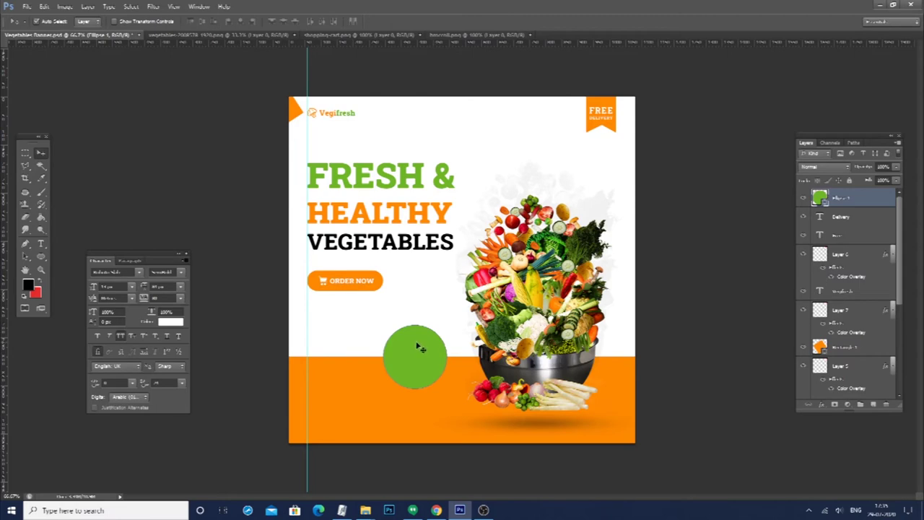
{"action": "left_click_drag", "start_coordinate": [432, 366], "coordinate": [424, 342]}
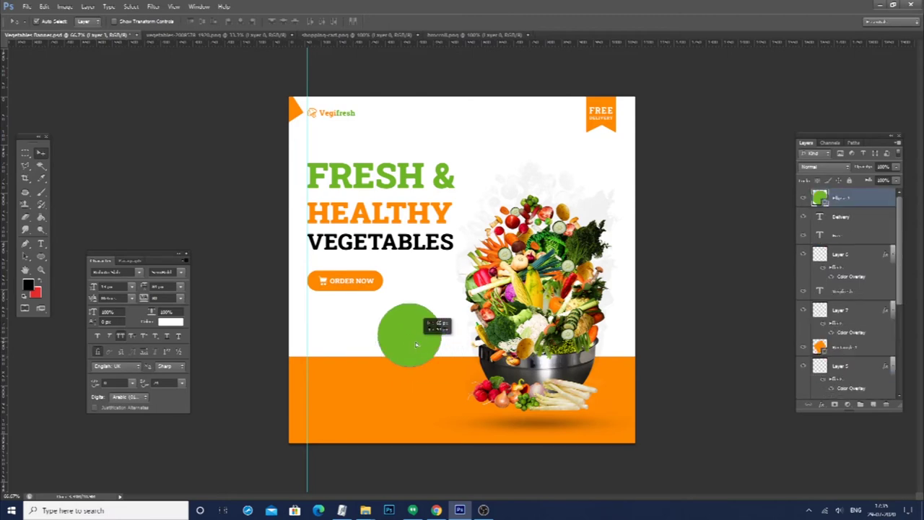
Duplicate the green circle with Ctrl+J and commit the copy's transform
{"action": "left_click", "coordinate": [41, 246]}
{"action": "key", "text": "ctrl+plus"}
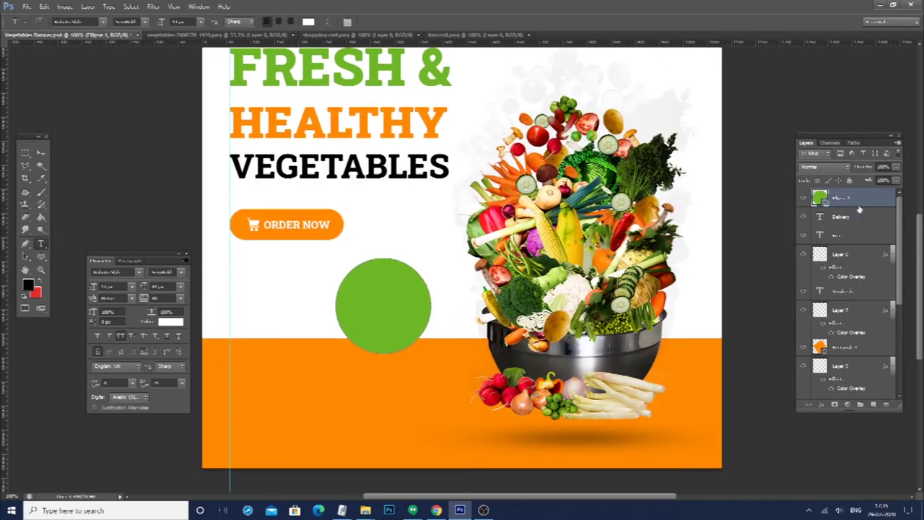
{"action": "key", "text": "ctrl+j"}
{"action": "key", "text": "ctrl+t"}
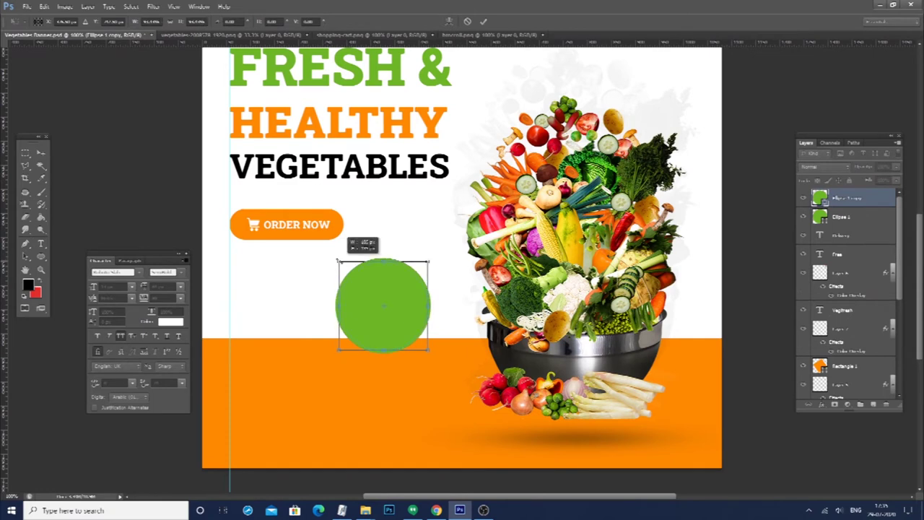
{"action": "key", "text": "Return"}
{"action": "key", "text": "v"}
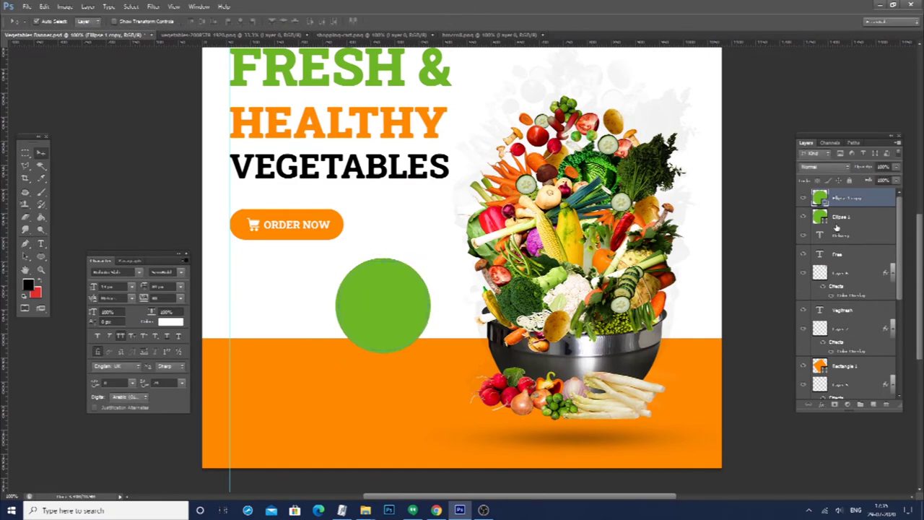
{"action": "left_click", "coordinate": [41, 256]}
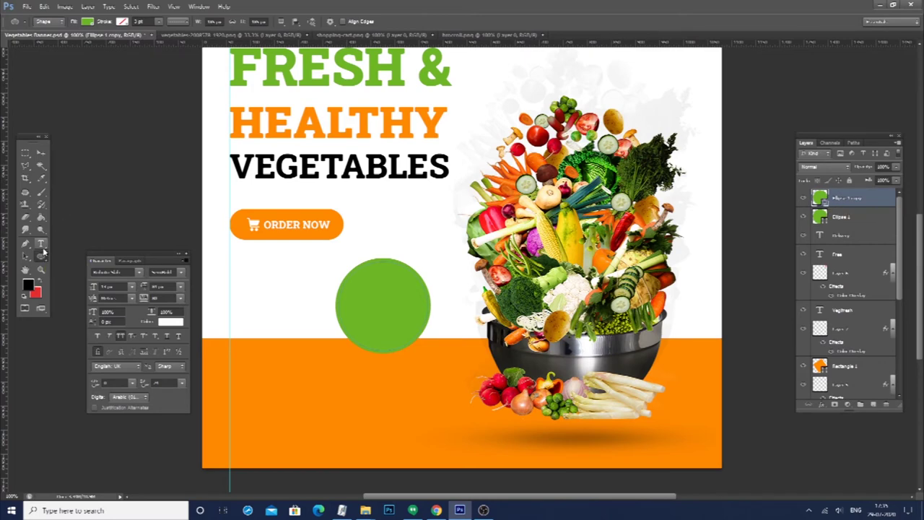
Set the circle's shape stroke colour to white
{"action": "left_click", "coordinate": [174, 23]}
{"action": "left_click", "coordinate": [123, 22]}
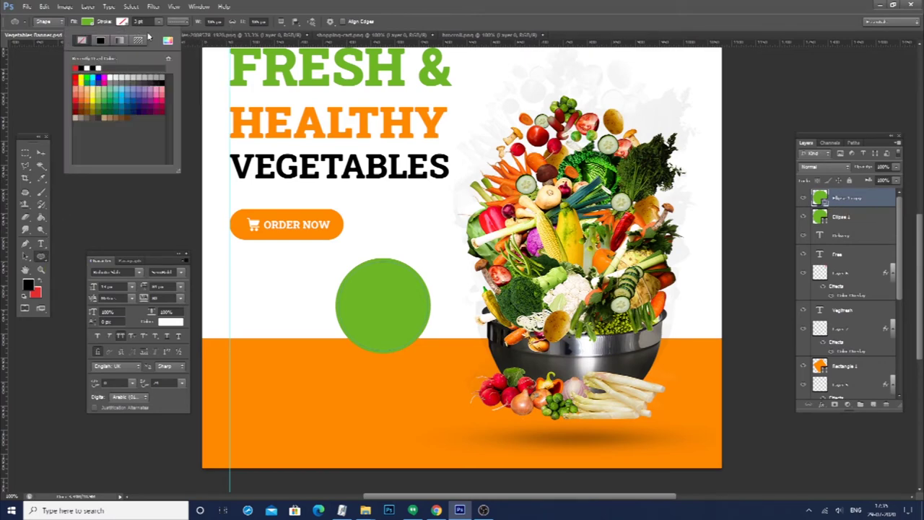
{"action": "left_click", "coordinate": [167, 39]}
{"action": "left_click", "coordinate": [386, 215]}
{"action": "key", "text": "Return"}
{"action": "left_click", "coordinate": [140, 21]}
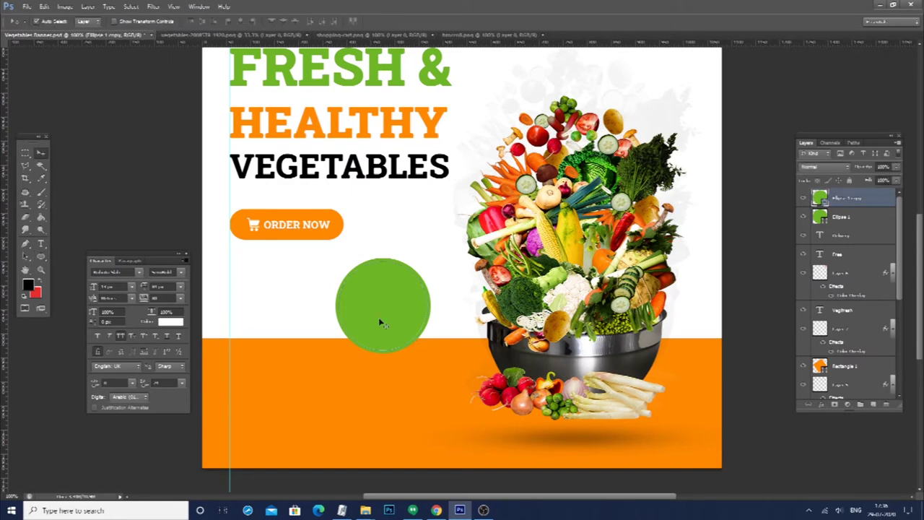
{"action": "left_click", "coordinate": [175, 23]}
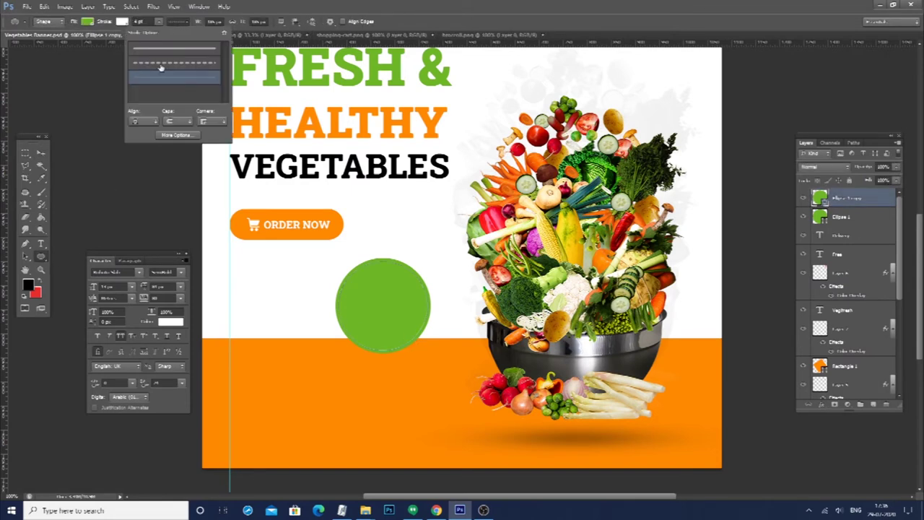
{"action": "left_click", "coordinate": [138, 63]}
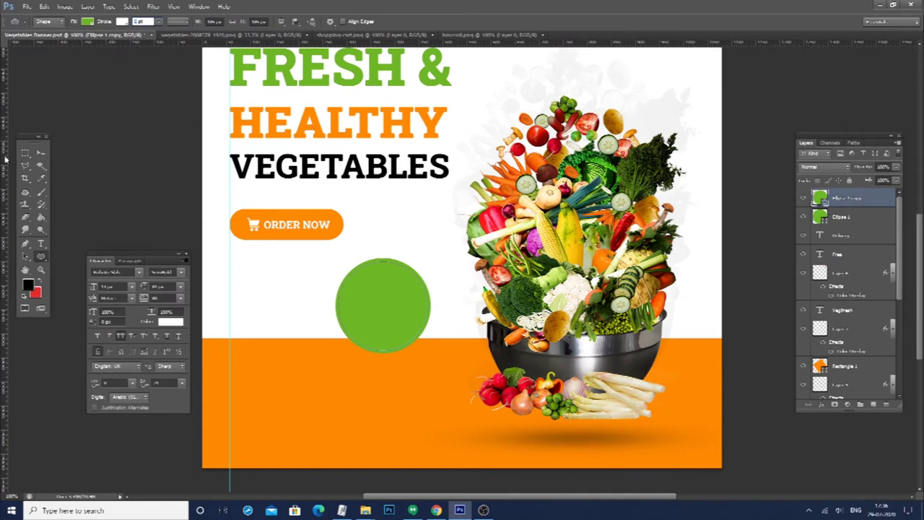
{"action": "left_click", "coordinate": [41, 153]}
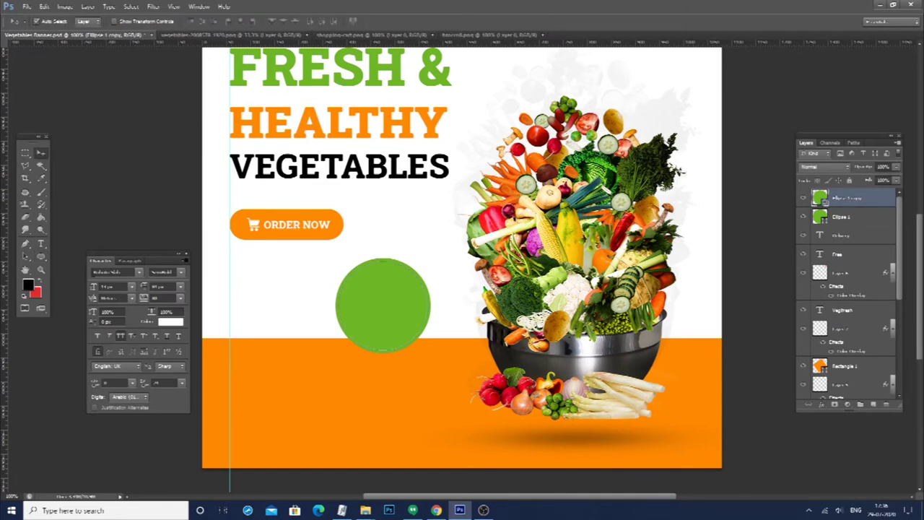
Make the circle's white outline dashed at 20 pt width
{"action": "key", "text": "u"}
{"action": "left_click", "coordinate": [122, 22]}
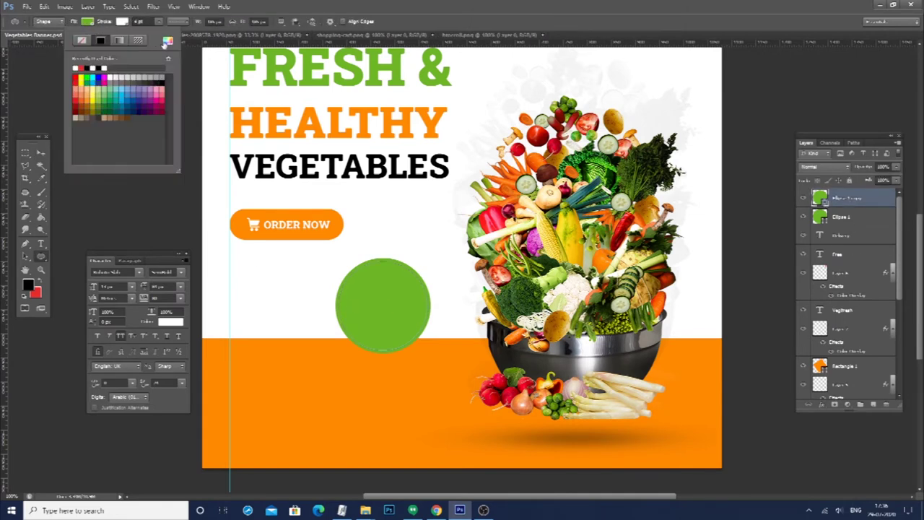
{"action": "left_click", "coordinate": [177, 22]}
{"action": "left_click", "coordinate": [175, 64]}
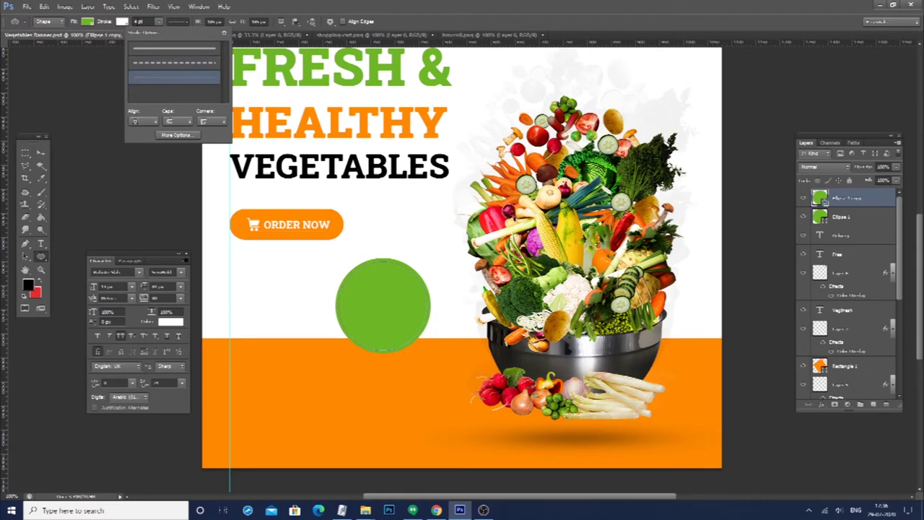
{"action": "left_click", "coordinate": [142, 22]}
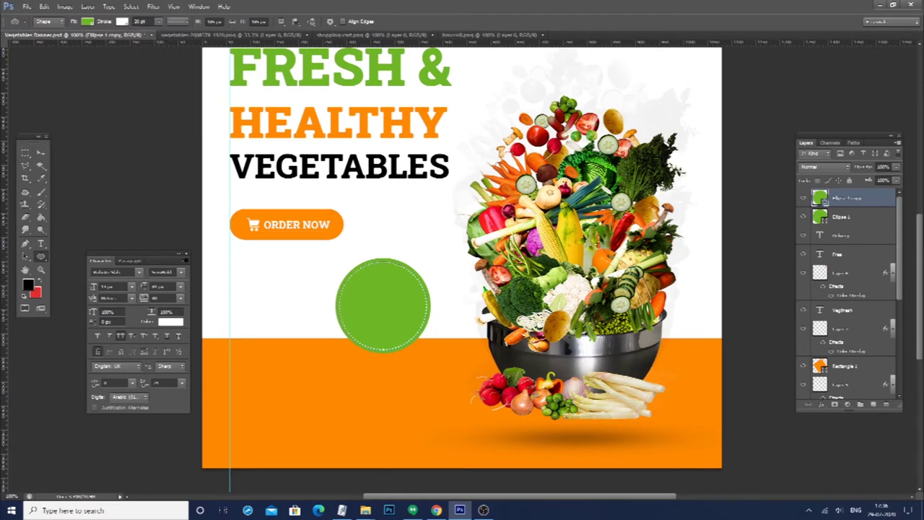
{"action": "left_click", "coordinate": [42, 153]}
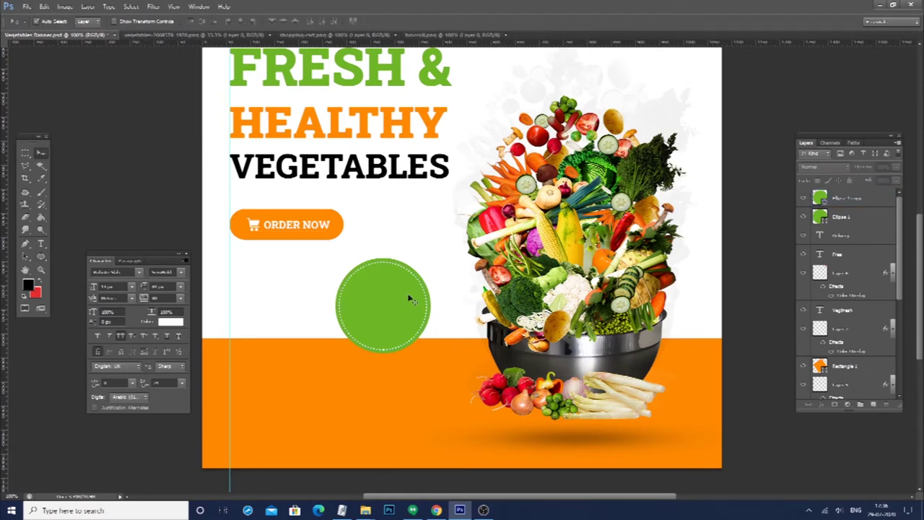
Move both circles up and right onto the vegetable pile's left edge
{"action": "left_click", "coordinate": [839, 216], "text": "ctrl"}
{"action": "key", "text": "ctrl+t"}
{"action": "left_click_drag", "start_coordinate": [393, 328], "coordinate": [473, 302]}
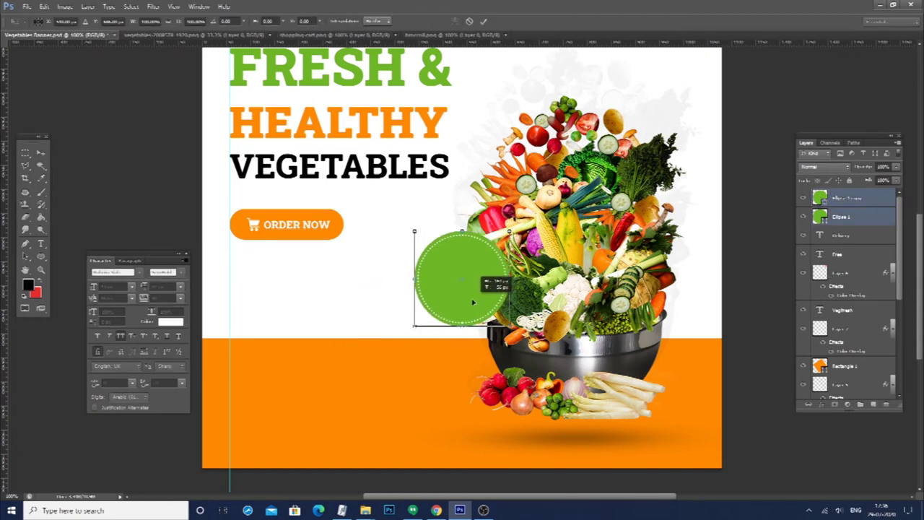
{"action": "key", "text": "Return"}
Shrink both circles slightly, save, and keep only the dashed copy selected
{"action": "key", "text": "ctrl+t"}
{"action": "left_click_drag", "start_coordinate": [415, 233], "coordinate": [422, 240]}
{"action": "key", "text": "Return"}
{"action": "key", "text": "ctrl+s"}
{"action": "left_click", "coordinate": [846, 198]}
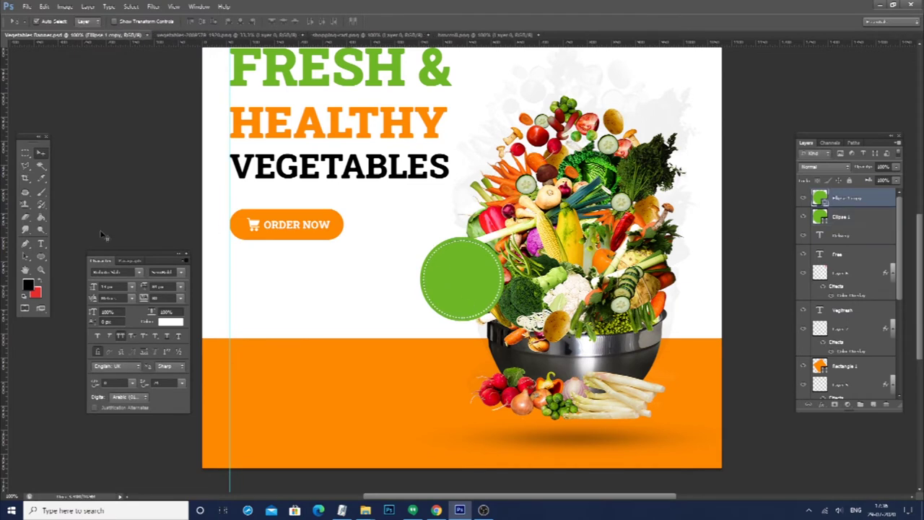
{"action": "key", "text": "u"}
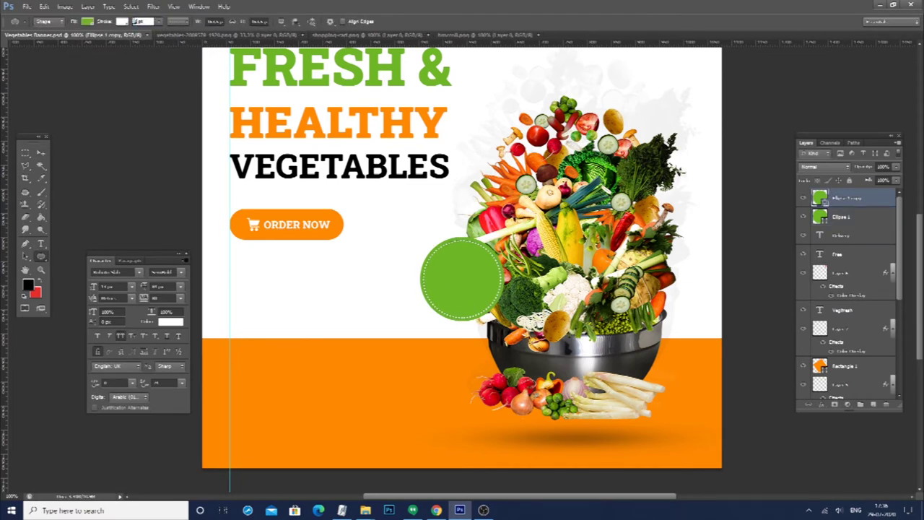
Add white UPTO text and position it in the centre of the green circle
{"action": "key", "text": "t"}
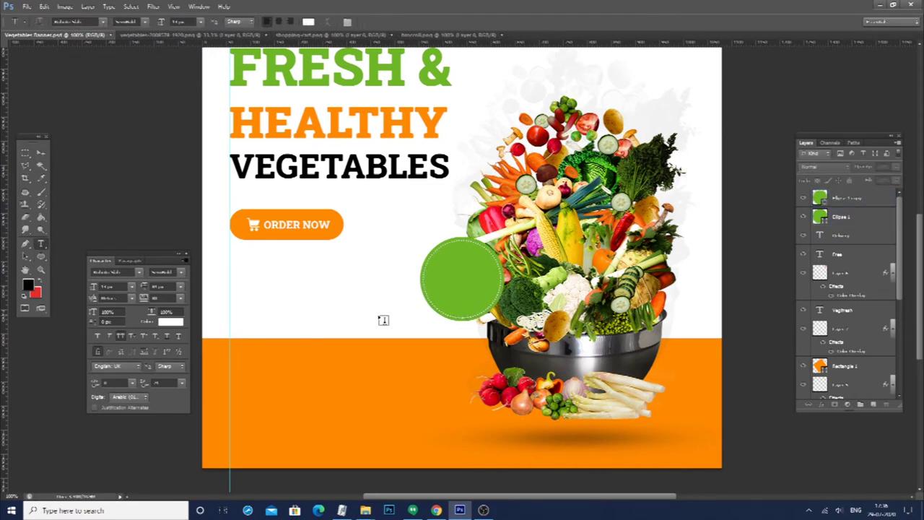
{"action": "left_click", "coordinate": [381, 319]}
{"action": "key", "text": "Escape"}
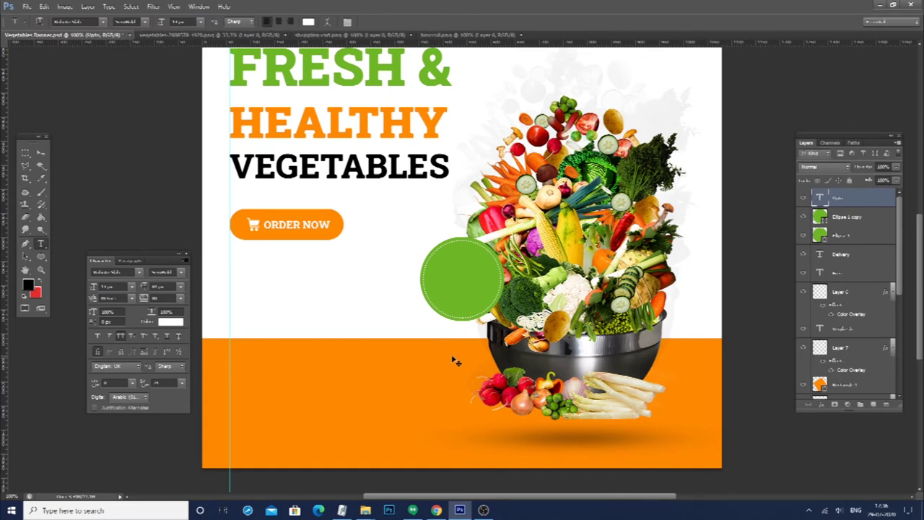
{"action": "left_click_drag", "start_coordinate": [384, 307], "coordinate": [458, 267]}
{"action": "left_click_drag", "start_coordinate": [189, 21], "coordinate": [157, 26]}
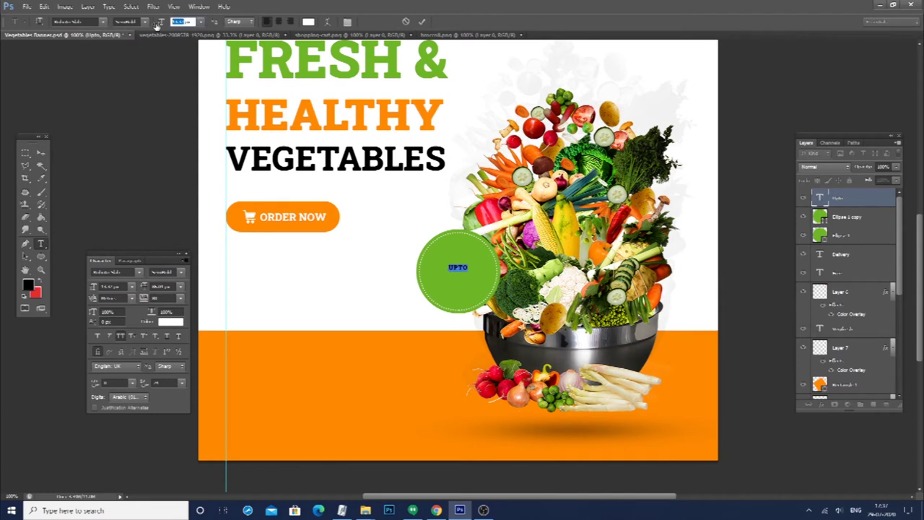
{"action": "key", "text": "ctrl+Return"}
{"action": "key", "text": "v"}
{"action": "mouse_move", "coordinate": [460, 282]}
{"action": "left_mouse_down"}
{"action": "mouse_move", "coordinate": [446, 263]}
{"action": "mouse_move", "coordinate": [453, 268]}
{"action": "left_mouse_up"}
{"action": "key", "text": "ctrl+z"}
Turn a copy of UPTO into a larger Black-weight 30 placed below it
{"action": "double_click", "coordinate": [820, 198]}
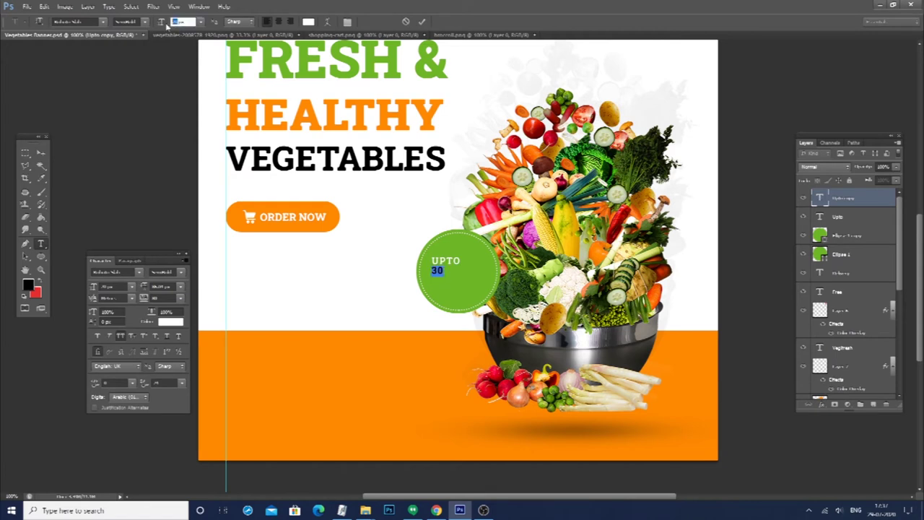
{"action": "key", "text": "Return"}
{"action": "left_click", "coordinate": [144, 22]}
{"action": "left_click", "coordinate": [137, 87]}
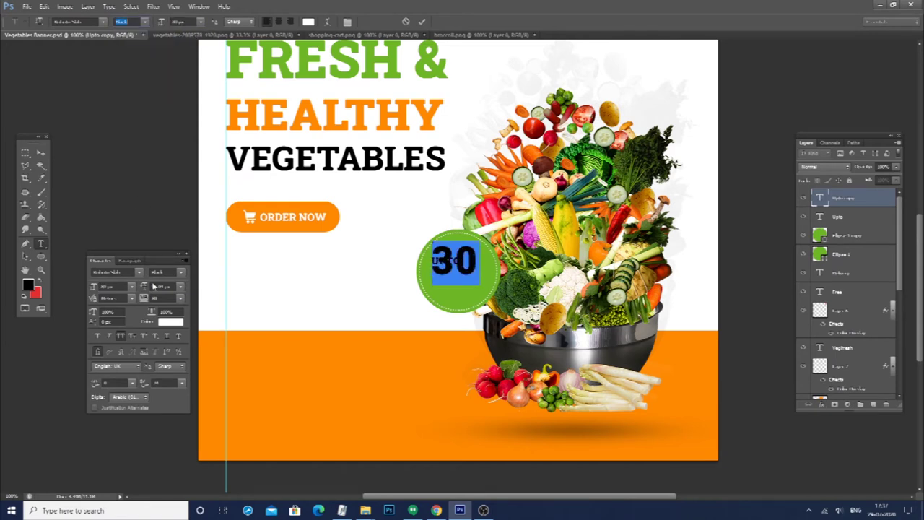
{"action": "left_click", "coordinate": [26, 152]}
{"action": "left_click_drag", "start_coordinate": [461, 264], "coordinate": [456, 280]}
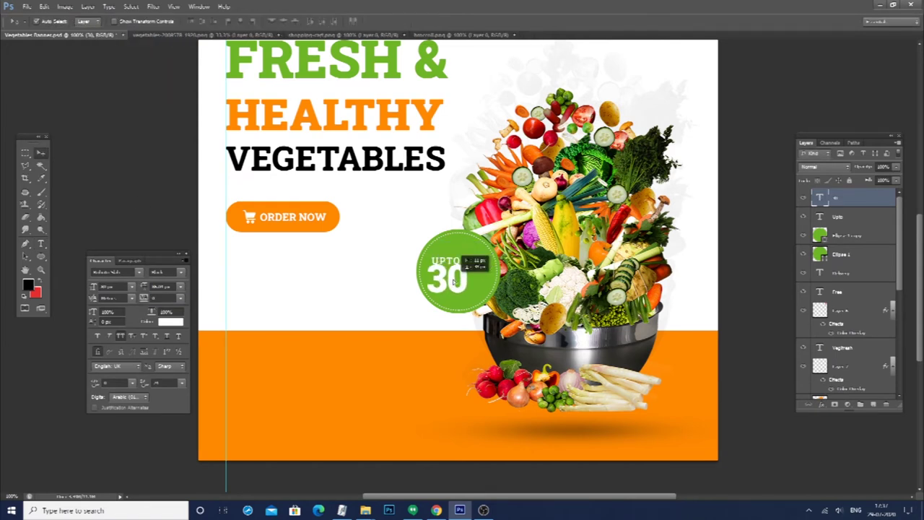
Resize the 30, then move UPTO and 30 together and merge their layers
{"action": "double_click", "coordinate": [820, 198]}
{"action": "left_click", "coordinate": [180, 21]}
{"action": "key", "text": "ctrl+Return"}
{"action": "key", "text": "v"}
{"action": "left_click", "coordinate": [437, 267], "text": "shift"}
{"action": "left_click_drag", "start_coordinate": [436, 280], "coordinate": [441, 275]}
{"action": "key", "text": "Up"}
{"action": "key", "text": "Up"}
{"action": "key", "text": "Left"}
{"action": "key", "text": "Left"}
{"action": "key", "text": "ctrl+e"}
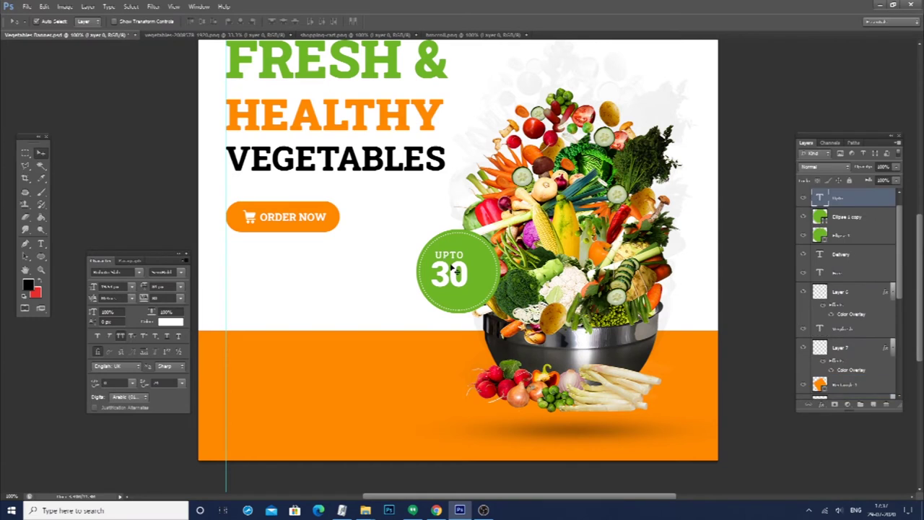
Duplicate the text into a % sign placed right beside the 30
{"action": "left_click_drag", "start_coordinate": [449, 257], "coordinate": [482, 269], "text": "alt"}
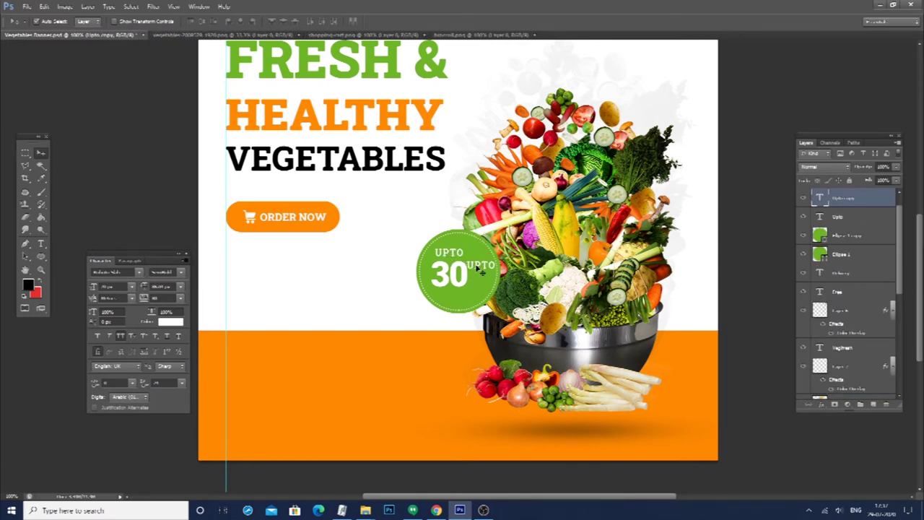
{"action": "double_click", "coordinate": [820, 198]}
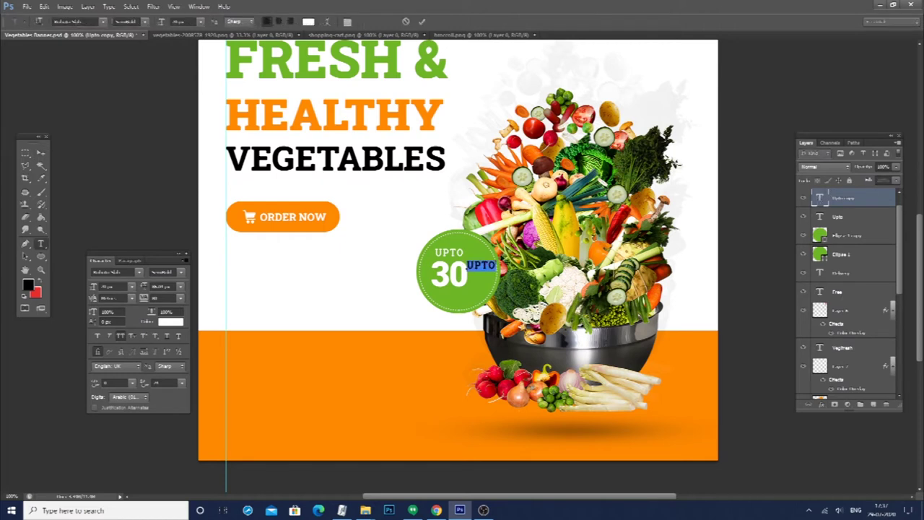
{"action": "type", "text": "%"}
{"action": "key", "text": "ctrl+Return"}
{"action": "key", "text": "v"}
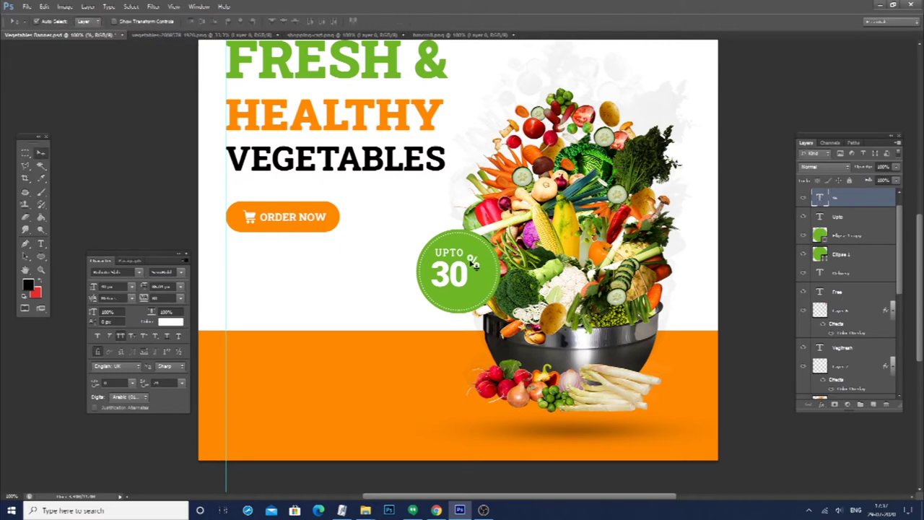
{"action": "left_click_drag", "start_coordinate": [460, 259], "coordinate": [488, 287]}
Add OFF to the right of 30%, keeping UPTO above it
{"action": "key", "text": "super"}
{"action": "type", "text": "cont"}
{"action": "key", "text": "Escape"}
{"action": "mouse_move", "coordinate": [488, 286]}
{"action": "left_mouse_down"}
{"action": "mouse_move", "coordinate": [483, 245]}
{"action": "mouse_move", "coordinate": [453, 254]}
{"action": "mouse_move", "coordinate": [485, 284]}
{"action": "left_mouse_up"}
{"action": "double_click", "coordinate": [819, 217]}
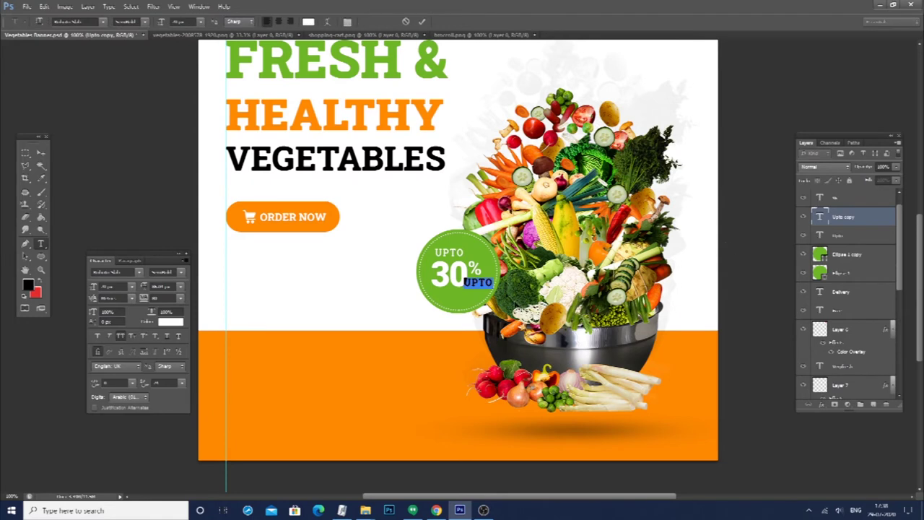
{"action": "key", "text": "ctrl+Return"}
{"action": "key", "text": "v"}
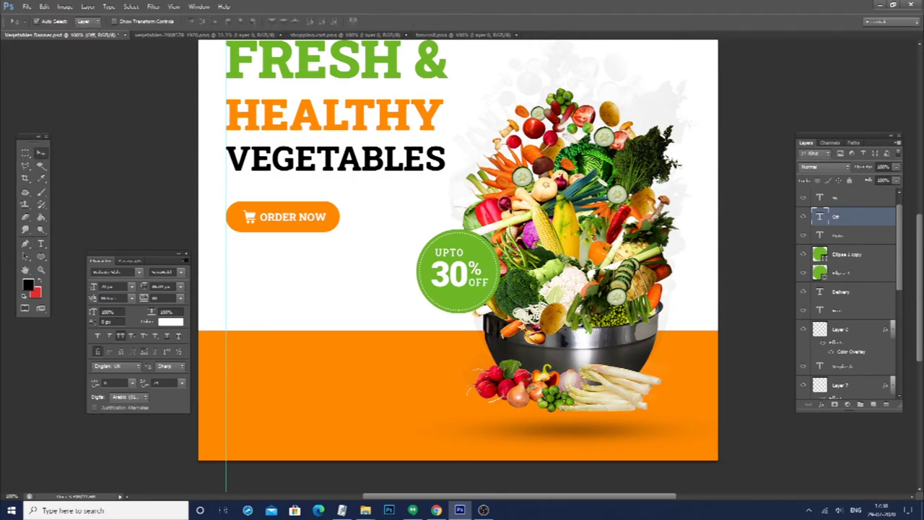
{"action": "left_click", "coordinate": [820, 199]}
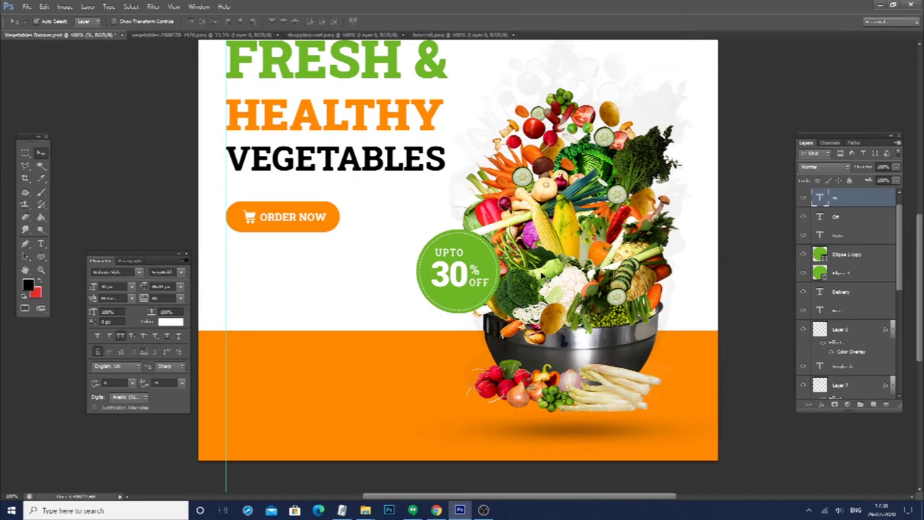
Select the badge text layers and Free Transform the 30% badge
{"action": "left_click", "coordinate": [478, 281], "text": "shift"}
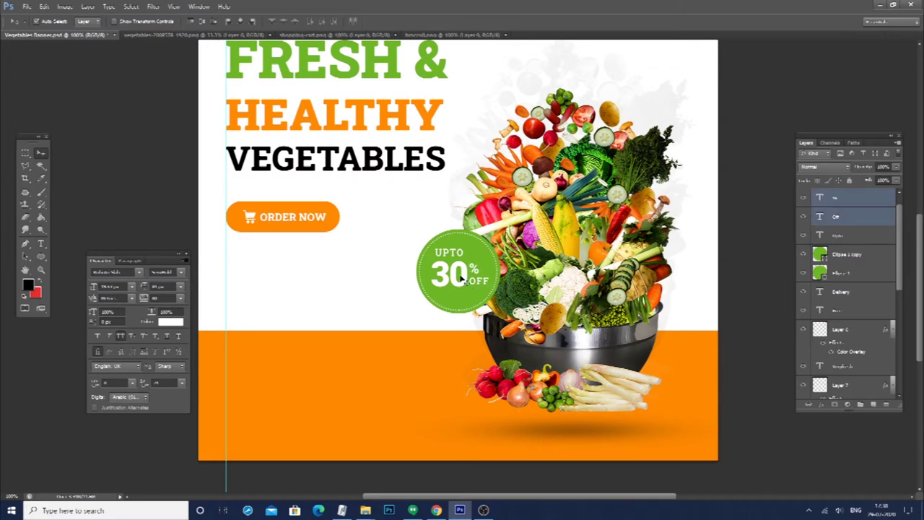
{"action": "left_click", "coordinate": [462, 279], "text": "shift"}
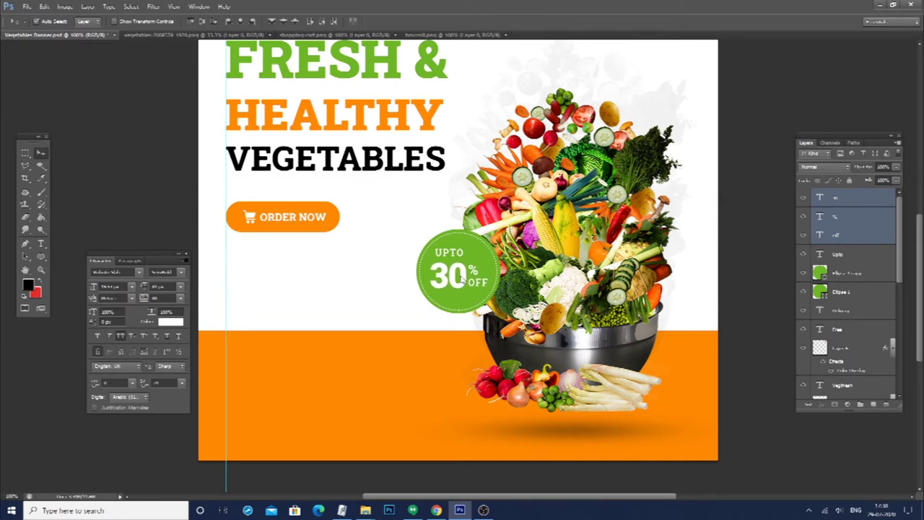
{"action": "left_click", "coordinate": [452, 254]}
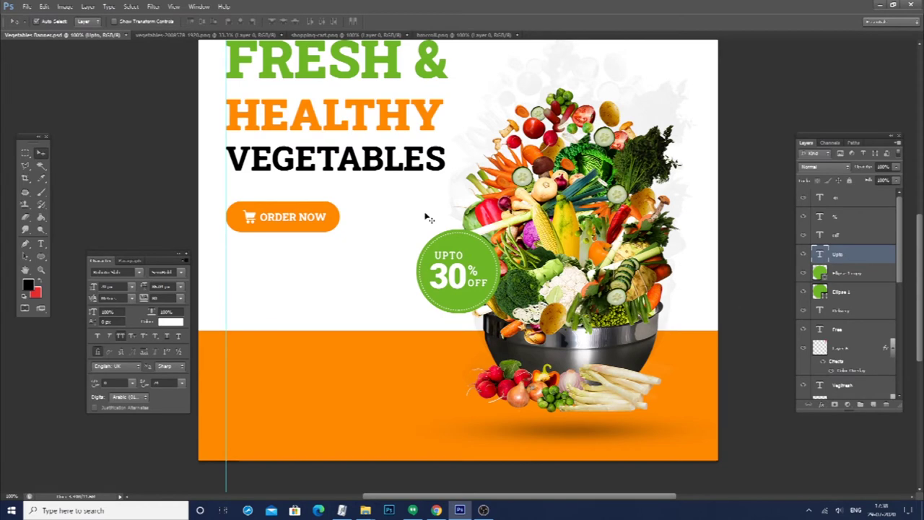
{"action": "left_click", "coordinate": [340, 281]}
{"action": "scroll", "coordinate": [340, 282], "scroll_direction": "down", "scroll_amount": 2}
{"action": "scroll", "coordinate": [361, 299], "scroll_direction": "up", "scroll_amount": 3}
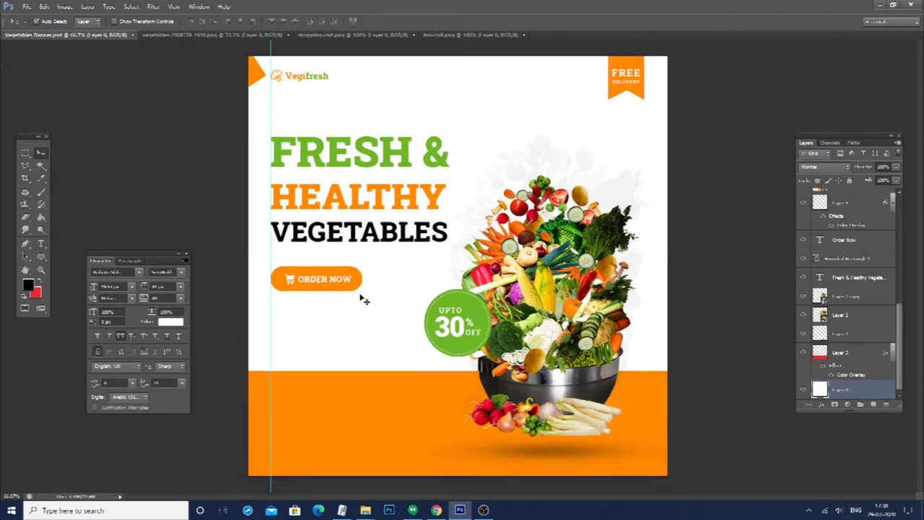
{"action": "scroll", "coordinate": [538, 272], "scroll_direction": "down", "scroll_amount": 1}
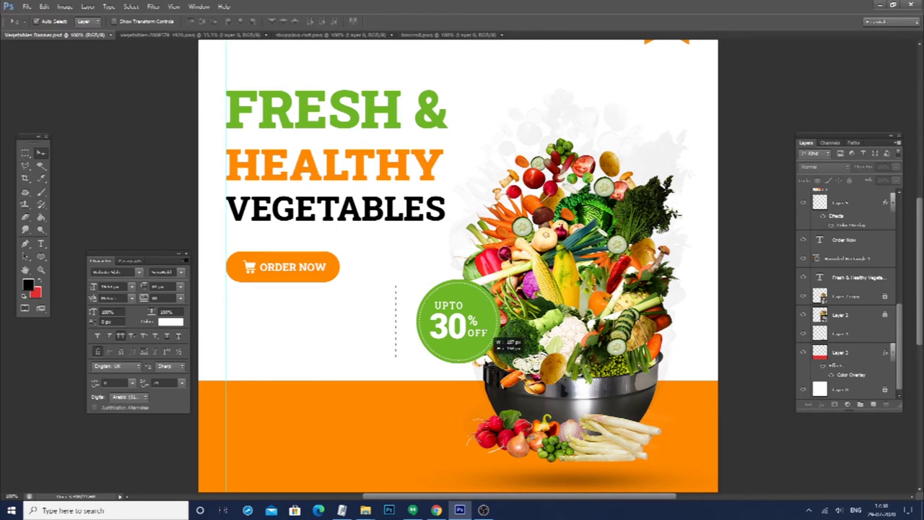
{"action": "key", "text": "ctrl+t"}
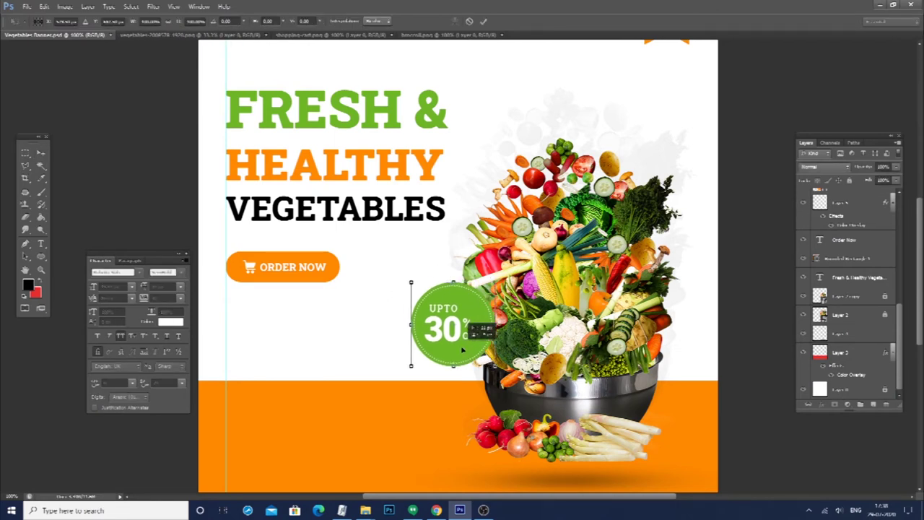
{"action": "key", "text": "Return"}
{"action": "scroll", "coordinate": [567, 361], "scroll_direction": "down", "scroll_amount": 2}
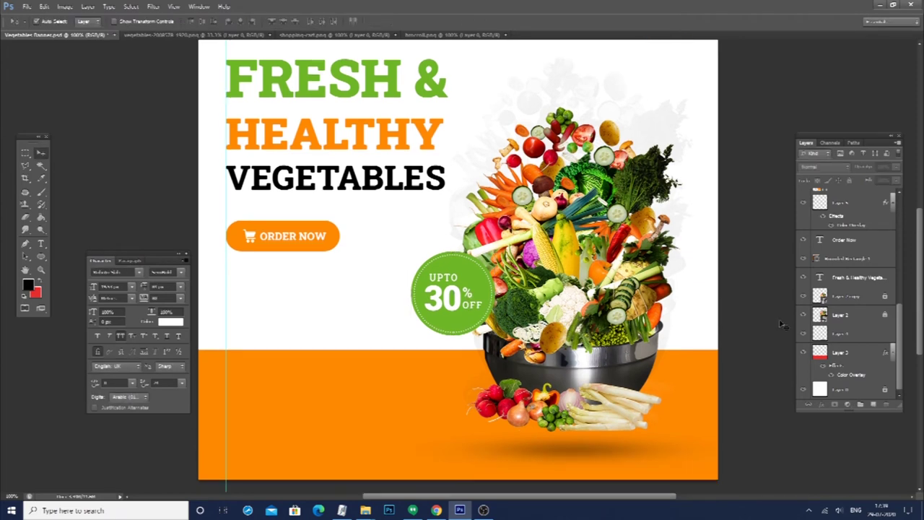
Nudge the vegetable bowl up, then the bowl and orange band down
{"action": "left_click", "coordinate": [847, 335], "text": "shift"}
{"action": "key", "text": "Up"}
{"action": "key", "text": "Up"}
{"action": "key", "text": "Up"}
{"action": "key", "text": "Up"}
{"action": "key", "text": "Up"}
{"action": "key", "text": "Up"}
{"action": "key", "text": "alt+shift+bracketleft"}
{"action": "key", "text": "Down"}
{"action": "key", "text": "Down"}
{"action": "key", "text": "Down"}
{"action": "key", "text": "Down"}
{"action": "key", "text": "Down"}
{"action": "key", "text": "Down"}
Nudge all the 30% badge layers down slightly and zoom in on the badge
{"action": "scroll", "coordinate": [704, 380], "scroll_direction": "up", "scroll_amount": 1}
{"action": "scroll", "coordinate": [844, 289], "scroll_direction": "up", "scroll_amount": 3}
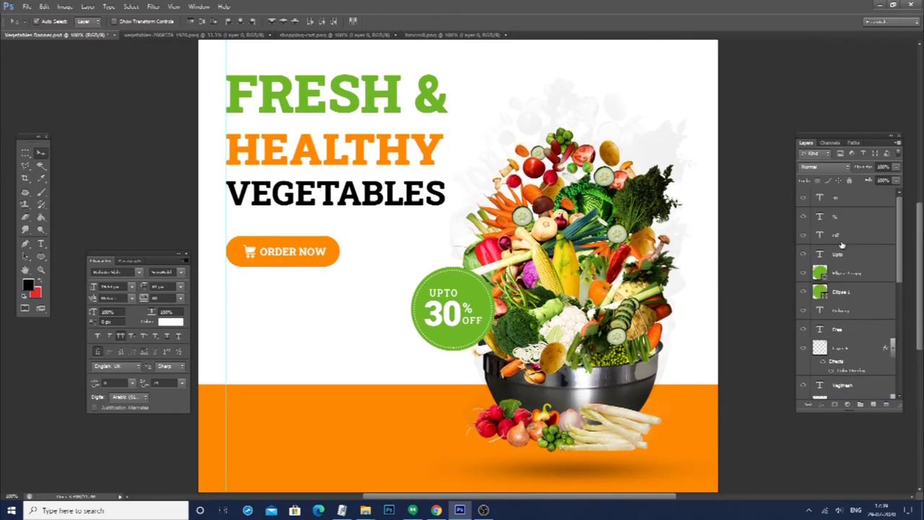
{"action": "left_click", "coordinate": [843, 292]}
{"action": "left_click", "coordinate": [844, 198], "text": "shift"}
{"action": "key", "text": "Down"}
{"action": "key", "text": "Down"}
{"action": "key", "text": "Down"}
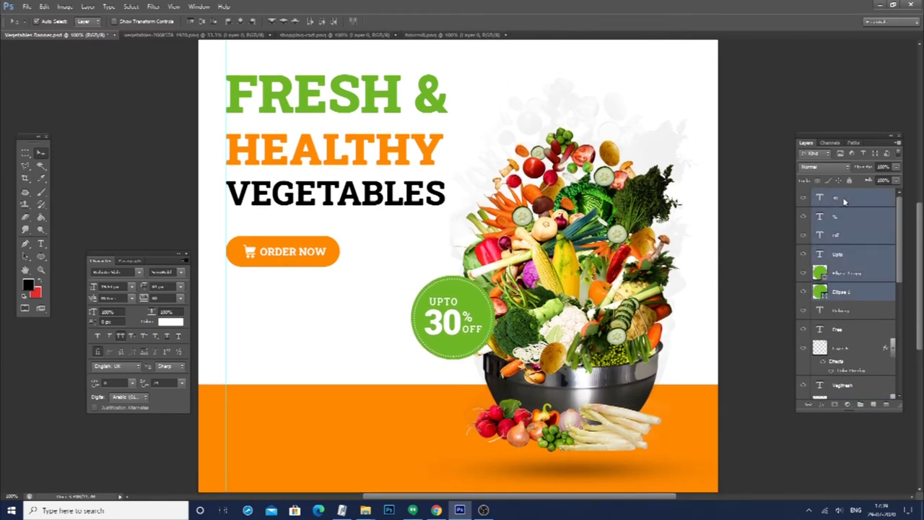
{"action": "left_click", "coordinate": [870, 296]}
{"action": "key", "text": "ctrl+plus"}
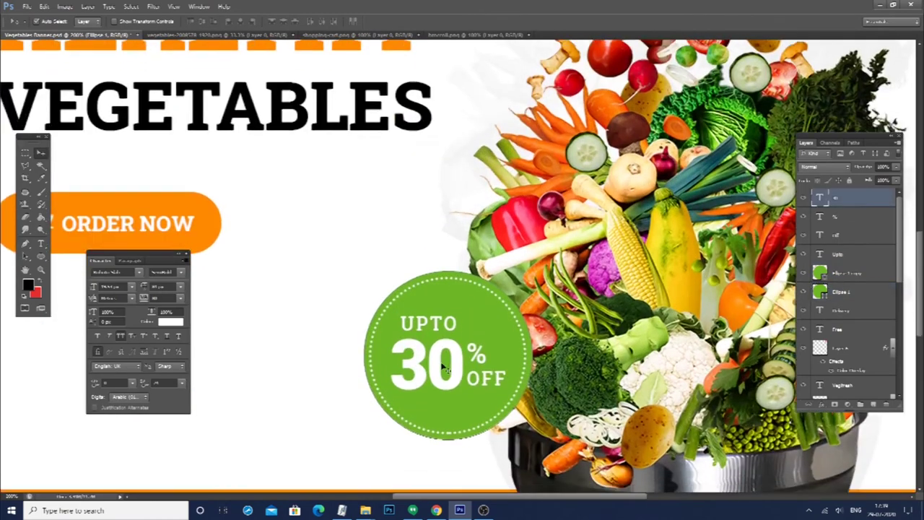
Give the 30 text a Normal-blend drop shadow in a darkened banner green
{"action": "double_click", "coordinate": [860, 205]}
{"action": "left_click", "coordinate": [704, 141]}
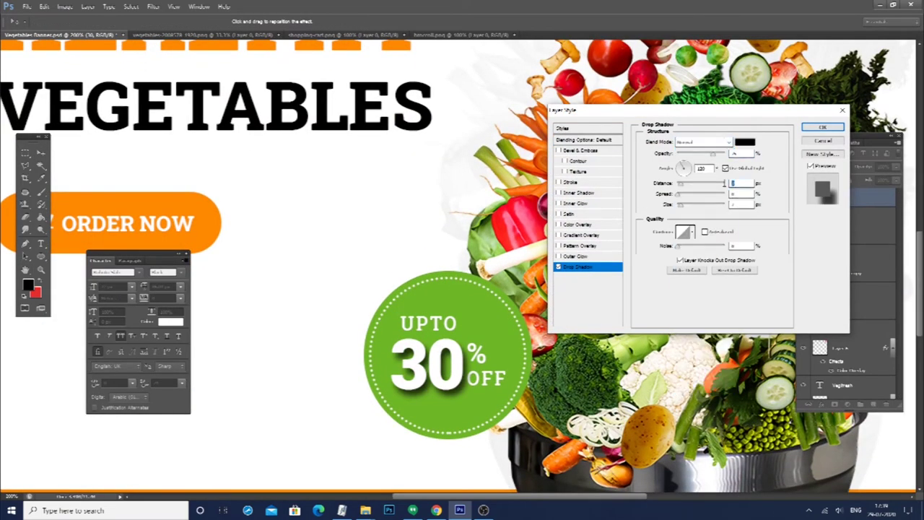
{"action": "left_click", "coordinate": [745, 142]}
{"action": "left_click", "coordinate": [512, 325]}
{"action": "left_click_drag", "start_coordinate": [672, 346], "coordinate": [722, 348]}
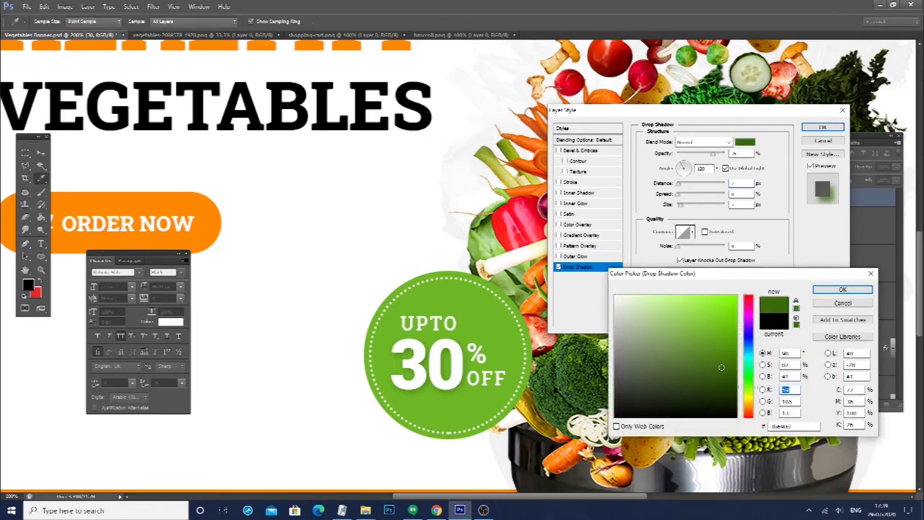
{"action": "key", "text": "Escape"}
{"action": "key", "text": "Escape"}
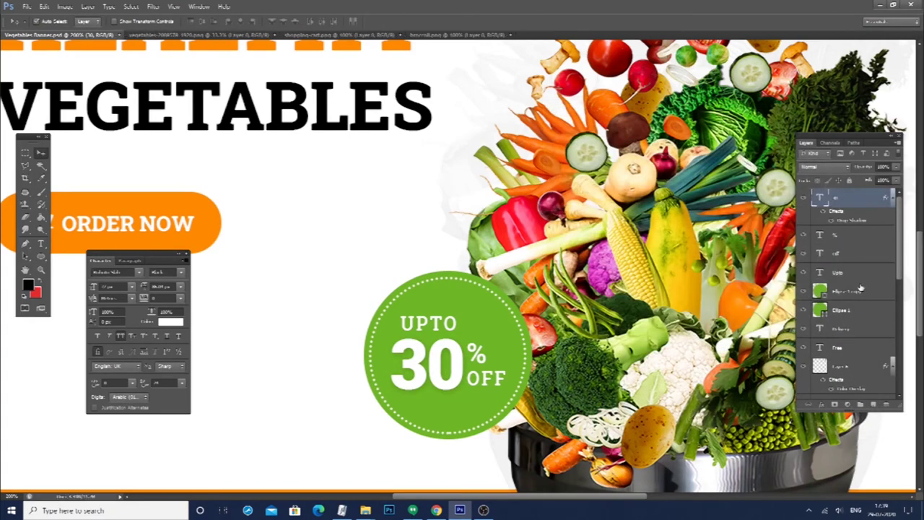
{"action": "left_click", "coordinate": [856, 310]}
Add a Normal-blend dark-green drop shadow to the badge circle, angled to fall left
{"action": "double_click", "coordinate": [857, 315]}
{"action": "left_click", "coordinate": [582, 268]}
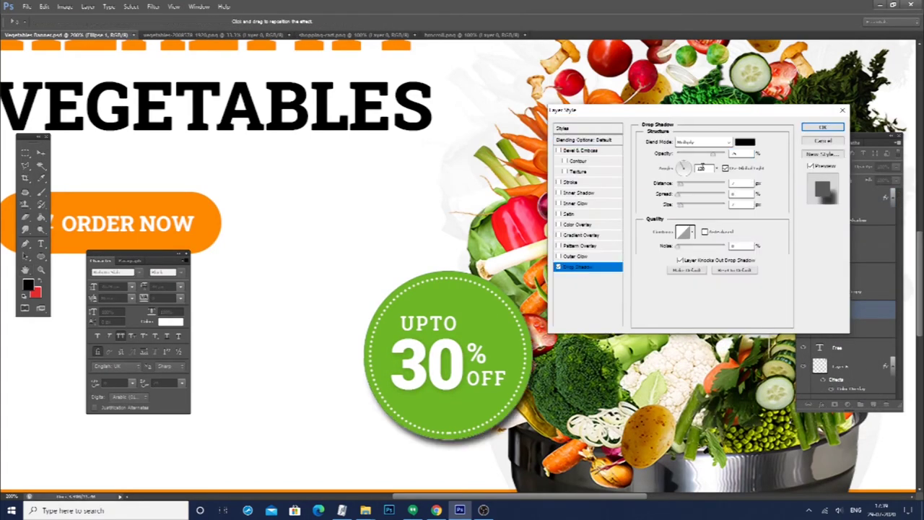
{"action": "left_click", "coordinate": [686, 167]}
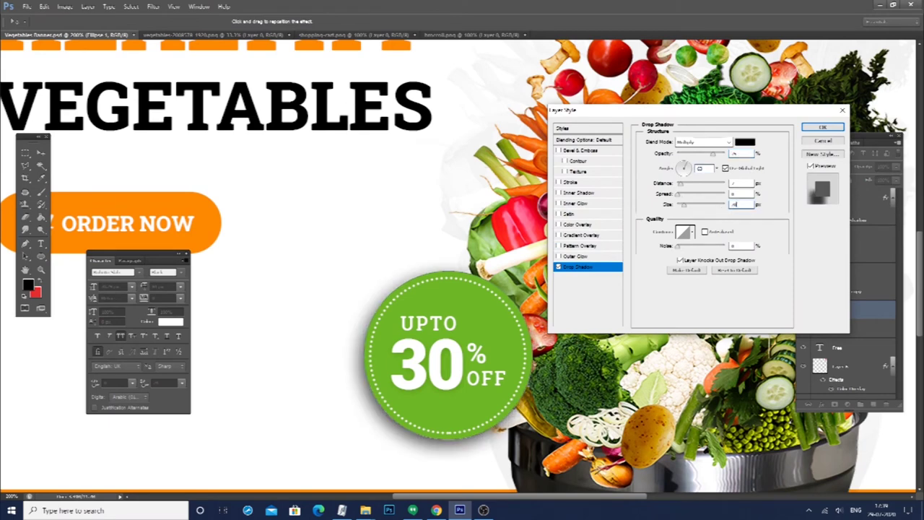
{"action": "left_click", "coordinate": [726, 142]}
{"action": "left_click", "coordinate": [693, 148]}
{"action": "left_click", "coordinate": [745, 142]}
{"action": "left_click", "coordinate": [694, 347]}
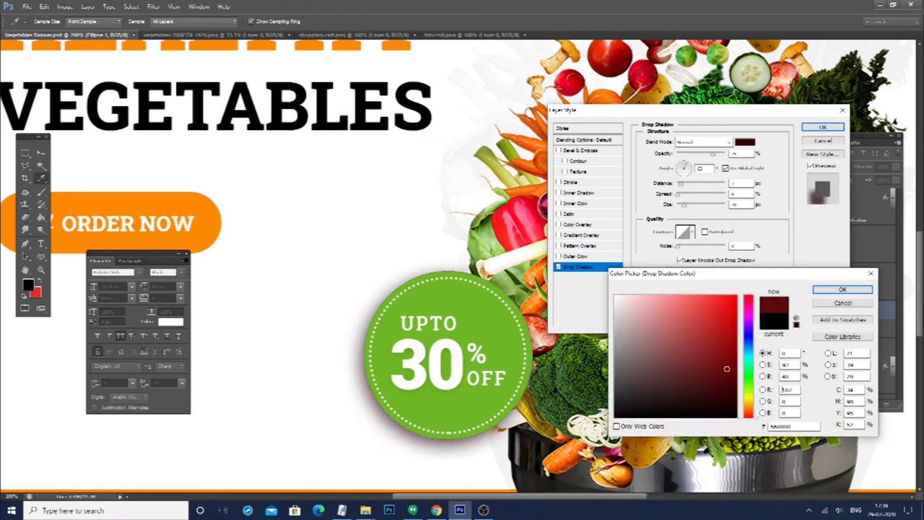
{"action": "left_click", "coordinate": [748, 386]}
{"action": "left_click", "coordinate": [734, 355]}
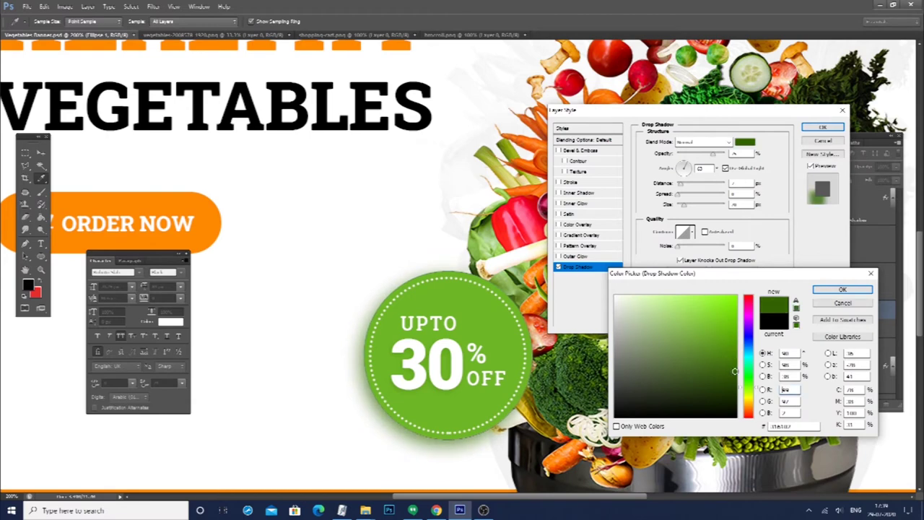
{"action": "left_click", "coordinate": [843, 290]}
{"action": "left_click", "coordinate": [822, 127]}
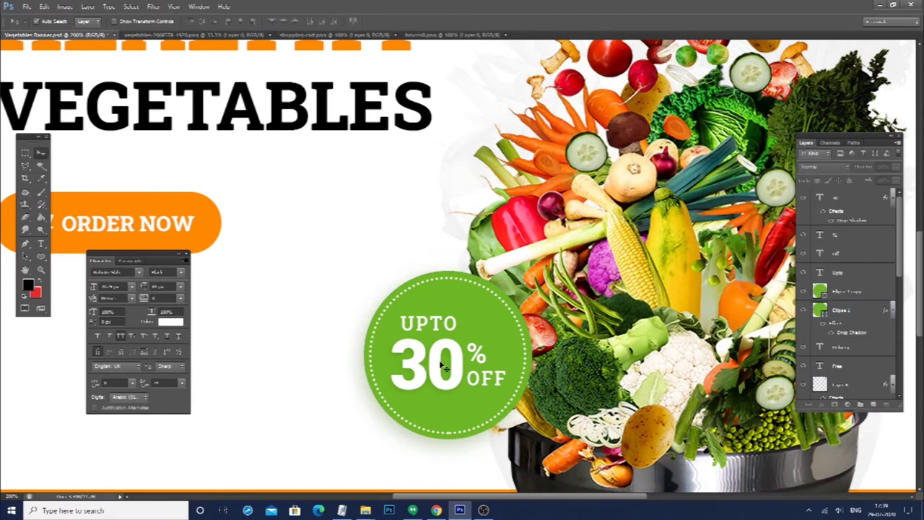
Nudge the 30% OFF text down slightly and save the banner
{"action": "key", "text": "ctrl+0"}
{"action": "left_click", "coordinate": [458, 330], "text": "shift"}
{"action": "left_click", "coordinate": [472, 313], "text": "shift"}
{"action": "left_click", "coordinate": [471, 325], "text": "shift"}
{"action": "key", "text": "Down"}
{"action": "key", "text": "Down"}
{"action": "key", "text": "Down"}
{"action": "key", "text": "Down"}
{"action": "key", "text": "ctrl+s"}
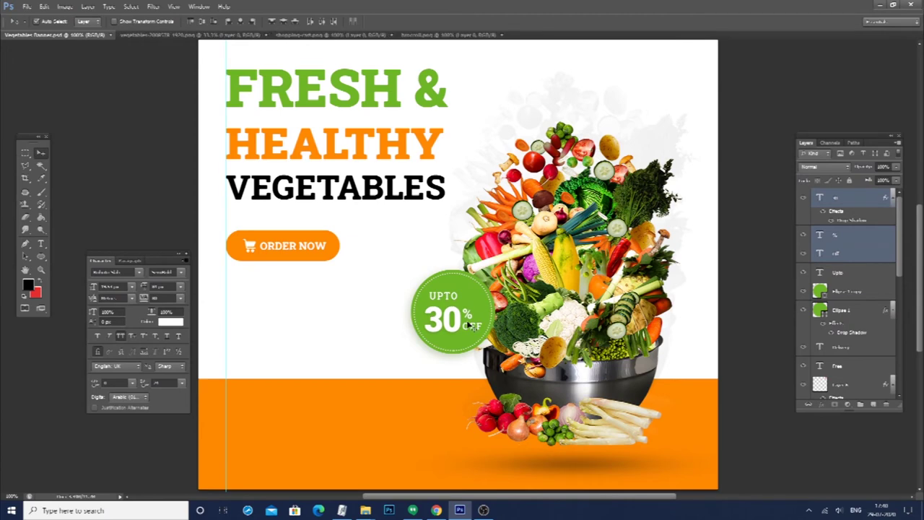
Pick a curved arrow from the Custom Shape library after trying several arrow shapes
{"action": "key", "text": "ctrl+minus"}
{"action": "key", "text": "ctrl+plus"}
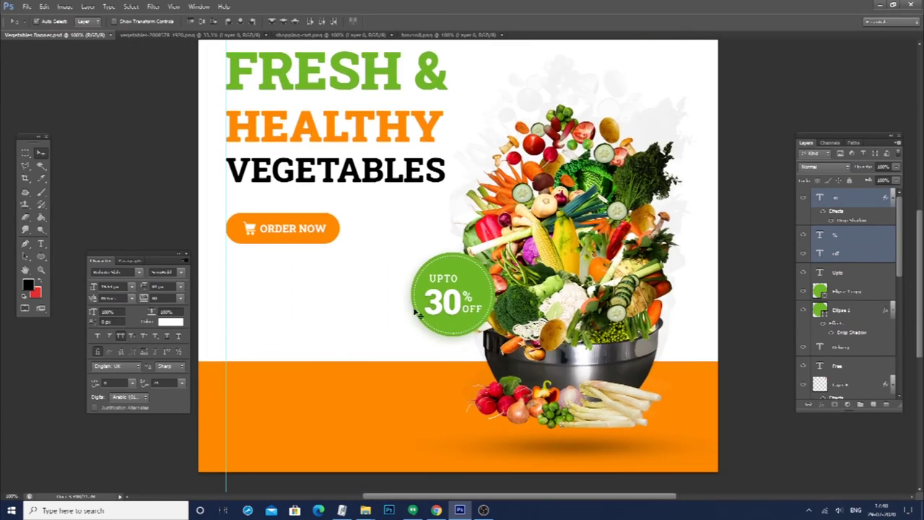
{"action": "right_click", "coordinate": [41, 258]}
{"action": "left_click", "coordinate": [80, 303]}
{"action": "left_click", "coordinate": [369, 21]}
{"action": "left_click", "coordinate": [328, 244]}
{"action": "left_click", "coordinate": [343, 180]}
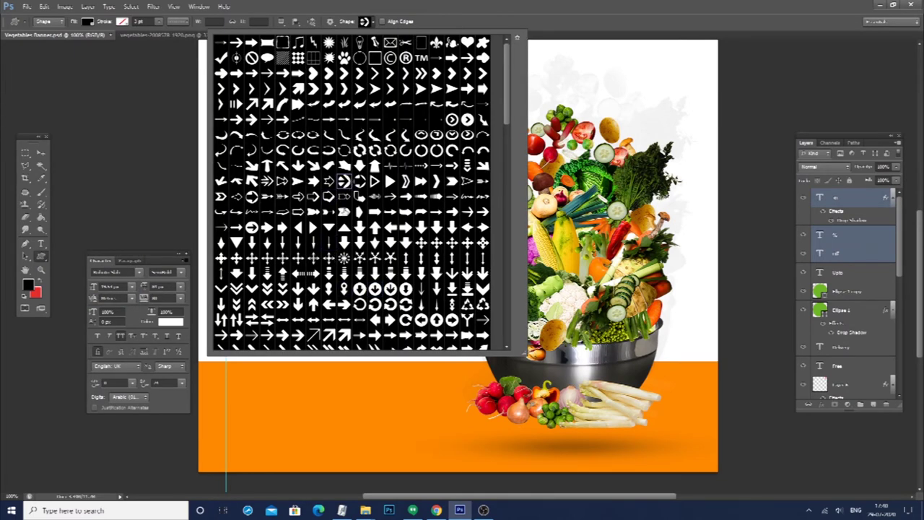
{"action": "left_click", "coordinate": [267, 150]}
{"action": "left_click", "coordinate": [407, 167]}
{"action": "mouse_move", "coordinate": [508, 123]}
{"action": "left_mouse_down"}
{"action": "mouse_move", "coordinate": [507, 148]}
{"action": "mouse_move", "coordinate": [508, 94]}
{"action": "left_mouse_up"}
{"action": "left_click", "coordinate": [418, 215]}
{"action": "left_click", "coordinate": [282, 196]}
{"action": "left_click", "coordinate": [344, 137]}
{"action": "left_click", "coordinate": [313, 105]}
{"action": "left_click", "coordinate": [372, 23]}
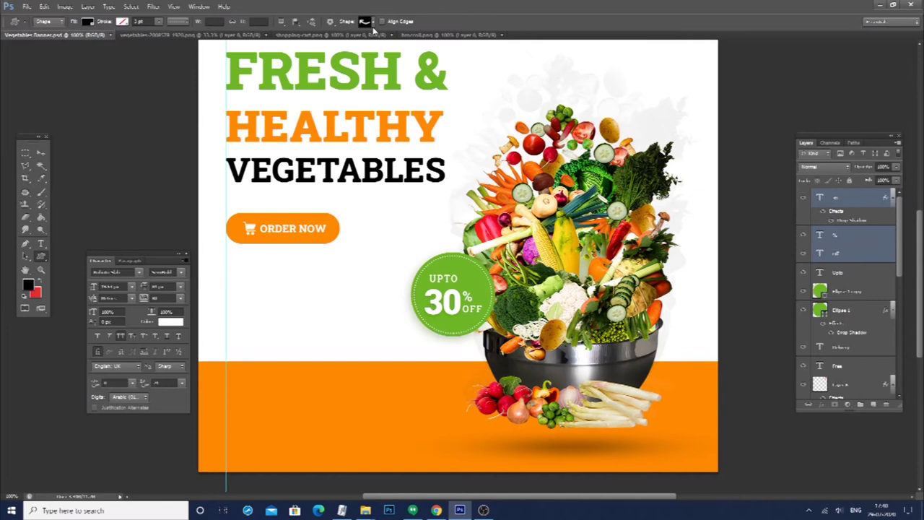
Draw the arrow left of the badge, rotate it toward ORDER NOW, and fill it green
{"action": "left_click_drag", "start_coordinate": [354, 258], "coordinate": [404, 280]}
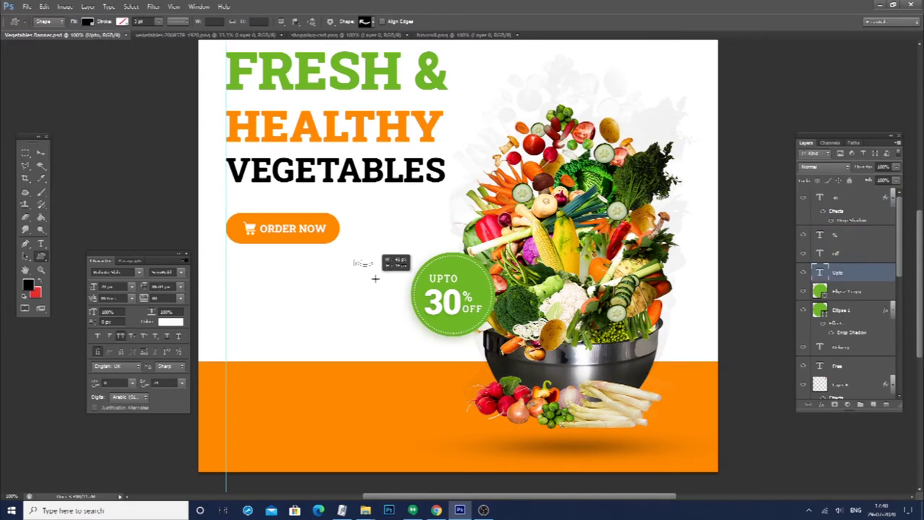
{"action": "key", "text": "ctrl+t"}
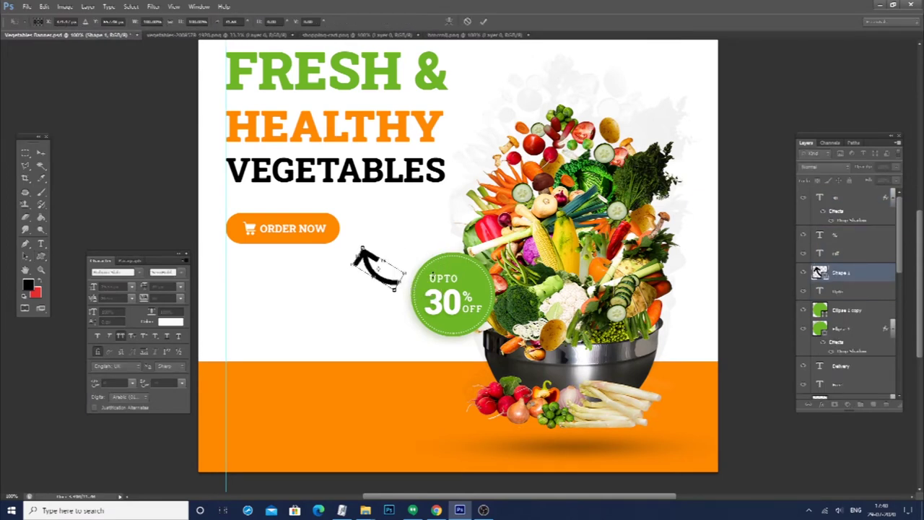
{"action": "key", "text": "Return"}
{"action": "key", "text": "v"}
{"action": "left_click_drag", "start_coordinate": [384, 278], "coordinate": [372, 292]}
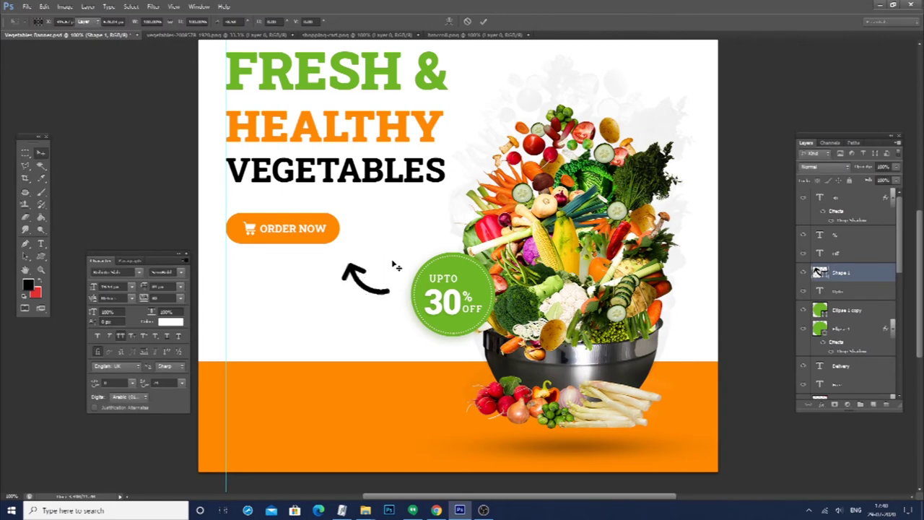
{"action": "double_click", "coordinate": [820, 272]}
{"action": "key", "text": "Return"}
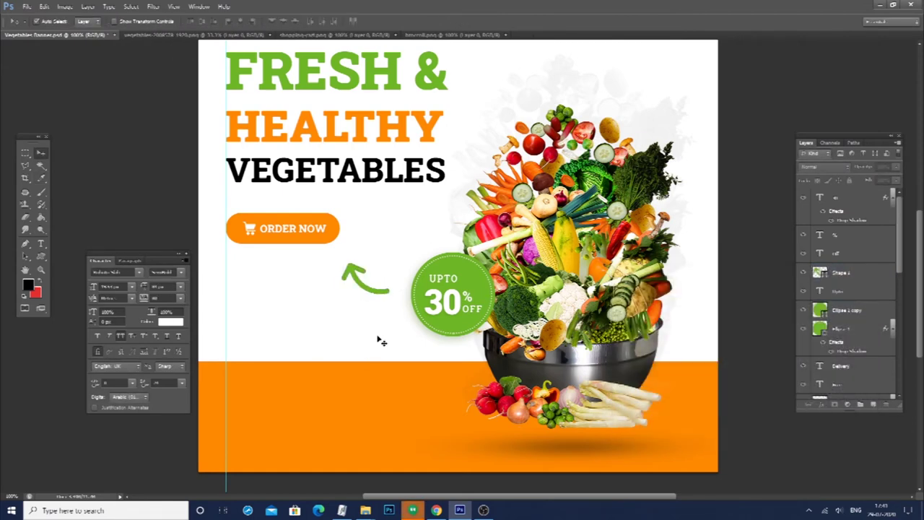
{"action": "key", "text": "ctrl+minus"}
{"action": "key", "text": "ctrl+minus"}
{"action": "key", "text": "ctrl+plus"}
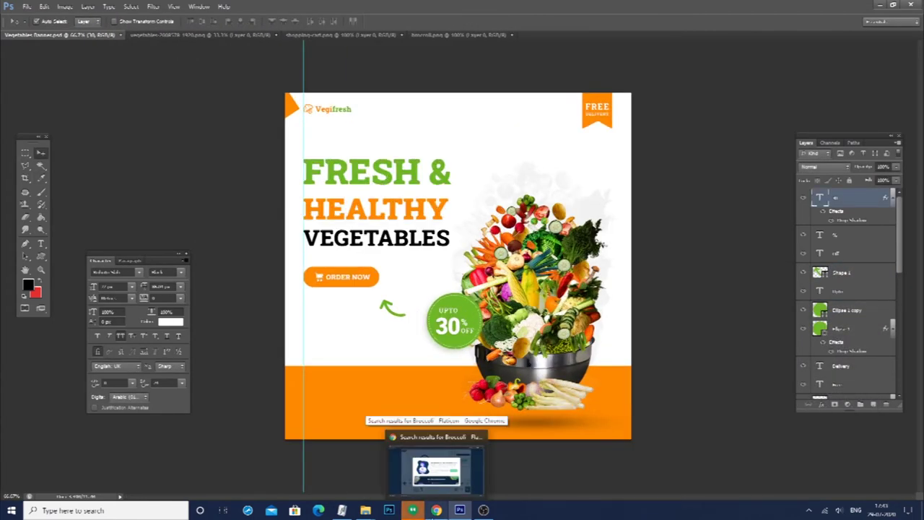
Nudge the 30% badge left and down, slightly enlarge it, and shift the green arrow beside it
{"action": "left_click", "coordinate": [408, 209]}
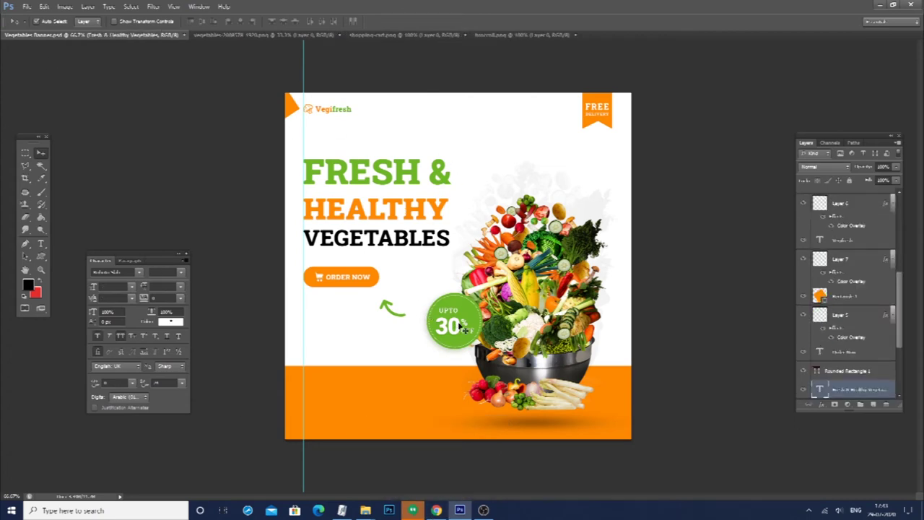
{"action": "left_click_drag", "start_coordinate": [396, 320], "coordinate": [401, 317]}
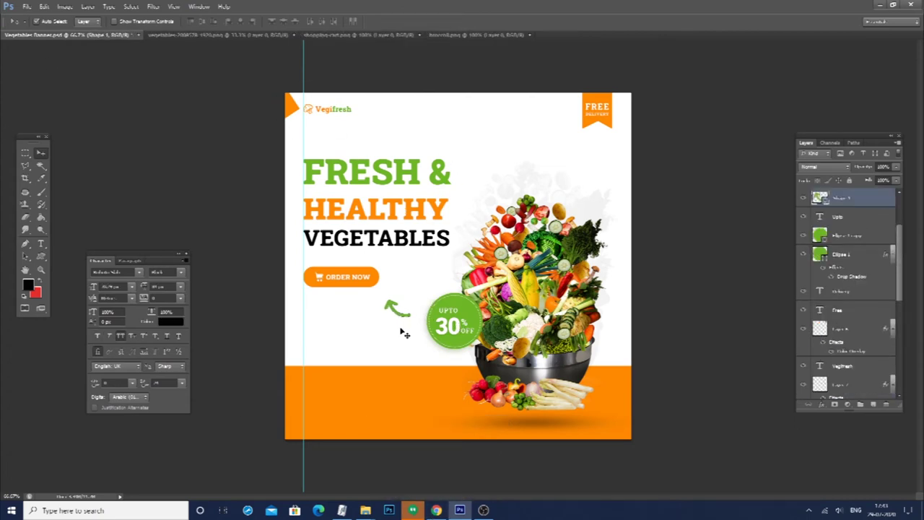
{"action": "left_click", "coordinate": [463, 278], "text": "shift"}
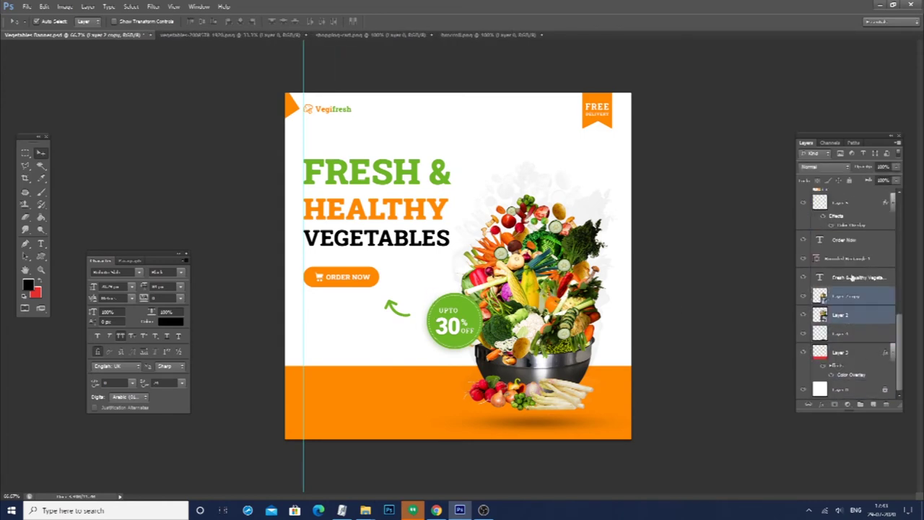
{"action": "left_click", "coordinate": [451, 321], "text": "shift"}
{"action": "left_click", "coordinate": [471, 343], "text": "shift"}
{"action": "key", "text": "Down"}
{"action": "key", "text": "Down"}
{"action": "key", "text": "Down"}
{"action": "key", "text": "Left"}
{"action": "key", "text": "Left"}
{"action": "key", "text": "Left"}
{"action": "key", "text": "ctrl+t"}
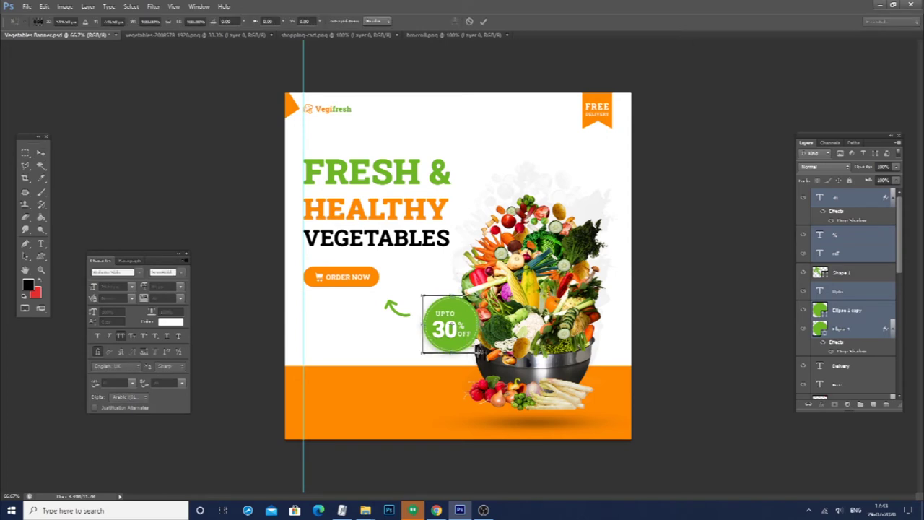
{"action": "key", "text": "Return"}
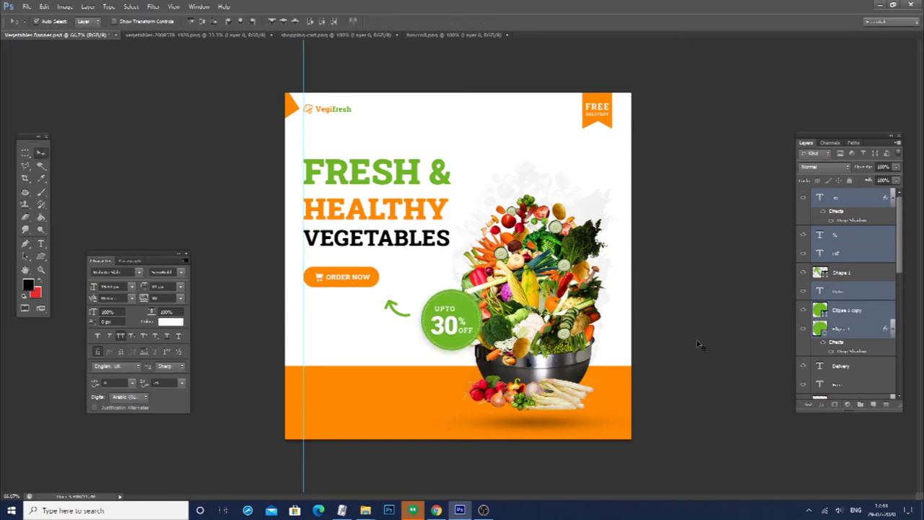
{"action": "left_click_drag", "start_coordinate": [397, 309], "coordinate": [390, 307]}
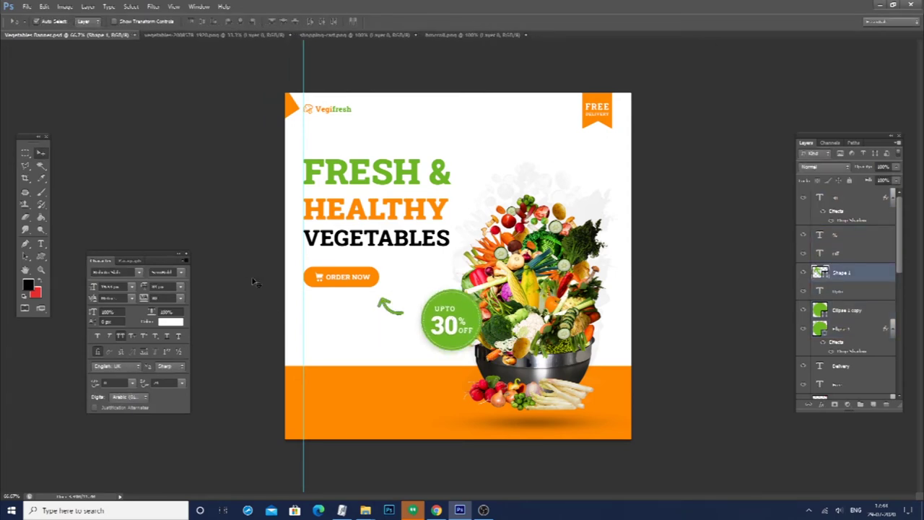
{"action": "left_click", "coordinate": [378, 380]}
Paint a rough white brush edge across the orange band's top, then marquee-select and nudge that edge
{"action": "key", "text": "b"}
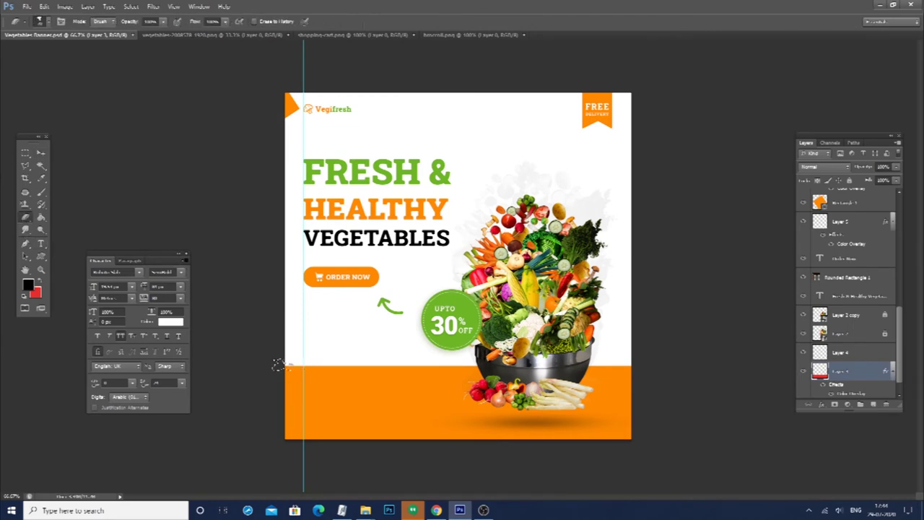
{"action": "left_click_drag", "start_coordinate": [278, 365], "coordinate": [695, 367]}
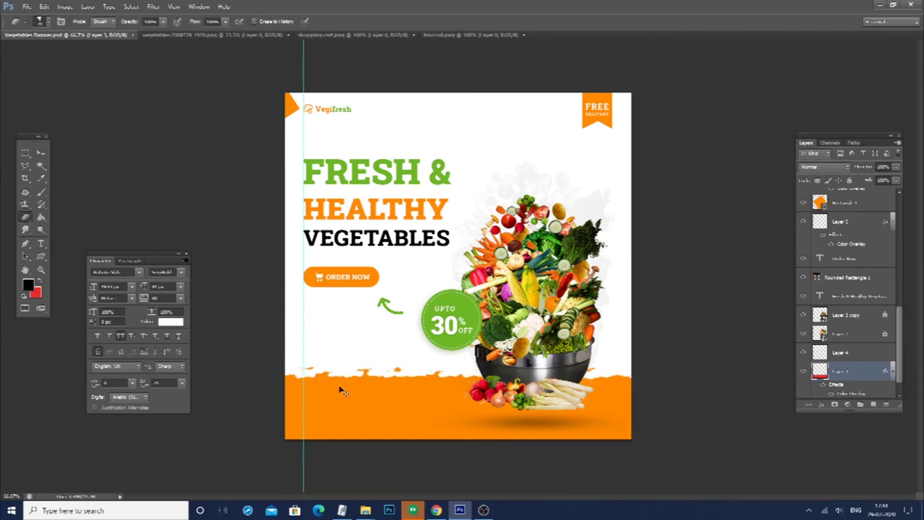
{"action": "key", "text": "ctrl+z"}
{"action": "key", "text": "ctrl+z"}
{"action": "key", "text": "ctrl+z"}
{"action": "left_click_drag", "start_coordinate": [273, 361], "coordinate": [759, 348]}
{"action": "left_click", "coordinate": [28, 154]}
{"action": "left_click_drag", "start_coordinate": [275, 339], "coordinate": [373, 369]}
{"action": "key", "text": "v"}
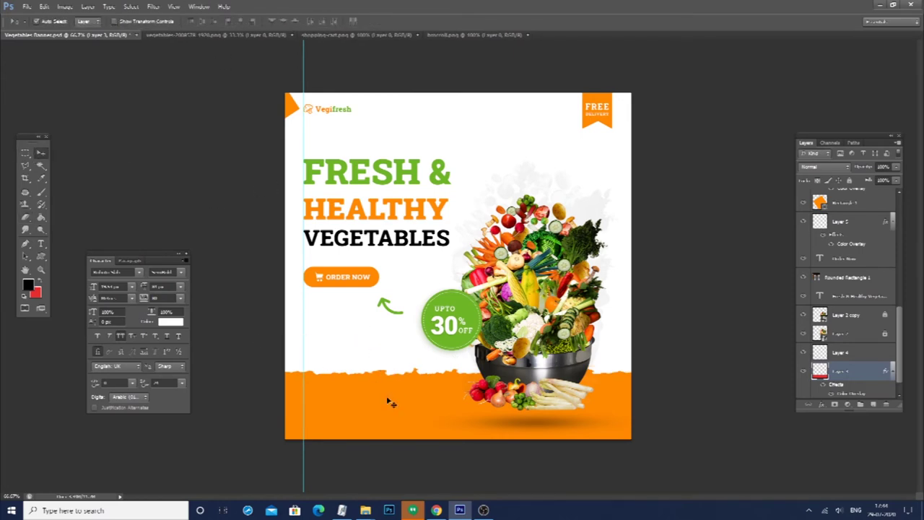
{"action": "key", "text": "Up"}
{"action": "key", "text": "Up"}
{"action": "key", "text": "Up"}
{"action": "key", "text": "Up"}
{"action": "key", "text": "Up"}
{"action": "key", "text": "Up"}
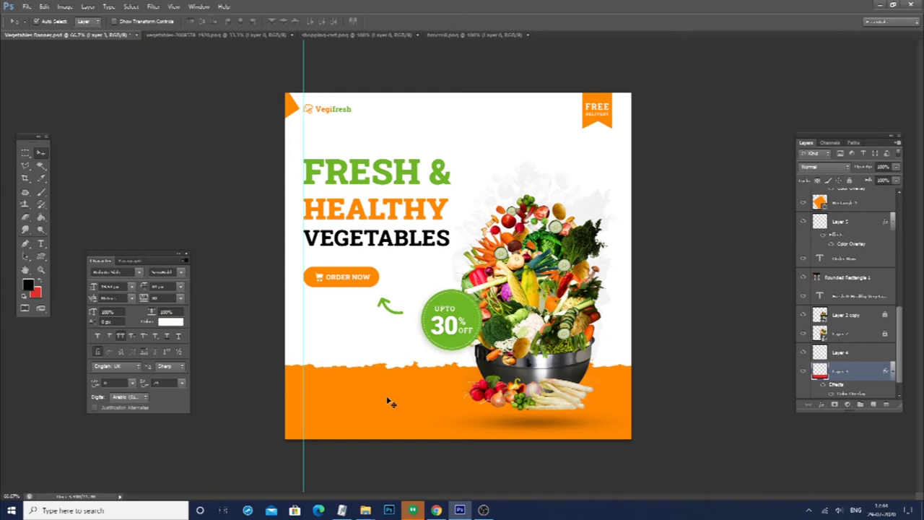
{"action": "key", "text": "Down"}
{"action": "key", "text": "Down"}
{"action": "key", "text": "Down"}
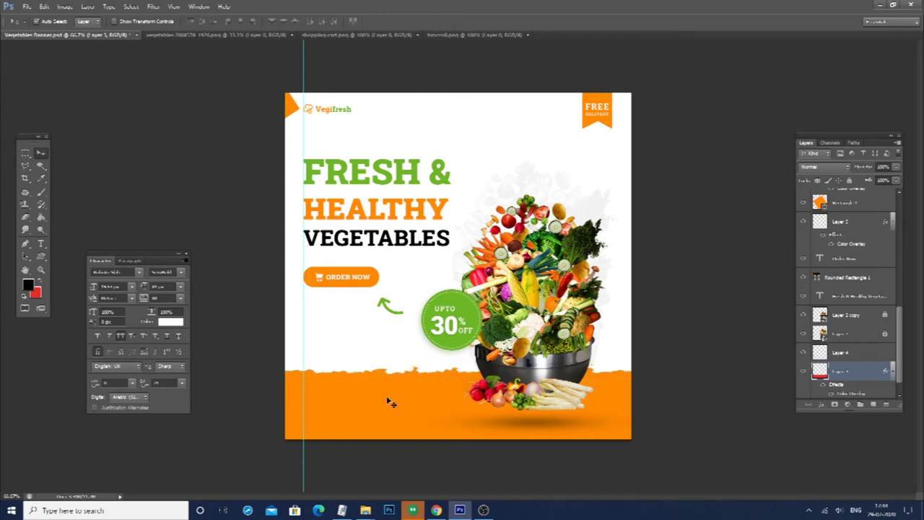
{"action": "left_click", "coordinate": [568, 388]}
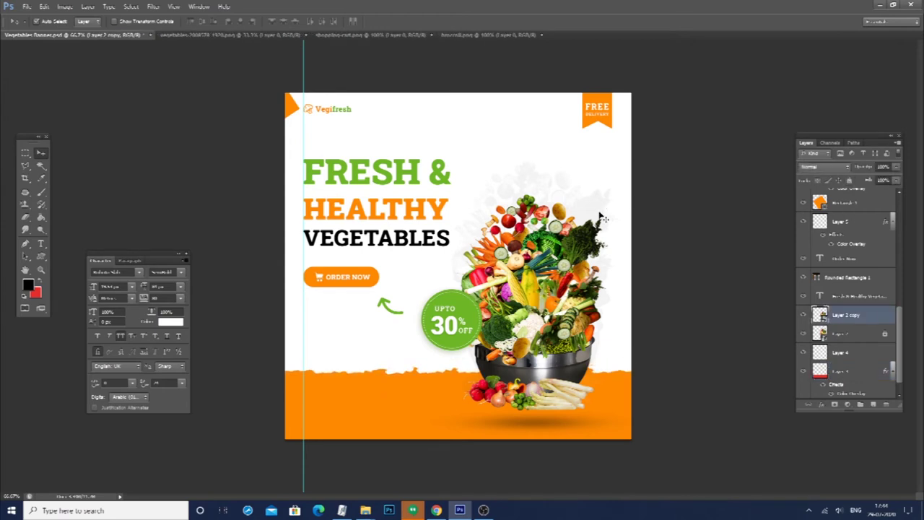
Stretch the vegetable bowl image taller toward the top with Free Transform
{"action": "key", "text": "ctrl+t"}
{"action": "left_click_drag", "start_coordinate": [607, 194], "coordinate": [610, 177]}
{"action": "key", "text": "Return"}
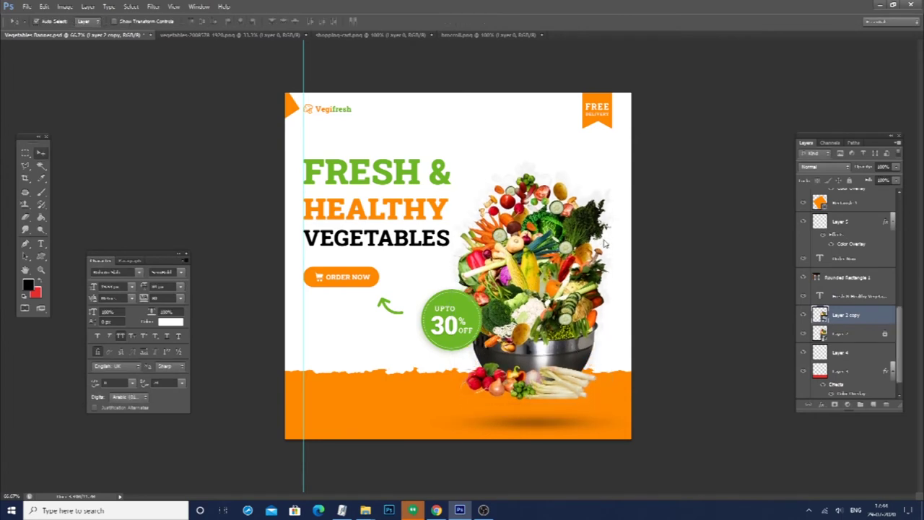
{"action": "key", "text": "ctrl+z"}
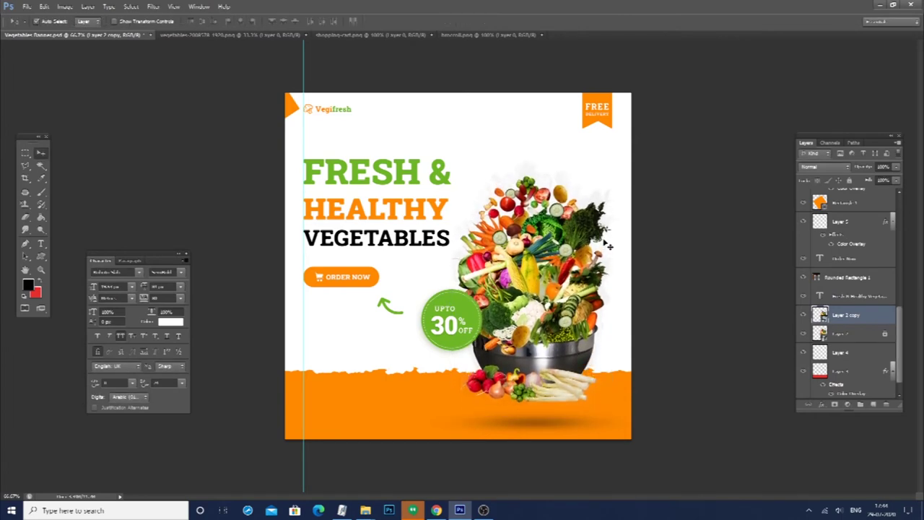
{"action": "key", "text": "ctrl+z"}
{"action": "key", "text": "ctrl+z"}
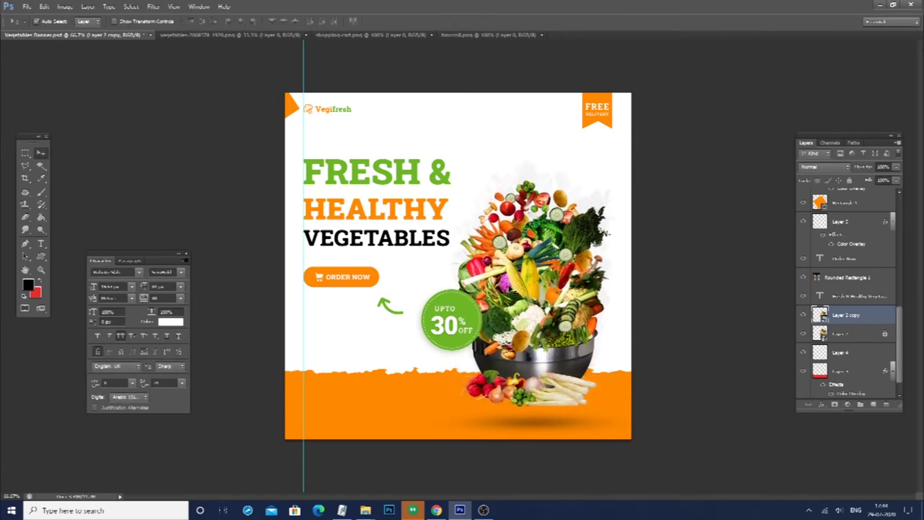
Select all the 30% badge layers and nudge the badge up into place
{"action": "left_click", "coordinate": [462, 311]}
{"action": "left_click", "coordinate": [846, 198], "text": "shift"}
{"action": "key", "text": "shift+Up"}
{"action": "key", "text": "shift+Up"}
{"action": "key", "text": "shift+Down"}
{"action": "key", "text": "shift+Down"}
{"action": "left_click", "coordinate": [375, 202]}
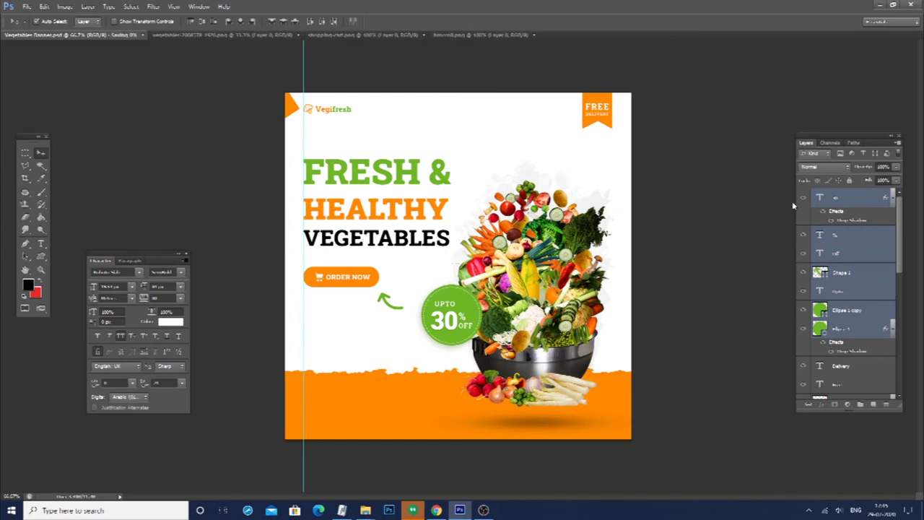
Adjust the line spacing of the FRESH & HEALTHY VEGETABLES headline
{"action": "double_click", "coordinate": [820, 390]}
{"action": "left_click", "coordinate": [159, 286]}
{"action": "key", "text": "ctrl+Return"}
{"action": "key", "text": "v"}
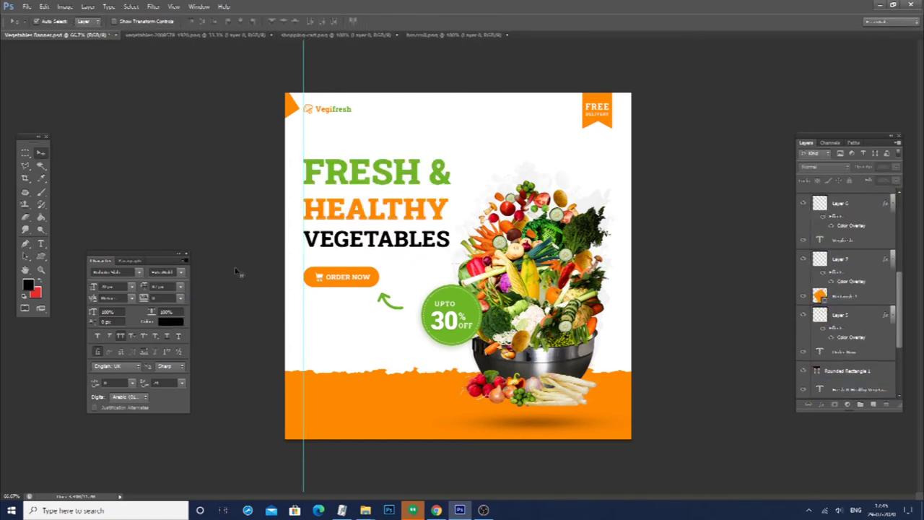
Zoom to 100% and change the font size of the Vegifresh brand name
{"action": "key", "text": "ctrl+plus"}
{"action": "left_click", "coordinate": [867, 240]}
{"action": "double_click", "coordinate": [820, 241]}
{"action": "left_click", "coordinate": [182, 21]}
{"action": "key", "text": "ctrl+Return"}
{"action": "key", "text": "v"}
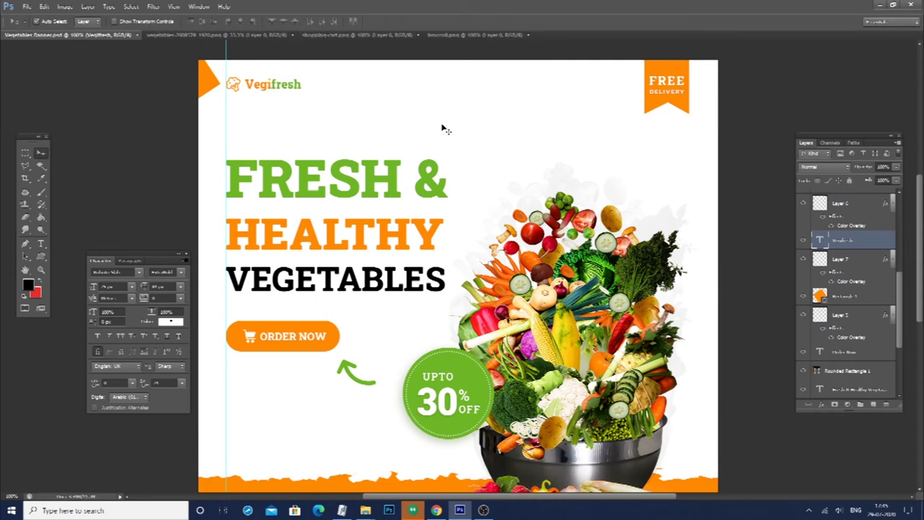
Scroll the canvas and reopen the headline text to check its settings
{"action": "scroll", "coordinate": [439, 312], "scroll_direction": "down", "scroll_amount": 2}
{"action": "scroll", "coordinate": [440, 312], "scroll_direction": "down", "scroll_amount": 5}
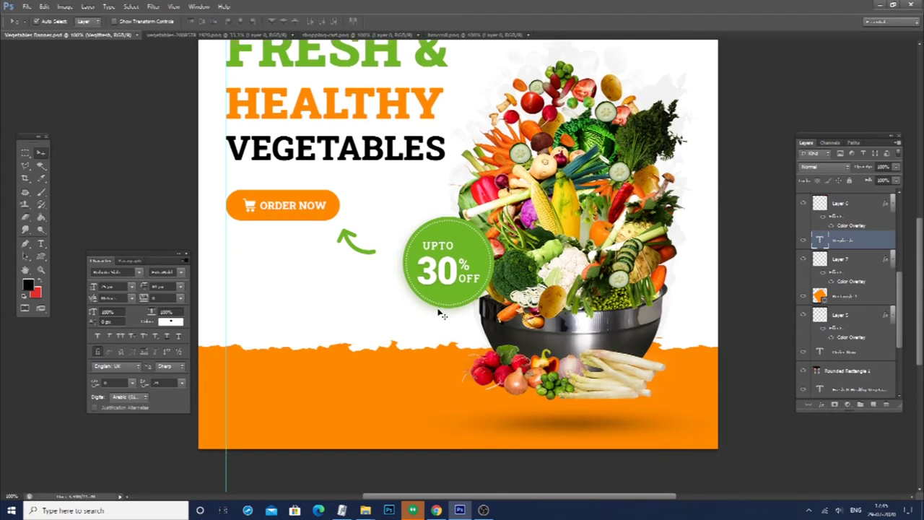
{"action": "scroll", "coordinate": [439, 312], "scroll_direction": "down", "scroll_amount": 2}
{"action": "scroll", "coordinate": [439, 312], "scroll_direction": "down", "scroll_amount": 2}
{"action": "scroll", "coordinate": [440, 313], "scroll_direction": "up", "scroll_amount": 1}
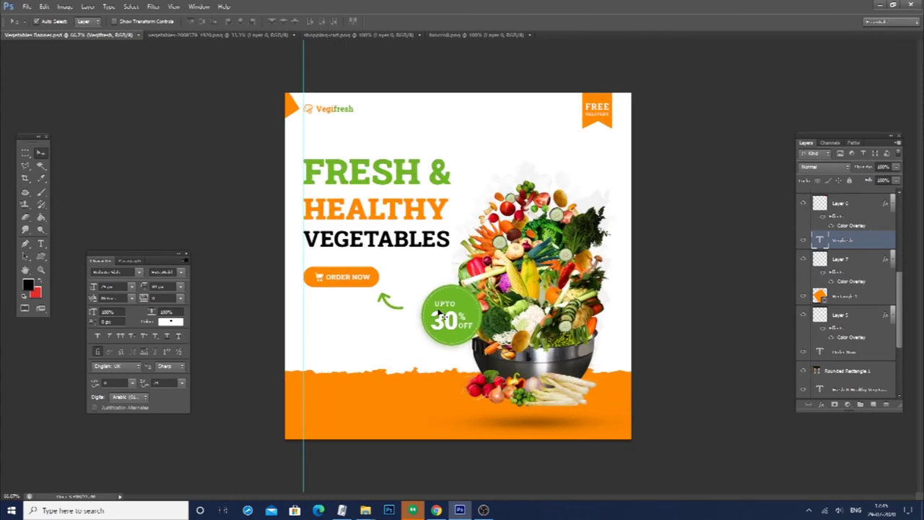
{"action": "double_click", "coordinate": [447, 206]}
{"action": "left_click", "coordinate": [390, 216]}
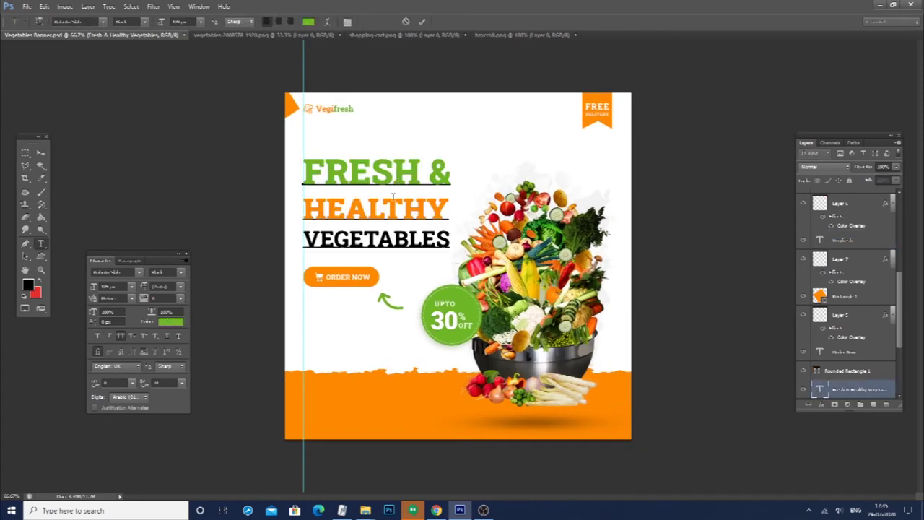
Search Flaticon for location icons and download a location pin PNG at 24px
{"action": "left_click", "coordinate": [436, 510]}
{"action": "left_click", "coordinate": [816, 56]}
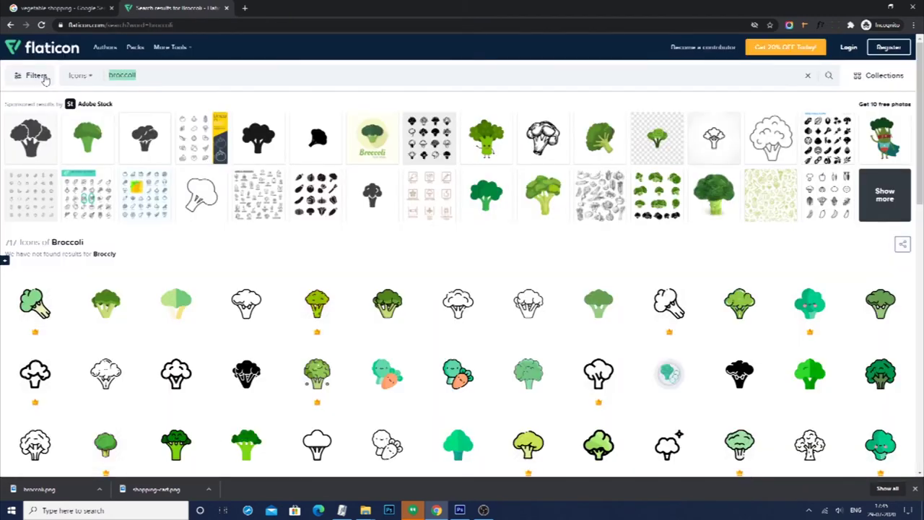
{"action": "type", "text": "location"}
{"action": "key", "text": "Return"}
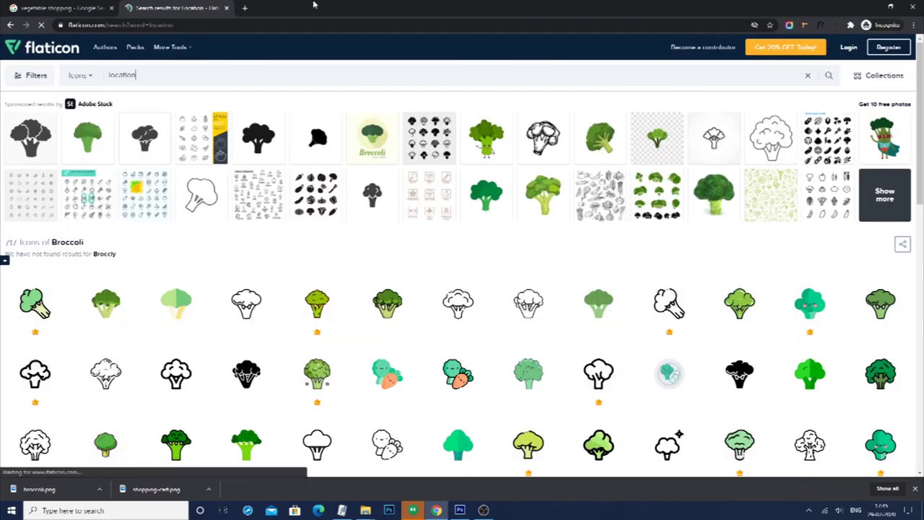
{"action": "scroll", "coordinate": [675, 330], "scroll_direction": "down", "scroll_amount": 3}
{"action": "left_click", "coordinate": [675, 329]}
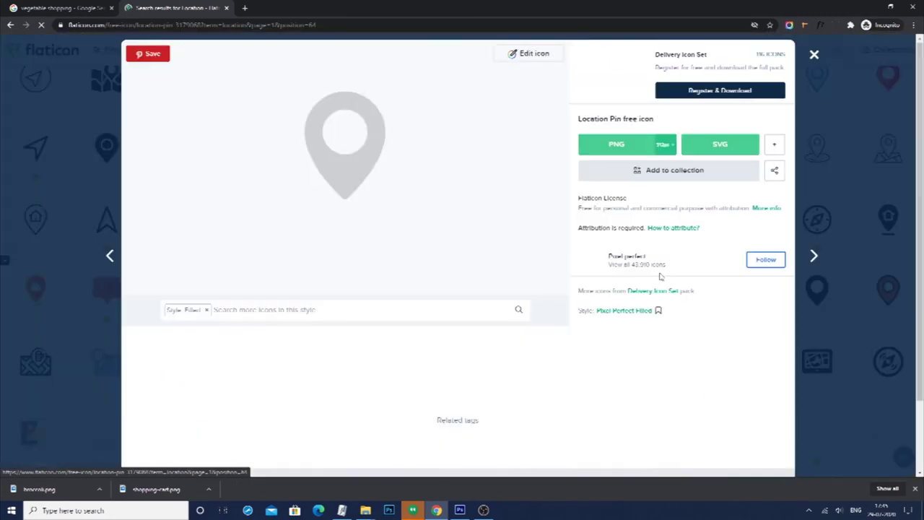
{"action": "left_click", "coordinate": [666, 145]}
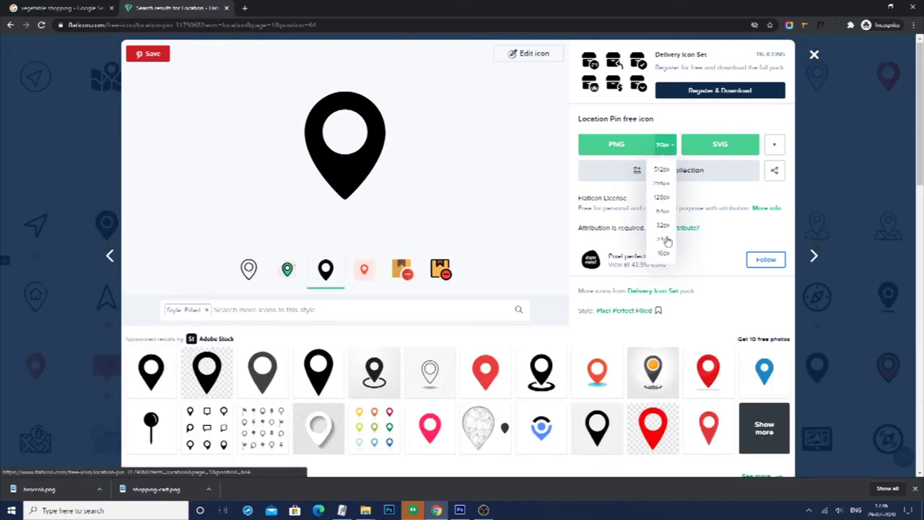
{"action": "left_click", "coordinate": [666, 241]}
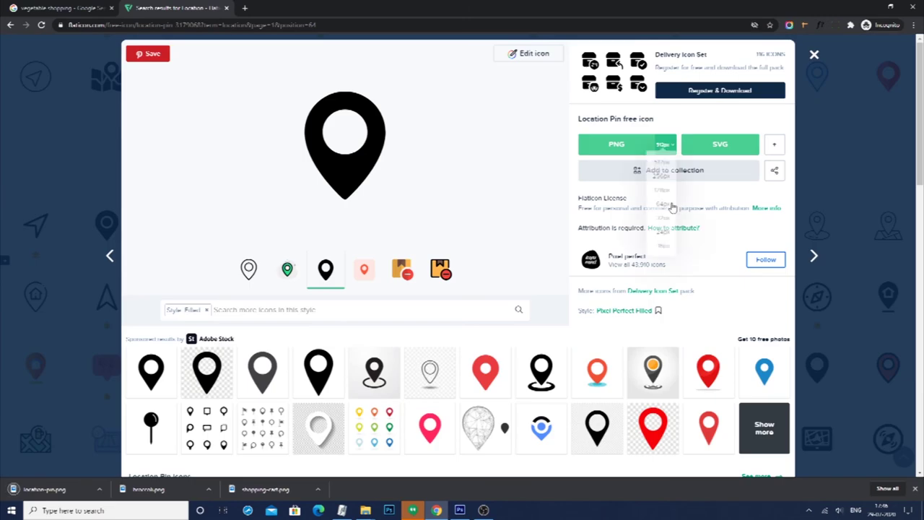
{"action": "left_click", "coordinate": [672, 207]}
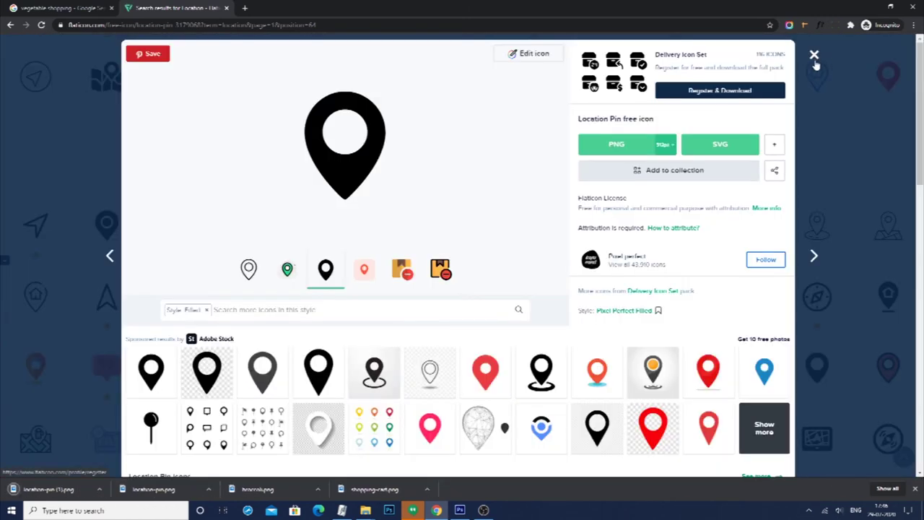
Search Flaticon for call icons and download a phone icon PNG
{"action": "left_click", "coordinate": [814, 55]}
{"action": "type", "text": "cal"}
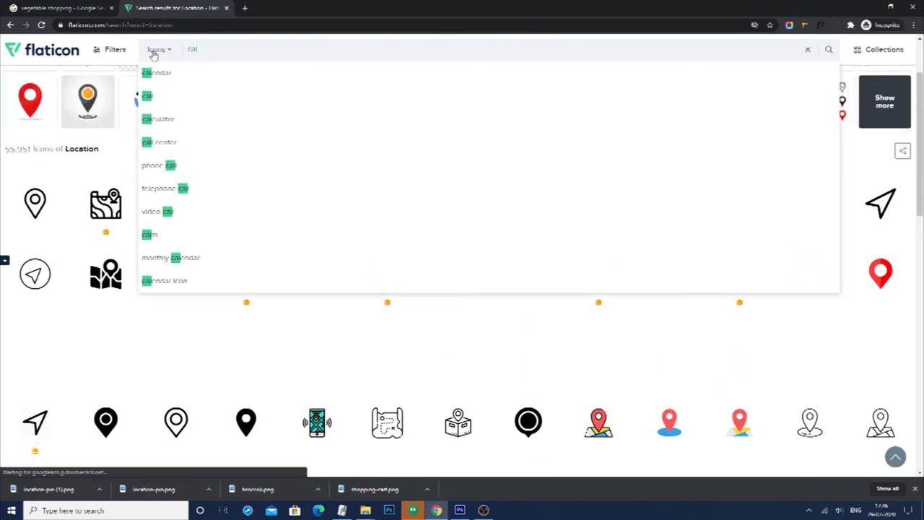
{"action": "type", "text": "l"}
{"action": "key", "text": "Return"}
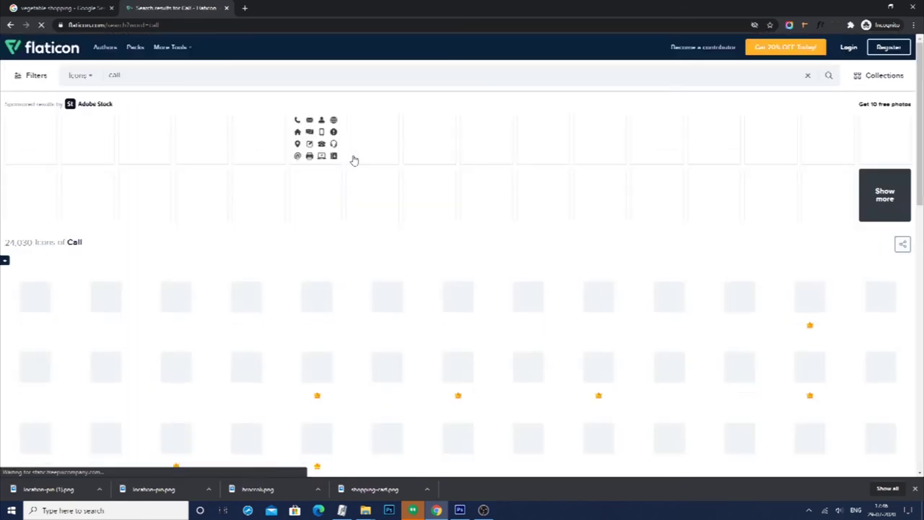
{"action": "left_click", "coordinate": [33, 298]}
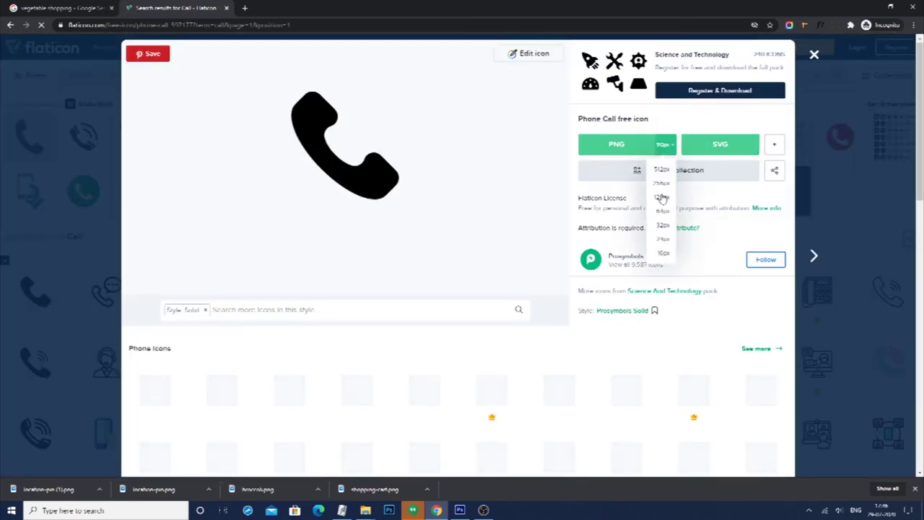
{"action": "left_click", "coordinate": [663, 189]}
{"action": "left_click", "coordinate": [658, 225]}
{"action": "left_click", "coordinate": [818, 57]}
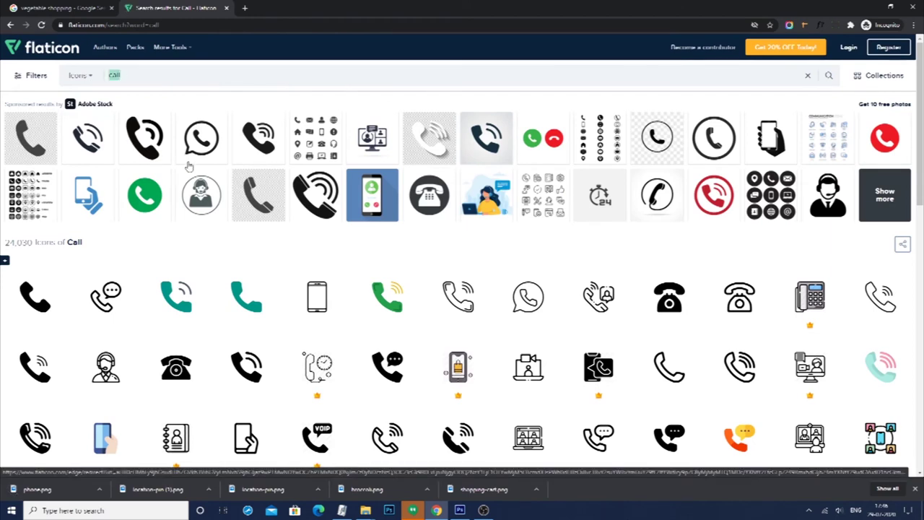
Search Flaticon for global icons and download a globe icon PNG
{"action": "type", "text": "globe"}
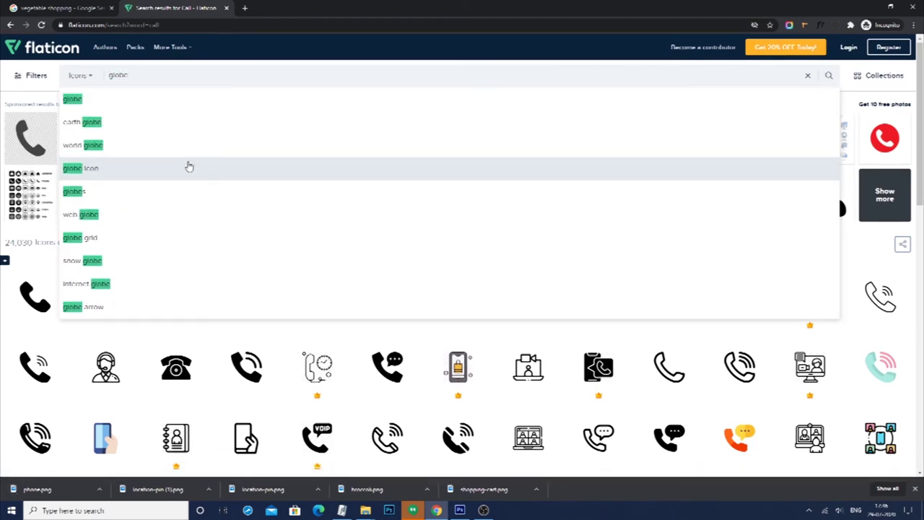
{"action": "key", "text": "BackSpace"}
{"action": "type", "text": "al"}
{"action": "key", "text": "Return"}
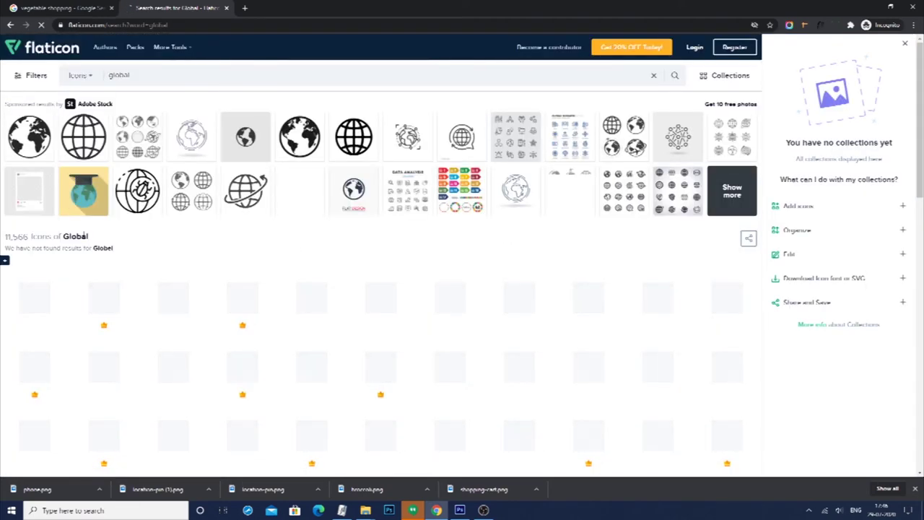
{"action": "left_click", "coordinate": [304, 289]}
{"action": "left_click", "coordinate": [662, 144]}
{"action": "left_click", "coordinate": [664, 202]}
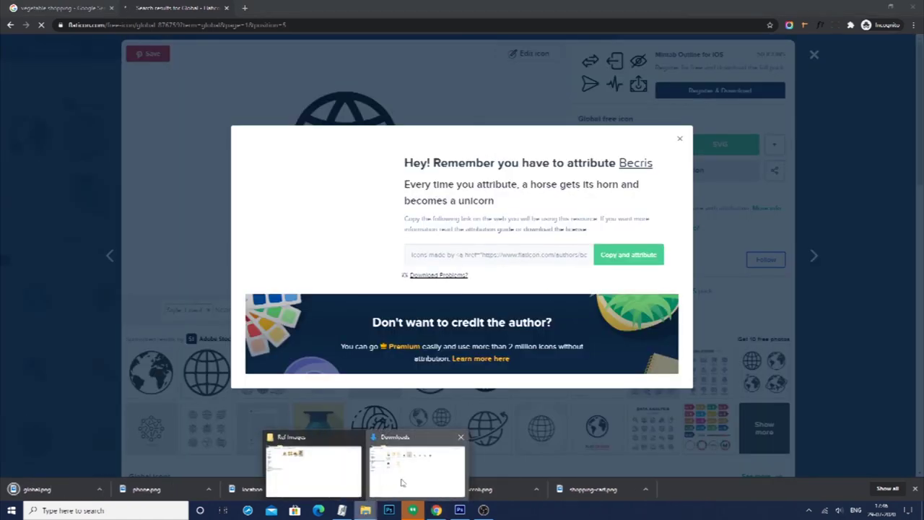
Open the three downloaded icon files from Downloads in Photoshop
{"action": "mouse_move", "coordinate": [365, 511]}
{"action": "left_click", "coordinate": [416, 464]}
{"action": "left_click", "coordinate": [484, 115]}
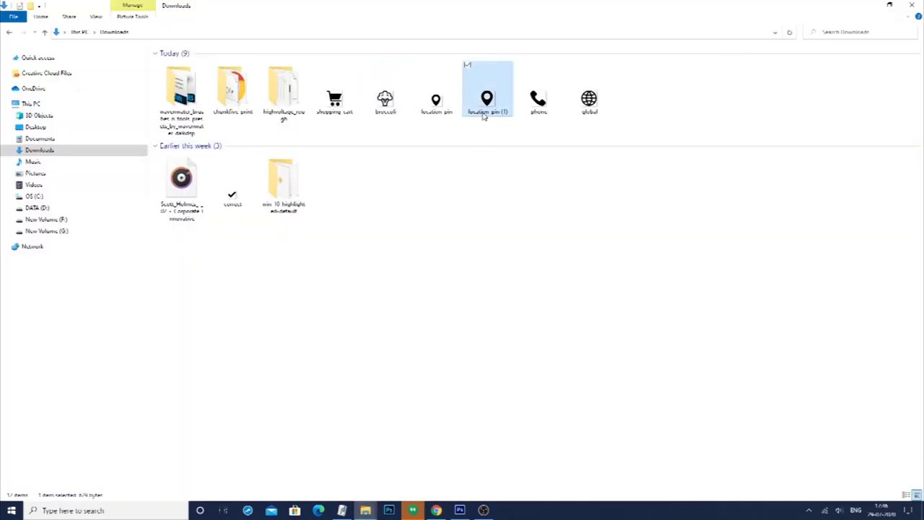
{"action": "left_click", "coordinate": [590, 102], "text": "shift"}
{"action": "left_click_drag", "start_coordinate": [589, 101], "coordinate": [495, 10]}
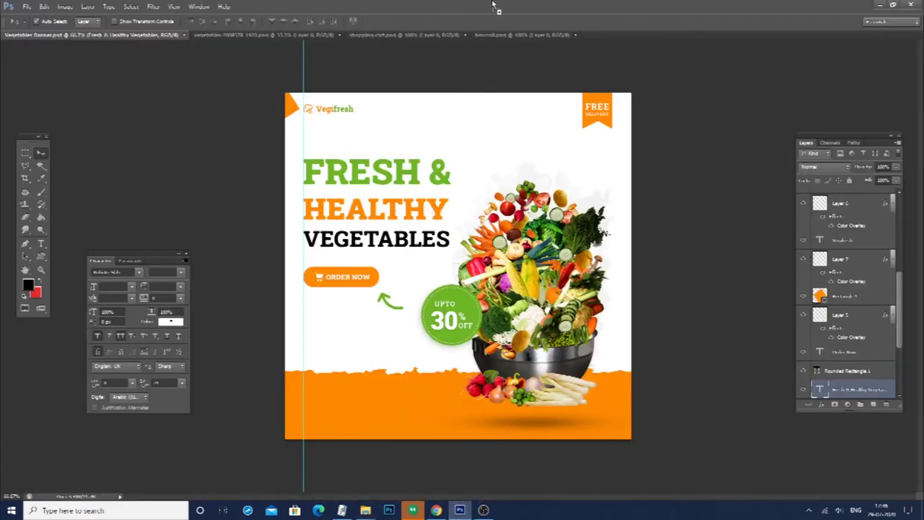
Paste the location pin into the banner at the orange band's lower left
{"action": "key", "text": "m"}
{"action": "left_click", "coordinate": [97, 35]}
{"action": "key", "text": "ctrl+v"}
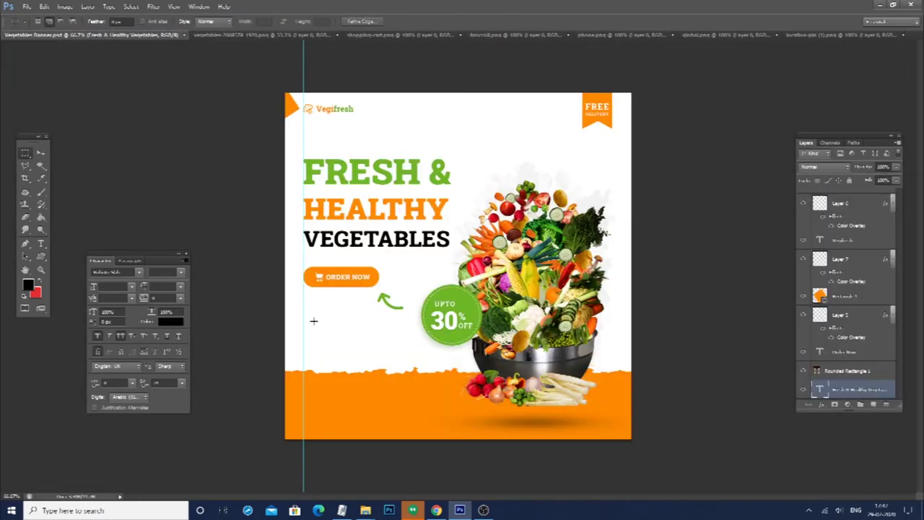
{"action": "key", "text": "v"}
{"action": "left_click_drag", "start_coordinate": [340, 413], "coordinate": [310, 408]}
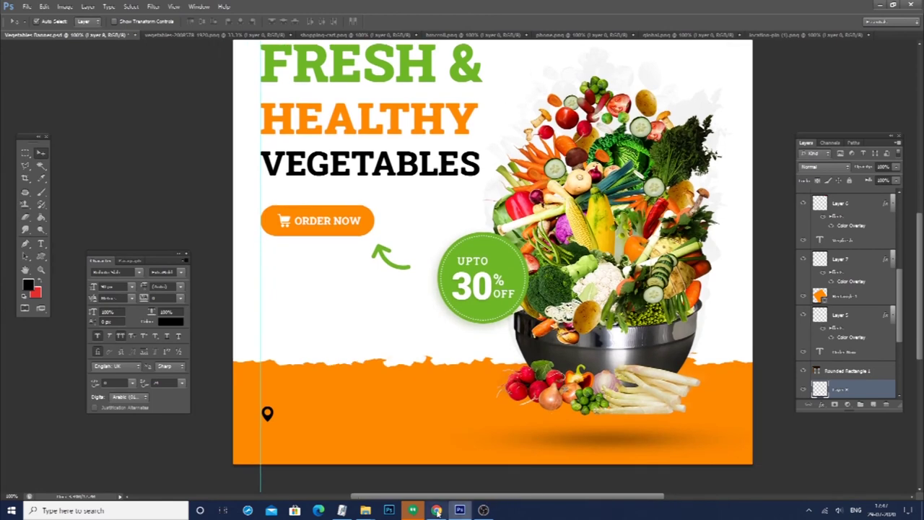
{"action": "type", "text": "locati"}
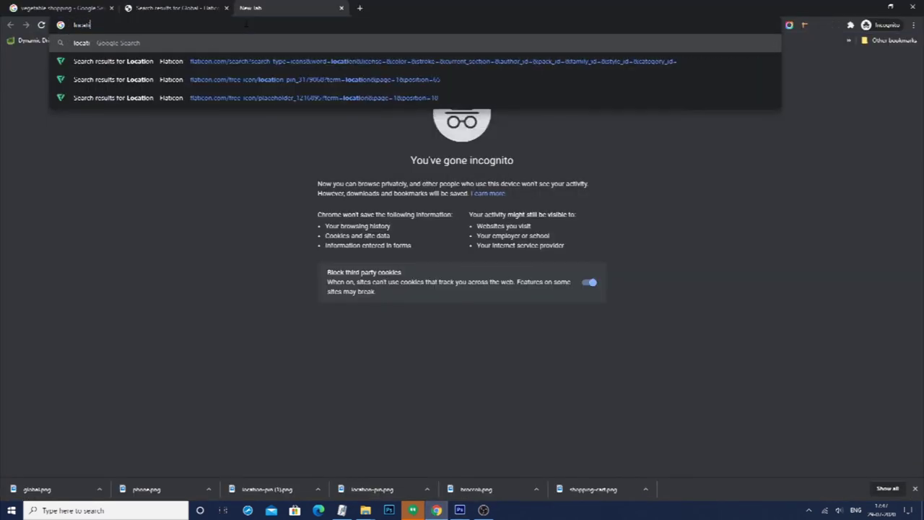
{"action": "type", "text": "on ge"}
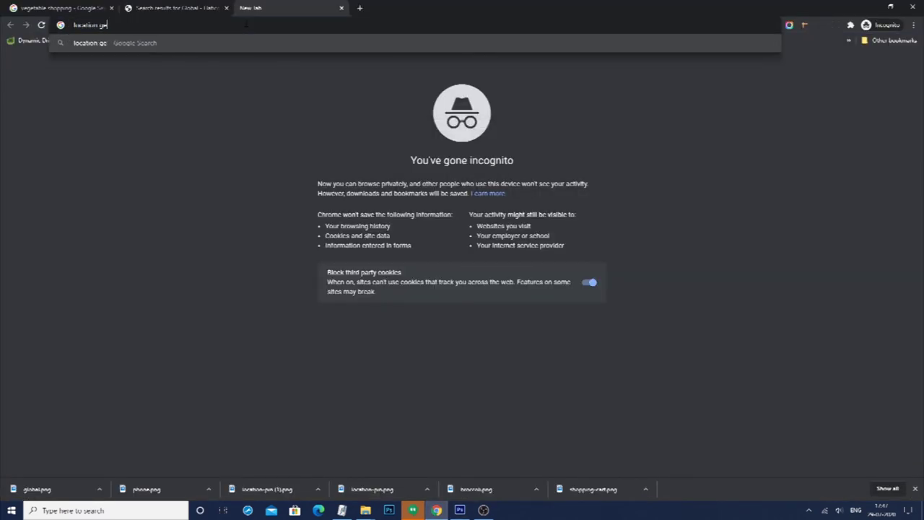
{"action": "type", "text": "nerator"}
Find a fake location generator and select a random US street address
{"action": "key", "text": "Return"}
{"action": "scroll", "coordinate": [320, 223], "scroll_direction": "down", "scroll_amount": 1}
{"action": "scroll", "coordinate": [382, 231], "scroll_direction": "down", "scroll_amount": 2}
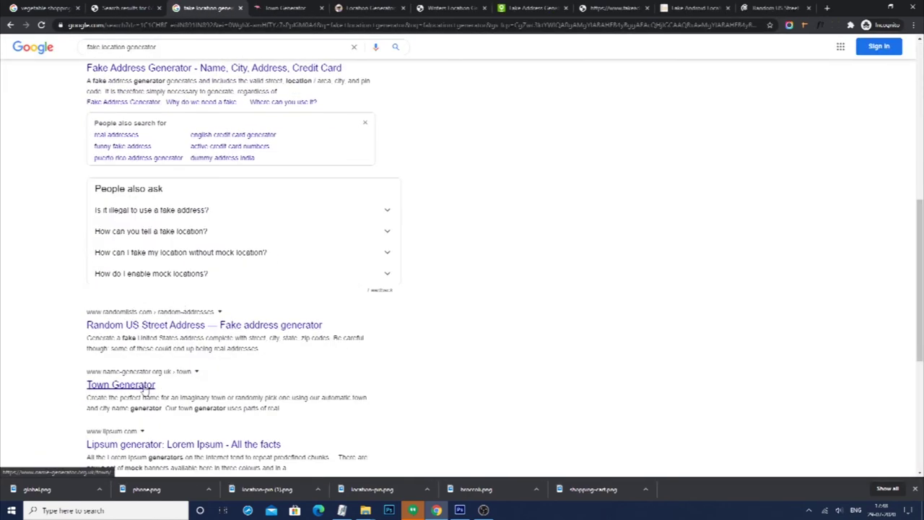
{"action": "left_click", "coordinate": [706, 9]}
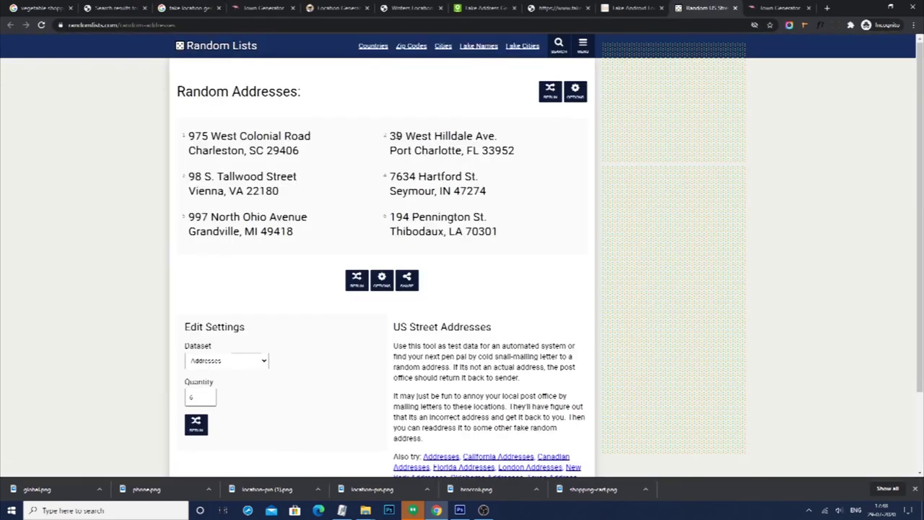
{"action": "left_click_drag", "start_coordinate": [431, 135], "coordinate": [525, 153]}
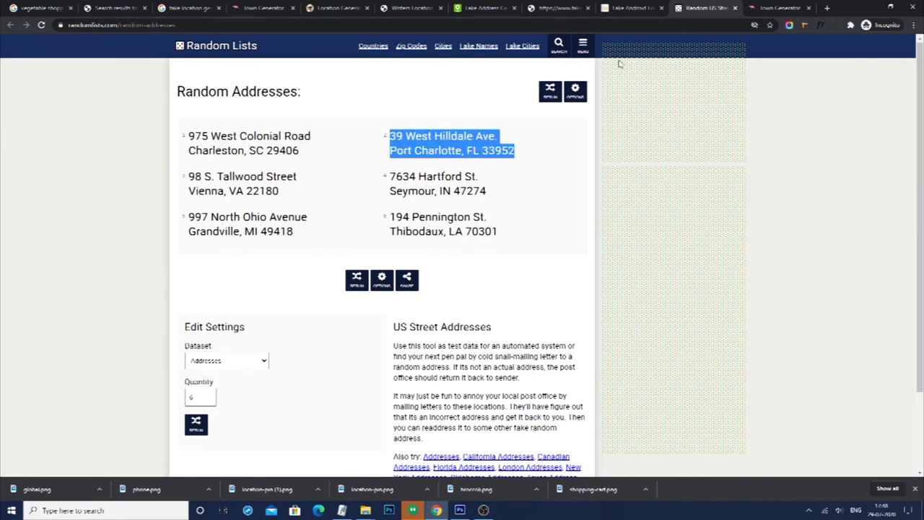
Close all browser tabs except the Google results tab
{"action": "left_click", "coordinate": [189, 8]}
{"action": "right_click", "coordinate": [200, 8]}
{"action": "left_click", "coordinate": [231, 99]}
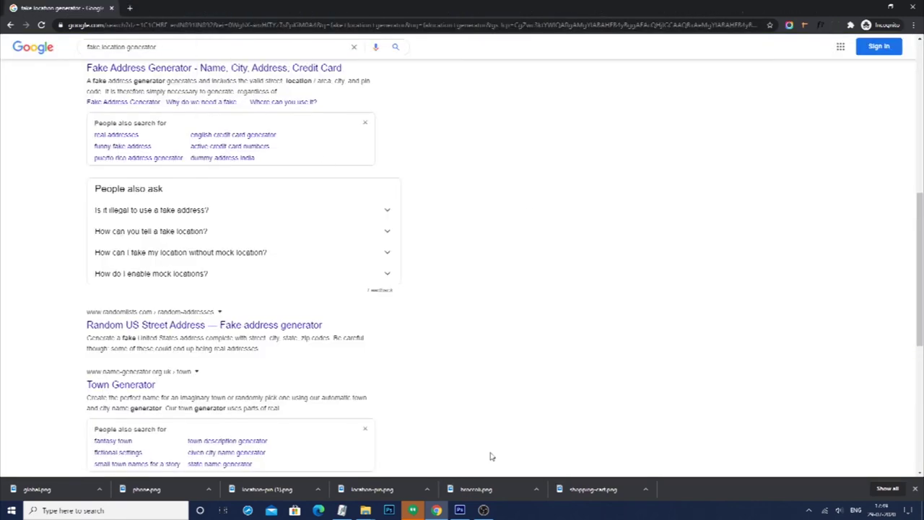
{"action": "left_click", "coordinate": [460, 510]}
{"action": "left_click", "coordinate": [40, 244]}
Paste the address as text at size 12, in a bold weight and white
{"action": "key", "text": "ctrl+v"}
{"action": "key", "text": "ctrl+a"}
{"action": "type", "text": "12"}
{"action": "key", "text": "Return"}
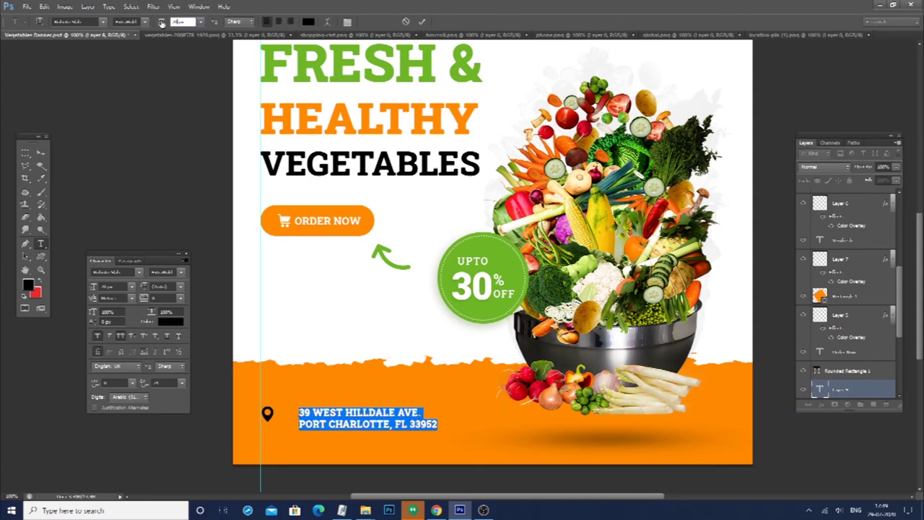
{"action": "left_click", "coordinate": [147, 22]}
{"action": "left_click", "coordinate": [137, 72]}
{"action": "left_click", "coordinate": [308, 22]}
{"action": "left_click", "coordinate": [325, 295]}
{"action": "key", "text": "Return"}
Shrink the address slightly, set tracking to 50, adjust leading, and move it left
{"action": "left_click_drag", "start_coordinate": [164, 33], "coordinate": [154, 323]}
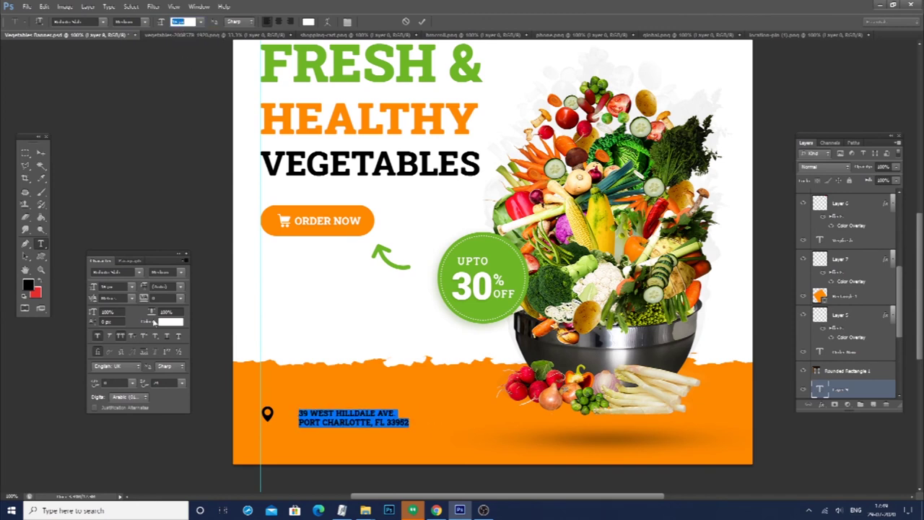
{"action": "type", "text": "50"}
{"action": "key", "text": "Return"}
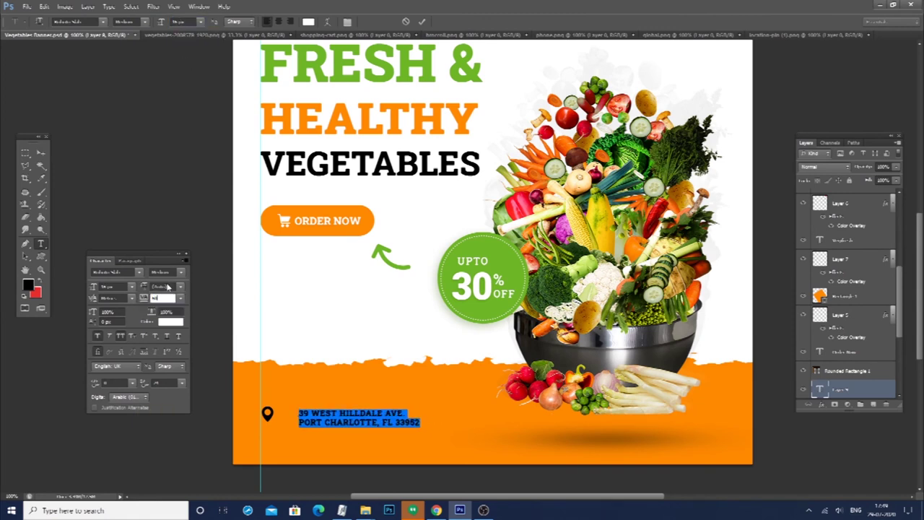
{"action": "key", "text": "Up"}
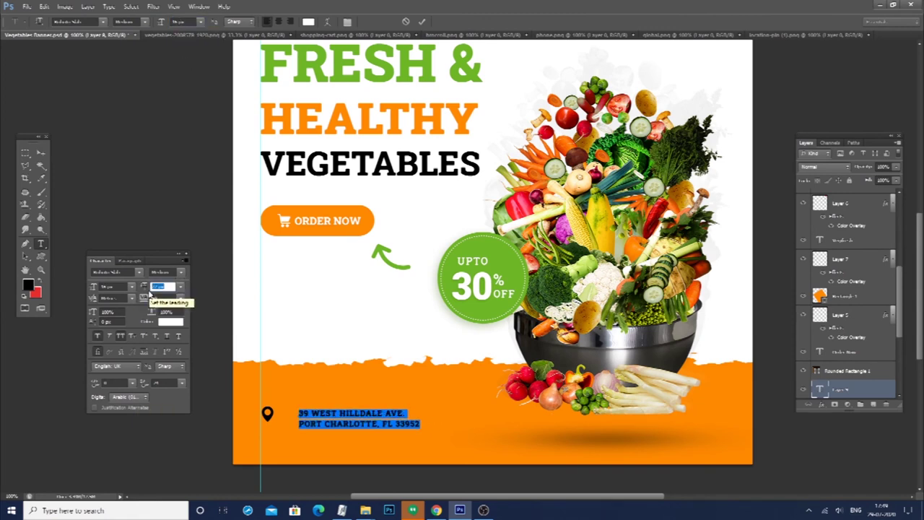
{"action": "left_click", "coordinate": [41, 152]}
{"action": "left_click_drag", "start_coordinate": [326, 420], "coordinate": [304, 419]}
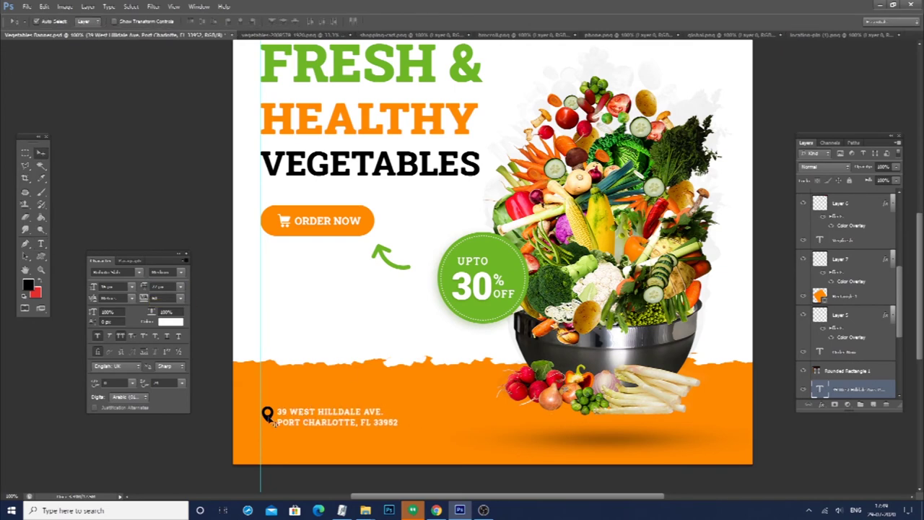
Give the location pin layer a white Color Overlay
{"action": "left_click", "coordinate": [273, 422]}
{"action": "double_click", "coordinate": [867, 389]}
{"action": "left_click", "coordinate": [570, 281]}
{"action": "key", "text": "Return"}
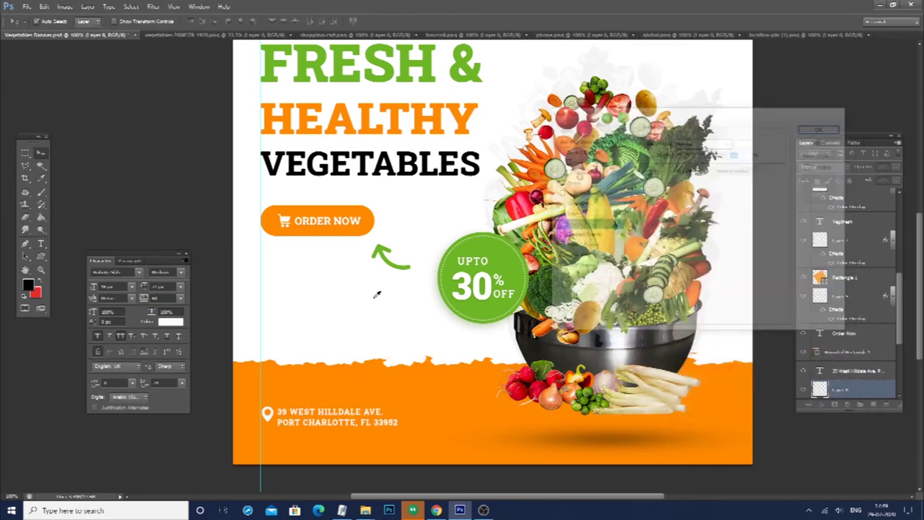
{"action": "key", "text": "F1"}
{"action": "key", "text": "alt+Tab"}
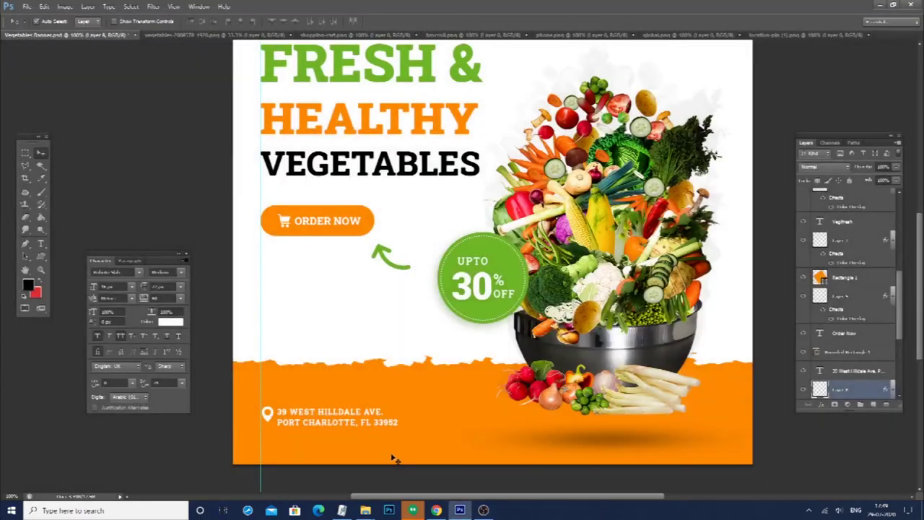
{"action": "scroll", "coordinate": [469, 429], "scroll_direction": "up", "scroll_amount": 3}
{"action": "scroll", "coordinate": [466, 391], "scroll_direction": "down", "scroll_amount": 3}
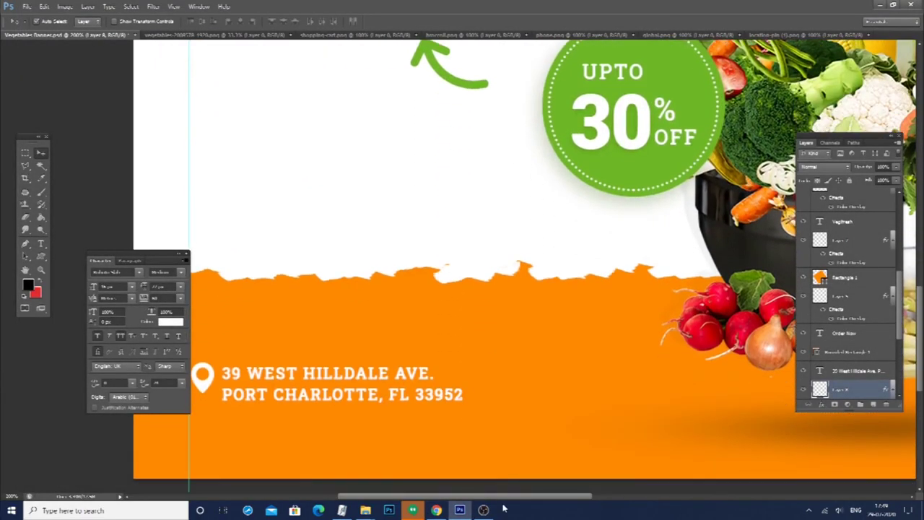
Scale the location pin icon down slightly
{"action": "scroll", "coordinate": [452, 392], "scroll_direction": "left", "scroll_amount": 3}
{"action": "left_click", "coordinate": [370, 374]}
{"action": "key", "text": "ctrl+t"}
{"action": "left_click_drag", "start_coordinate": [355, 361], "coordinate": [357, 363]}
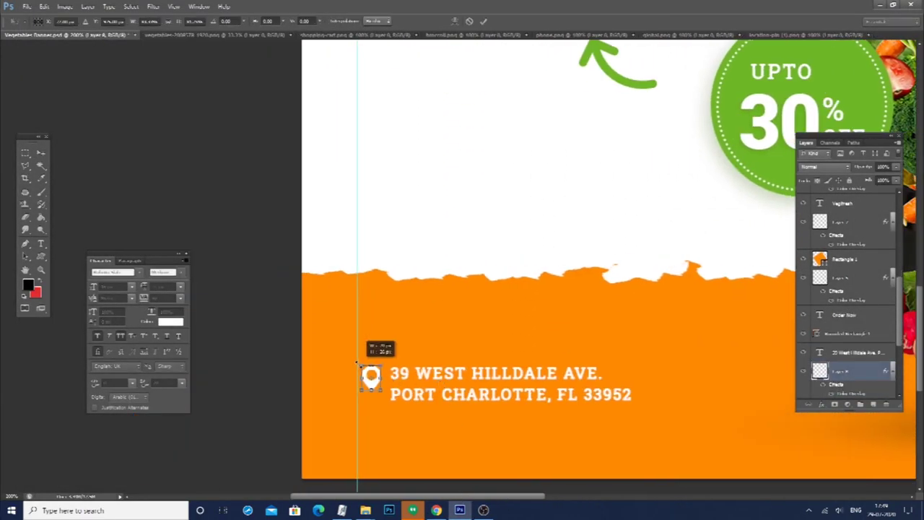
{"action": "key", "text": "Return"}
Set new leading on the address and Alt-drag a duplicate above the original
{"action": "key", "text": "t"}
{"action": "left_click", "coordinate": [469, 376]}
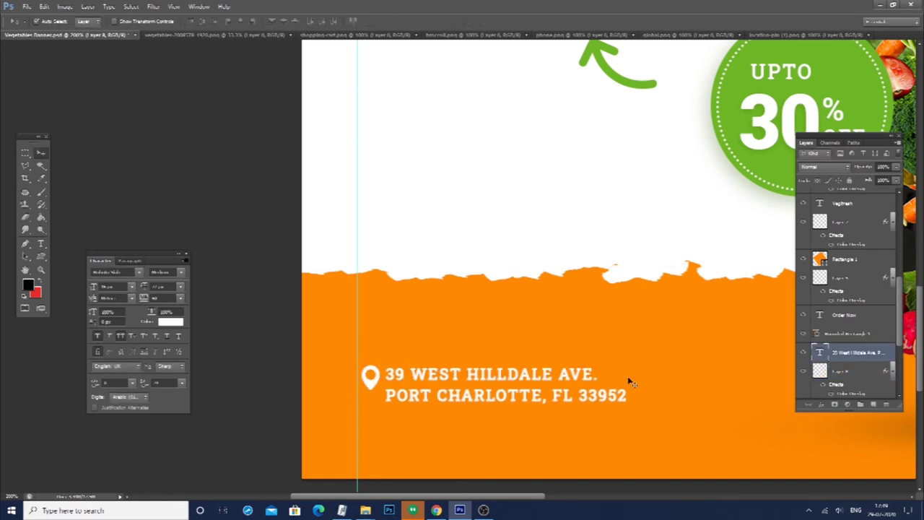
{"action": "key", "text": "ctrl+a"}
{"action": "left_click", "coordinate": [178, 287]}
{"action": "left_click", "coordinate": [173, 339]}
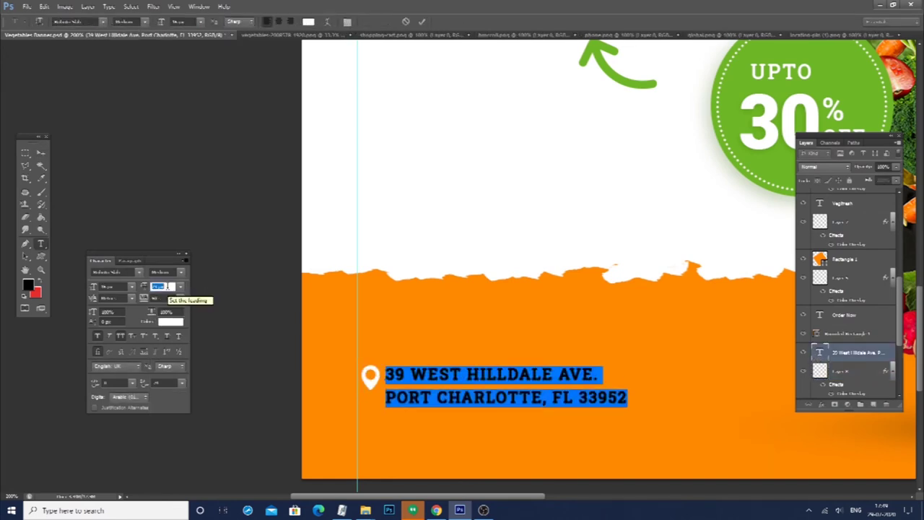
{"action": "key", "text": "ctrl+Return"}
{"action": "key", "text": "v"}
{"action": "left_click_drag", "start_coordinate": [394, 377], "coordinate": [371, 343]}
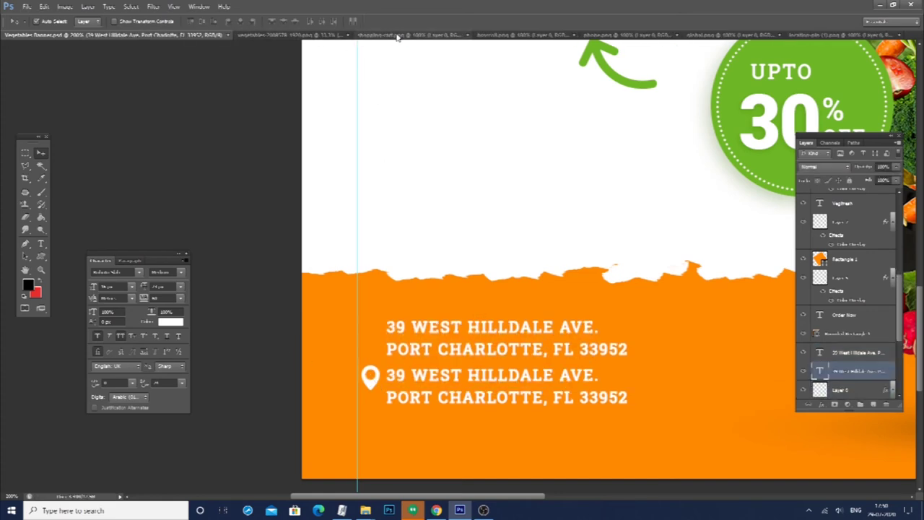
{"action": "left_click", "coordinate": [498, 34]}
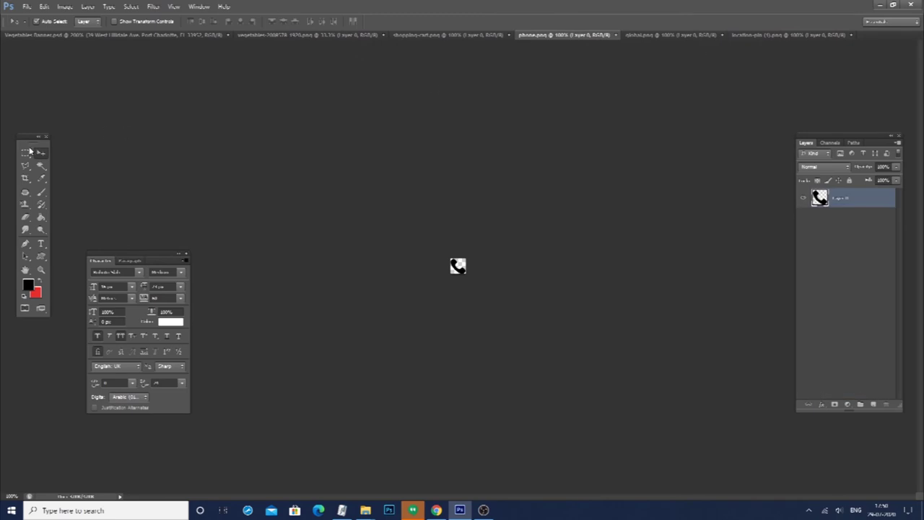
Bring the phone icon beside the upper address copy and retype that text as 18000
{"action": "key", "text": "m"}
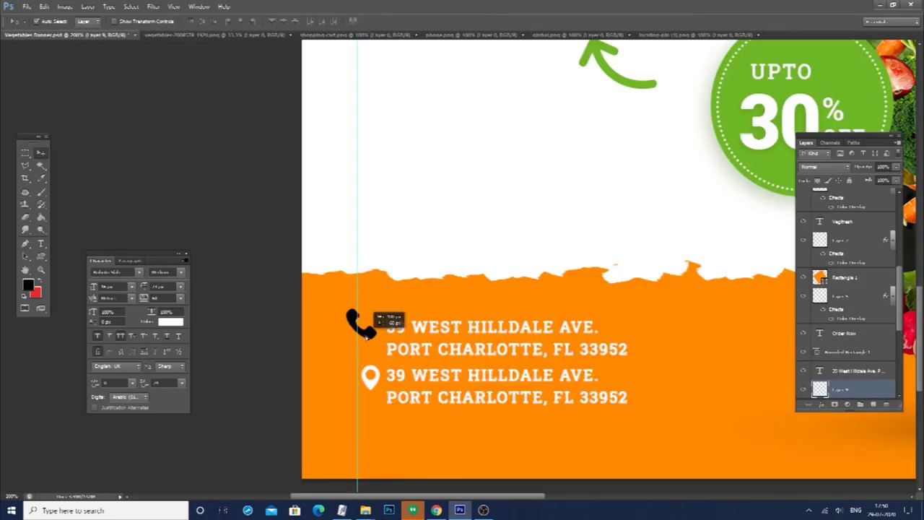
{"action": "left_click_drag", "start_coordinate": [460, 211], "coordinate": [455, 329]}
{"action": "double_click", "coordinate": [471, 347]}
{"action": "type", "text": "1800"}
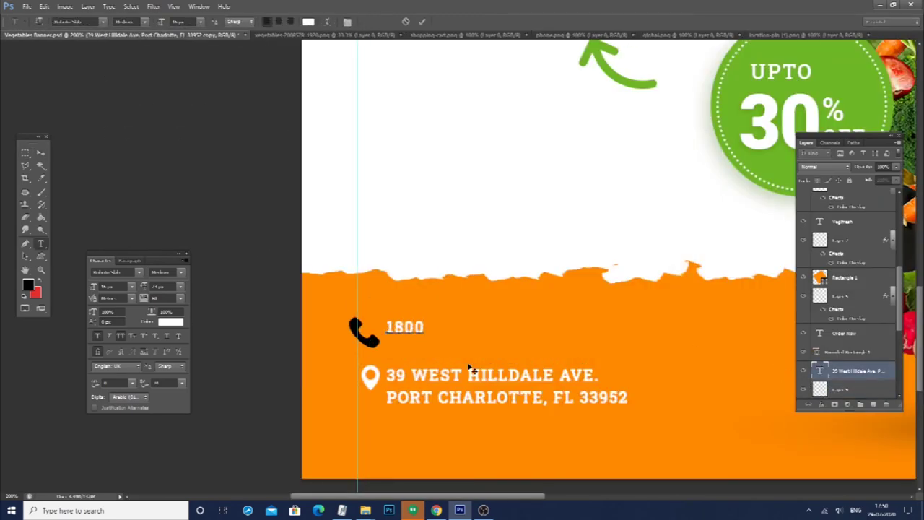
{"action": "type", "text": "0"}
{"action": "key", "text": "ctrl+Return"}
Shrink the phone icon and move it down together with the phone number
{"action": "left_click", "coordinate": [364, 332], "text": "ctrl"}
{"action": "key", "text": "ctrl+t"}
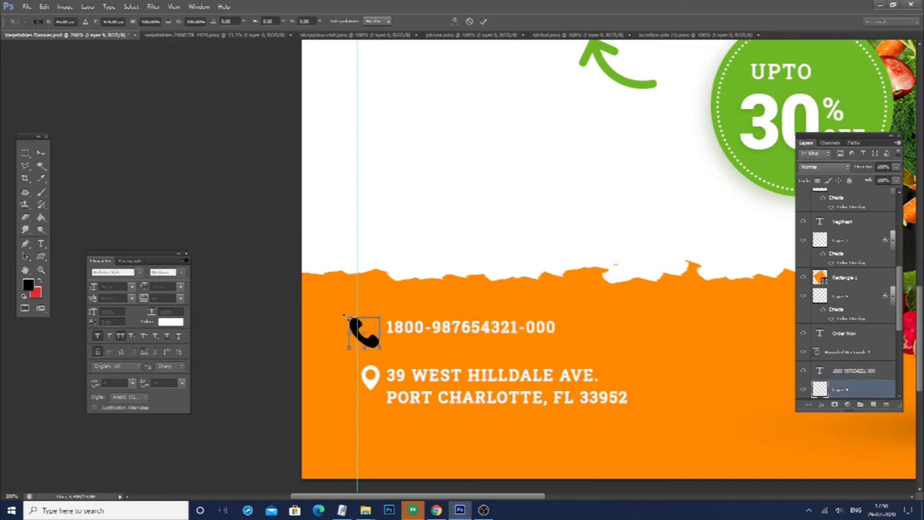
{"action": "left_click_drag", "start_coordinate": [357, 324], "coordinate": [353, 320]}
{"action": "key", "text": "Return"}
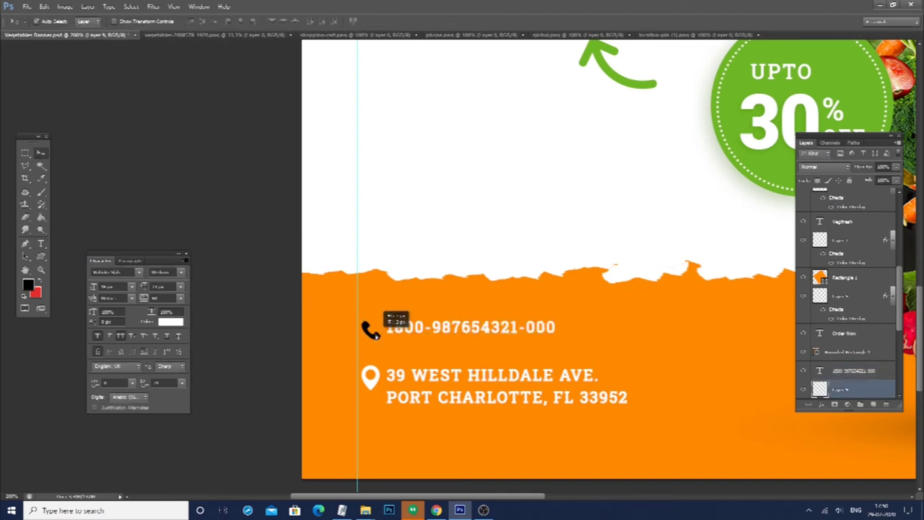
{"action": "left_click", "coordinate": [370, 382], "text": "ctrl"}
{"action": "left_click", "coordinate": [376, 337], "text": "ctrl"}
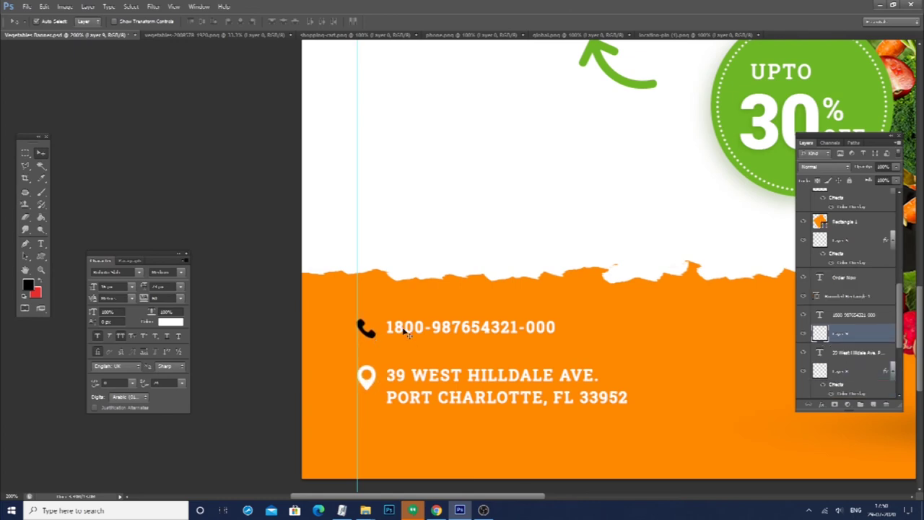
{"action": "left_click", "coordinate": [407, 332], "text": "shift"}
{"action": "left_click_drag", "start_coordinate": [406, 332], "coordinate": [408, 335]}
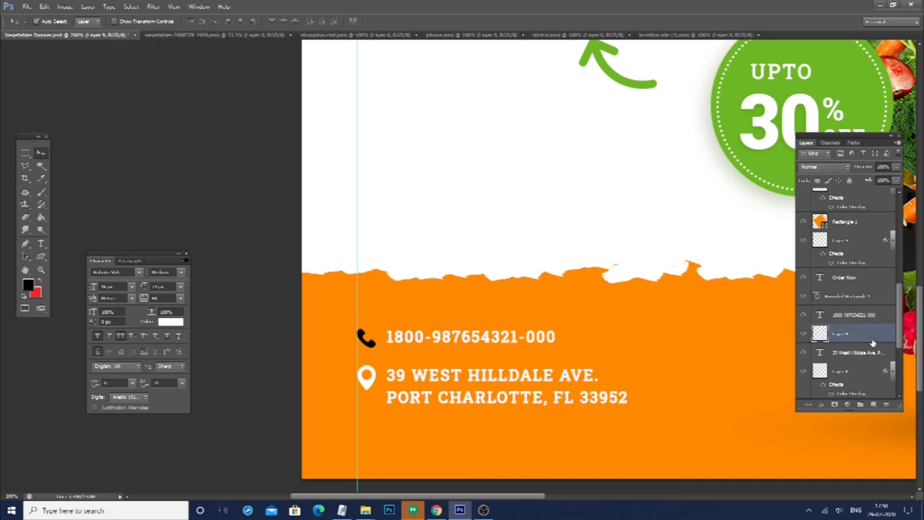
Give the phone icon layer a white Color Overlay
{"action": "double_click", "coordinate": [870, 334]}
{"action": "left_click", "coordinate": [578, 225]}
{"action": "left_click", "coordinate": [744, 142]}
{"action": "key", "text": "Return"}
{"action": "key", "text": "Return"}
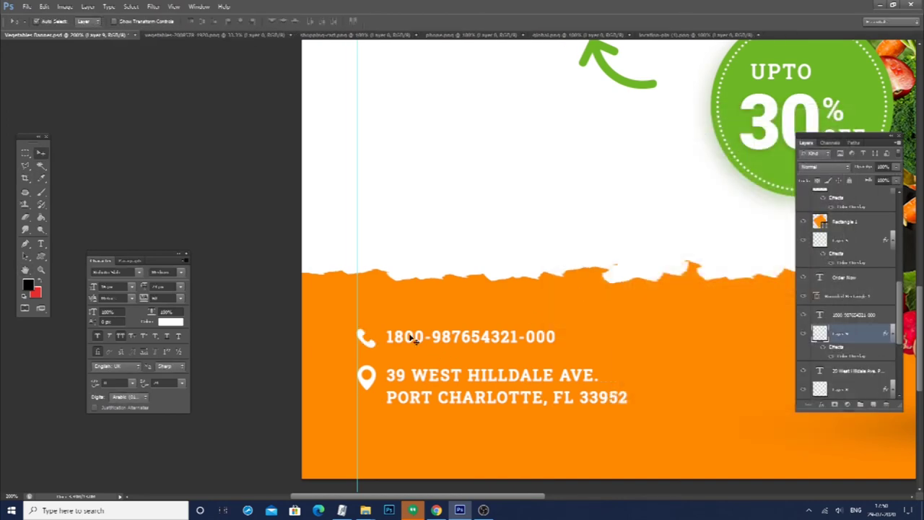
Shift the phone and address rows down and duplicate the phone row above them
{"action": "left_click", "coordinate": [372, 383], "text": "shift"}
{"action": "left_click_drag", "start_coordinate": [390, 347], "coordinate": [394, 385]}
{"action": "key", "text": "ctrl+alt+z"}
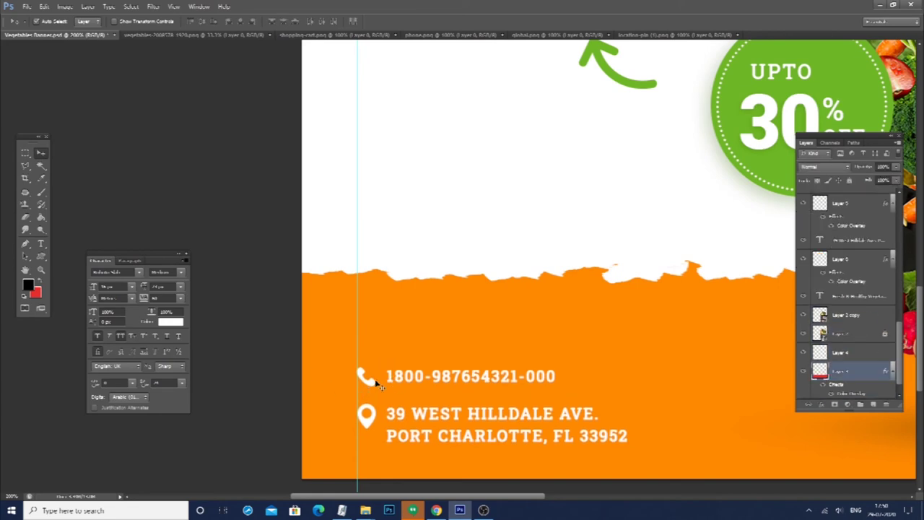
{"action": "key", "text": "ctrl+alt+z"}
{"action": "key", "text": "ctrl+alt+z"}
{"action": "key", "text": "ctrl+shift+z"}
{"action": "key", "text": "ctrl+shift+z"}
{"action": "key", "text": "ctrl+shift+z"}
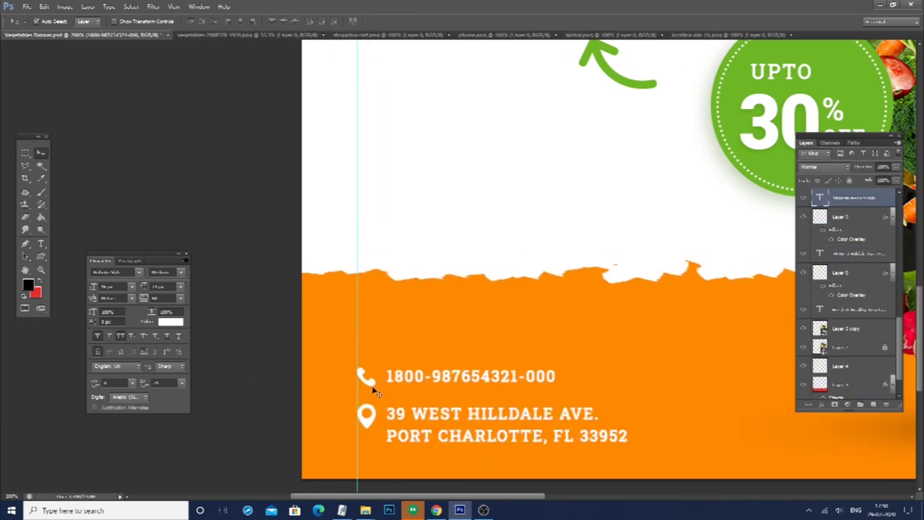
{"action": "key", "text": "ctrl+j"}
{"action": "key", "text": "shift+Up"}
{"action": "key", "text": "shift+Up"}
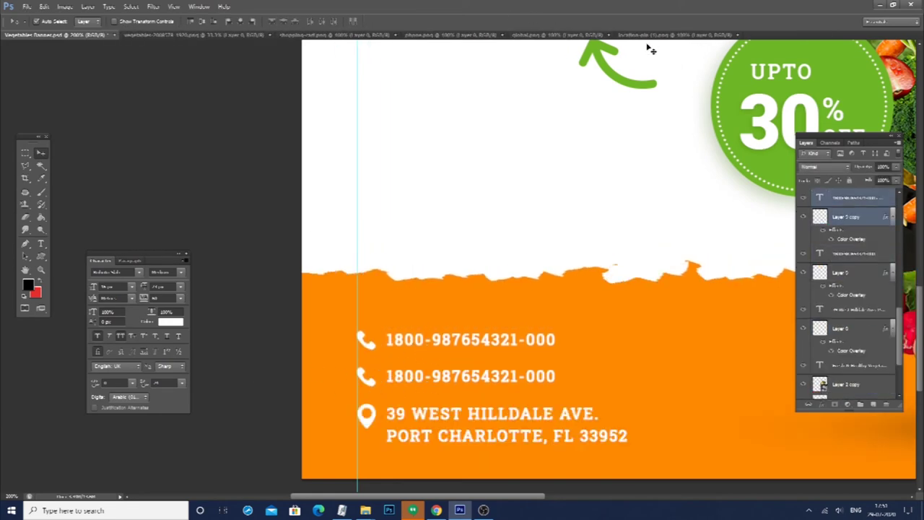
Copy the globe icon image into the banner, placing it near the contact rows
{"action": "left_click", "coordinate": [559, 35]}
{"action": "left_click", "coordinate": [25, 153]}
{"action": "key", "text": "ctrl+a"}
{"action": "key", "text": "ctrl+c"}
{"action": "left_click", "coordinate": [72, 35]}
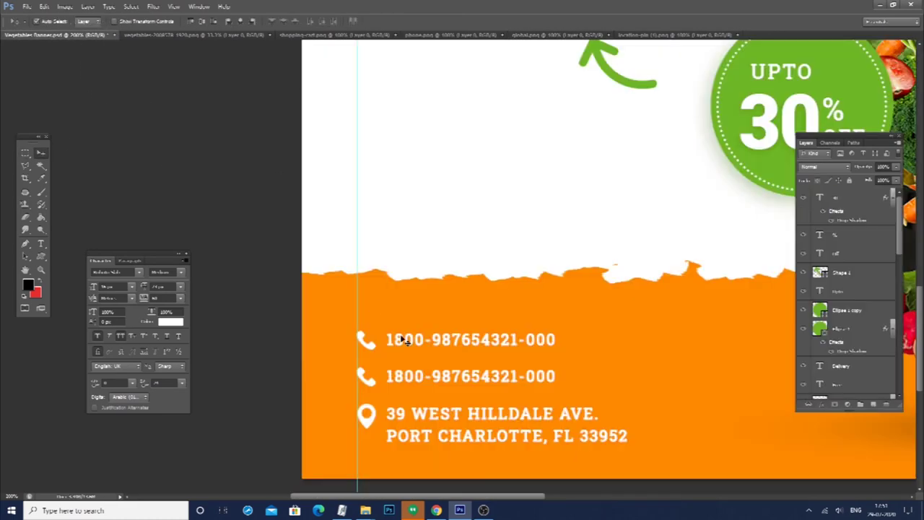
{"action": "key", "text": "ctrl+v"}
{"action": "key", "text": "v"}
{"action": "left_click_drag", "start_coordinate": [458, 265], "coordinate": [422, 312]}
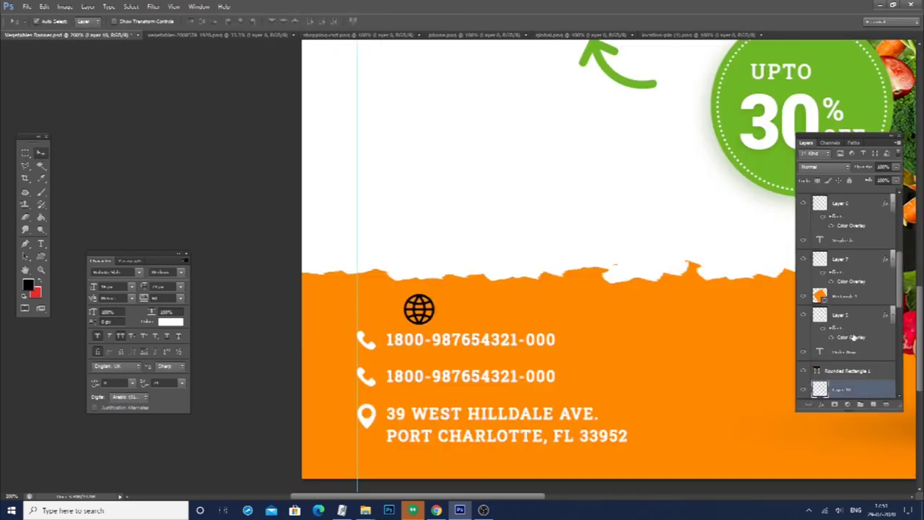
Make the globe white with a colour overlay and swap it for the duplicated phone icon
{"action": "double_click", "coordinate": [868, 390]}
{"action": "left_click", "coordinate": [557, 223]}
{"action": "left_click", "coordinate": [686, 138]}
{"action": "left_click", "coordinate": [842, 296]}
{"action": "left_click", "coordinate": [823, 123]}
{"action": "left_click", "coordinate": [374, 349]}
{"action": "key", "text": "Delete"}
{"action": "mouse_move", "coordinate": [427, 315]}
{"action": "left_mouse_down"}
{"action": "mouse_move", "coordinate": [378, 345]}
{"action": "mouse_move", "coordinate": [358, 328]}
{"action": "left_mouse_up"}
Resize the globe to match the phone and pin icons, then select the duplicated phone text
{"action": "key", "text": "ctrl+t"}
{"action": "key", "text": "Return"}
{"action": "key", "text": "ctrl+t"}
{"action": "key", "text": "Return"}
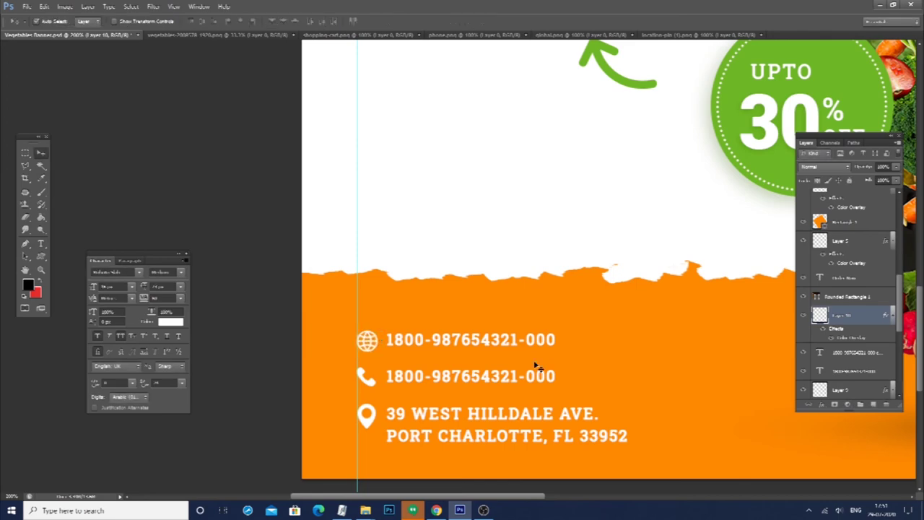
{"action": "key", "text": "ctrl+minus"}
{"action": "left_click", "coordinate": [855, 353]}
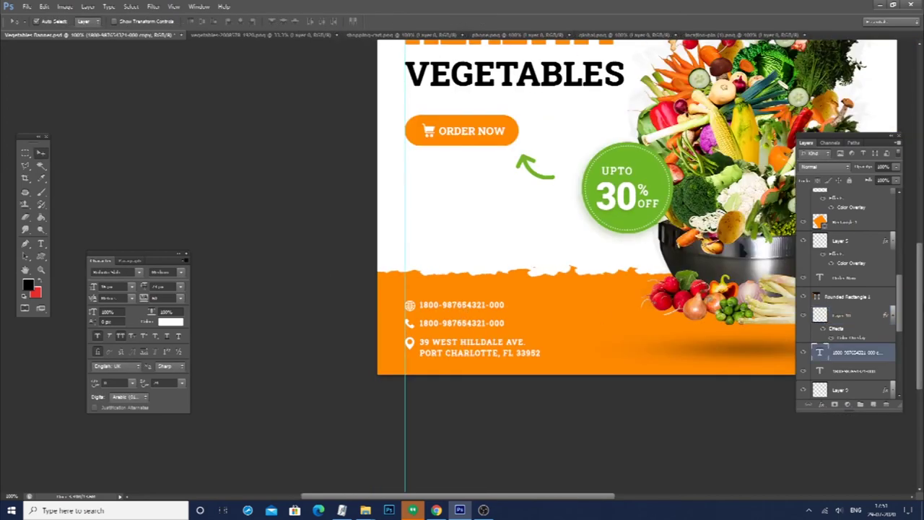
{"action": "scroll", "coordinate": [715, 336], "scroll_direction": "up", "scroll_amount": 5}
{"action": "scroll", "coordinate": [536, 433], "scroll_direction": "up", "scroll_amount": 2}
{"action": "scroll", "coordinate": [506, 462], "scroll_direction": "down", "scroll_amount": 2}
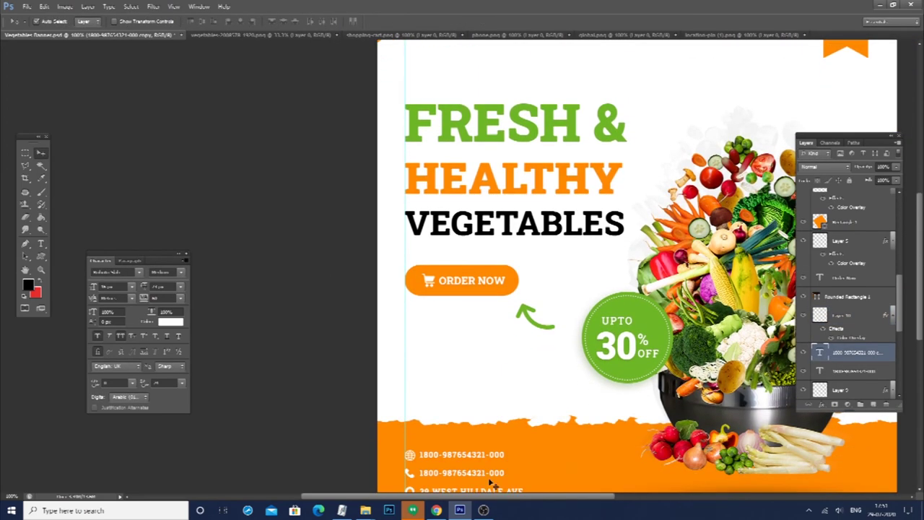
{"action": "double_click", "coordinate": [820, 351]}
{"action": "type", "text": "WWW.VEGIFRESH.COM"}
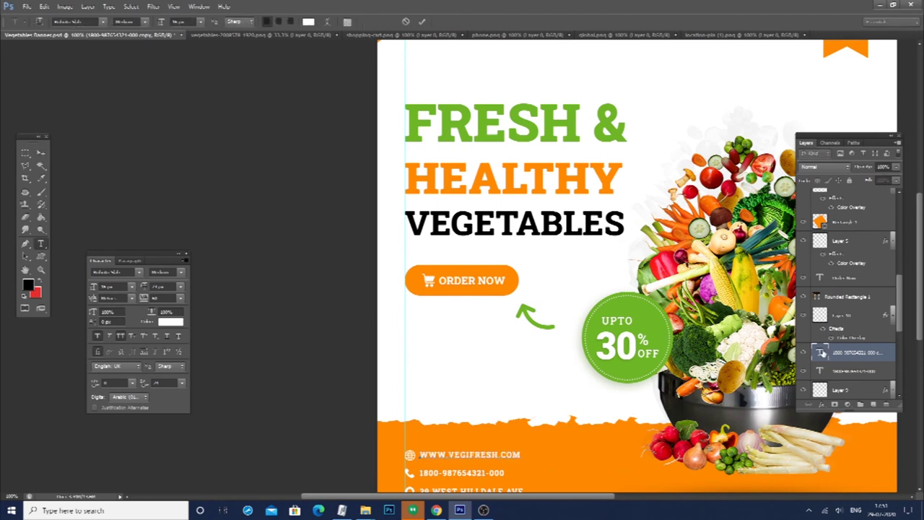
{"action": "scroll", "coordinate": [508, 425], "scroll_direction": "down", "scroll_amount": 1}
{"action": "scroll", "coordinate": [509, 425], "scroll_direction": "down", "scroll_amount": 1}
{"action": "left_click", "coordinate": [468, 406]}
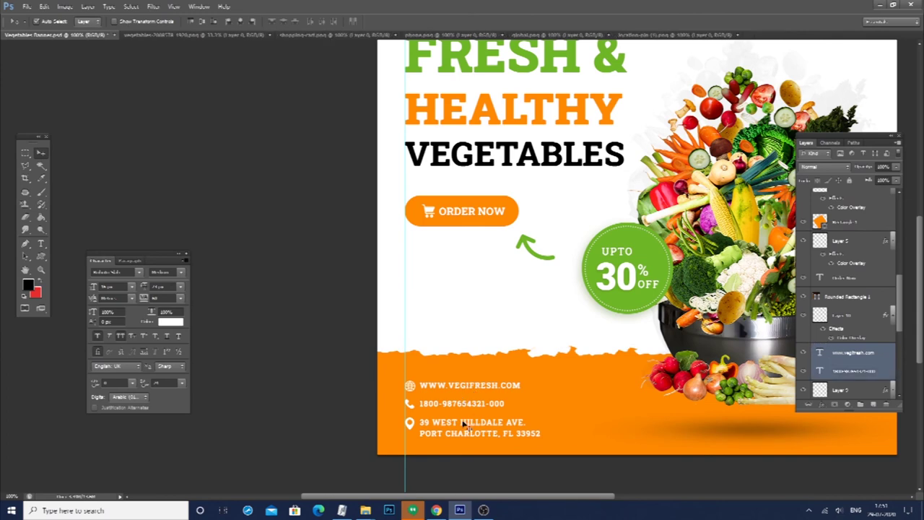
Adjust the contact text's font size and letter spacing in the Character panel
{"action": "scroll", "coordinate": [189, 26], "scroll_direction": "down", "scroll_amount": 1}
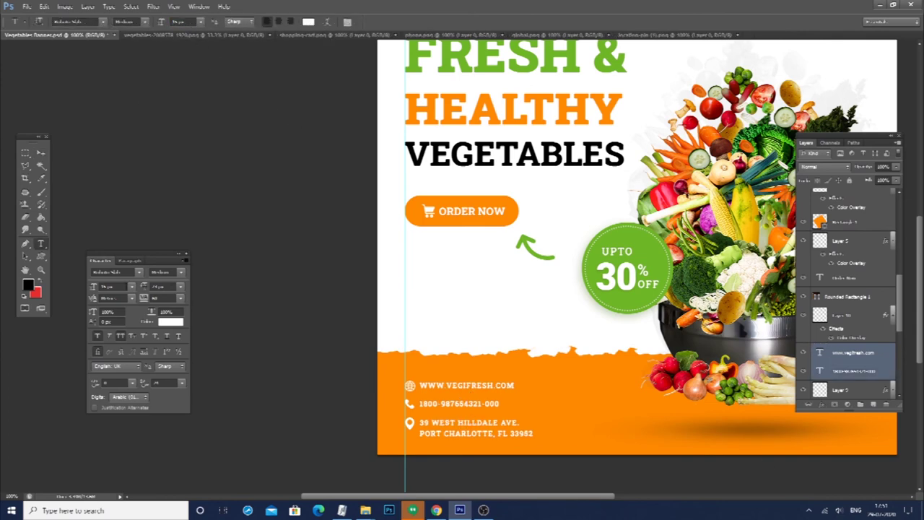
{"action": "key", "text": "Return"}
{"action": "left_click", "coordinate": [45, 153]}
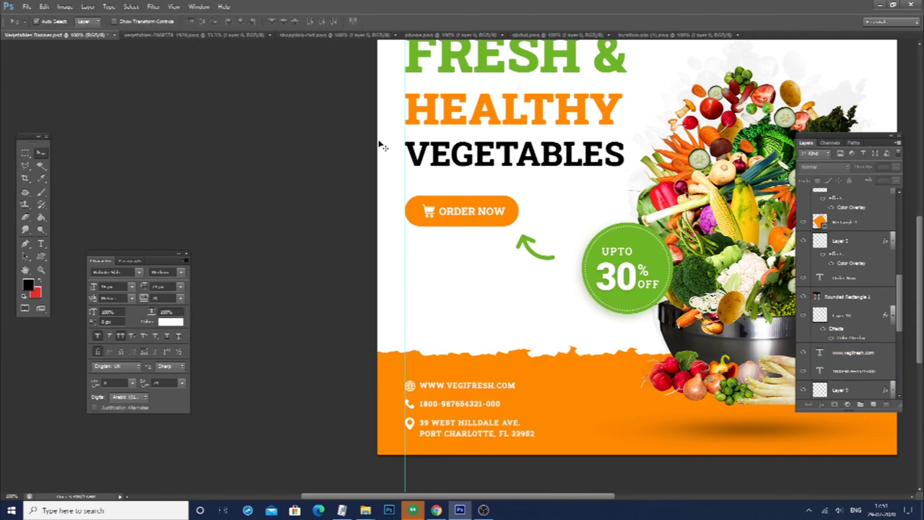
{"action": "scroll", "coordinate": [378, 144], "scroll_direction": "up", "scroll_amount": 1}
{"action": "scroll", "coordinate": [407, 209], "scroll_direction": "up", "scroll_amount": 2}
Merge the globe, phone and pin icons into a single layer
{"action": "left_click", "coordinate": [354, 209]}
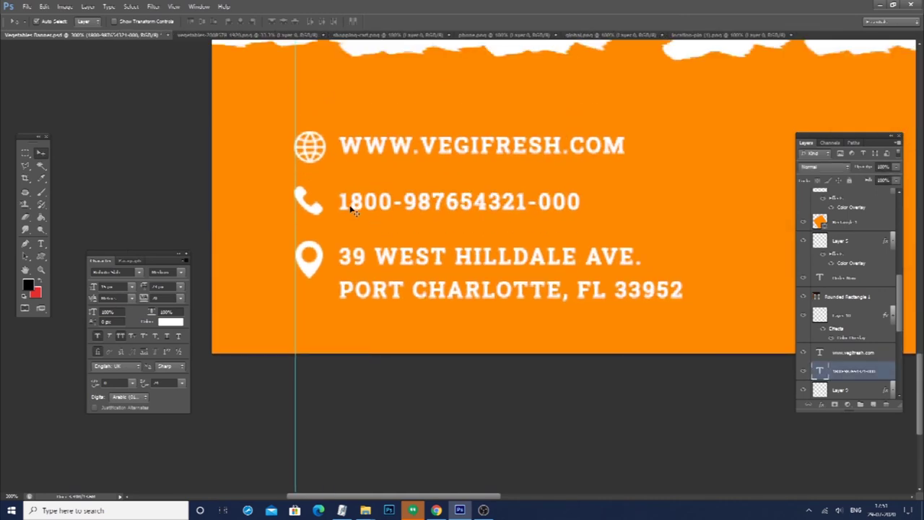
{"action": "left_click", "coordinate": [354, 148], "text": "shift"}
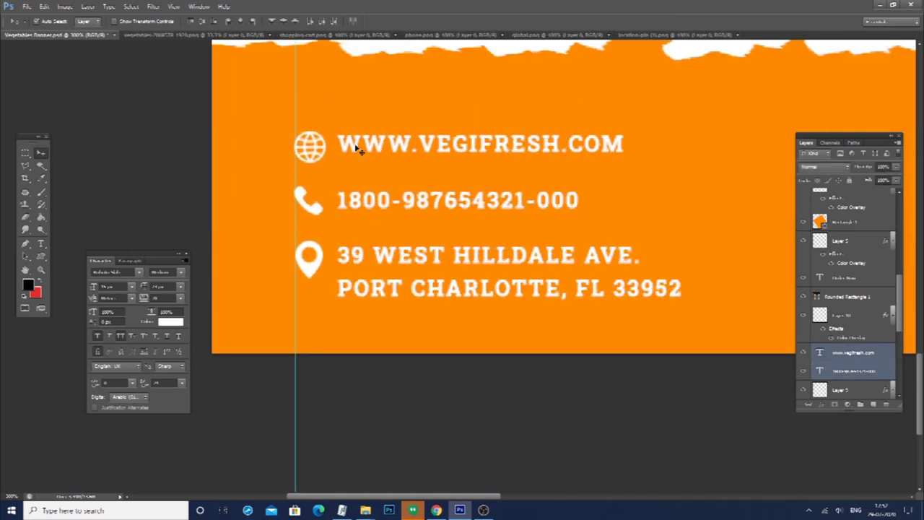
{"action": "key", "text": "ctrl+minus"}
{"action": "key", "text": "ctrl+minus"}
{"action": "key", "text": "ctrl+plus"}
{"action": "key", "text": "ctrl+plus"}
{"action": "left_click_drag", "start_coordinate": [250, 139], "coordinate": [299, 285]}
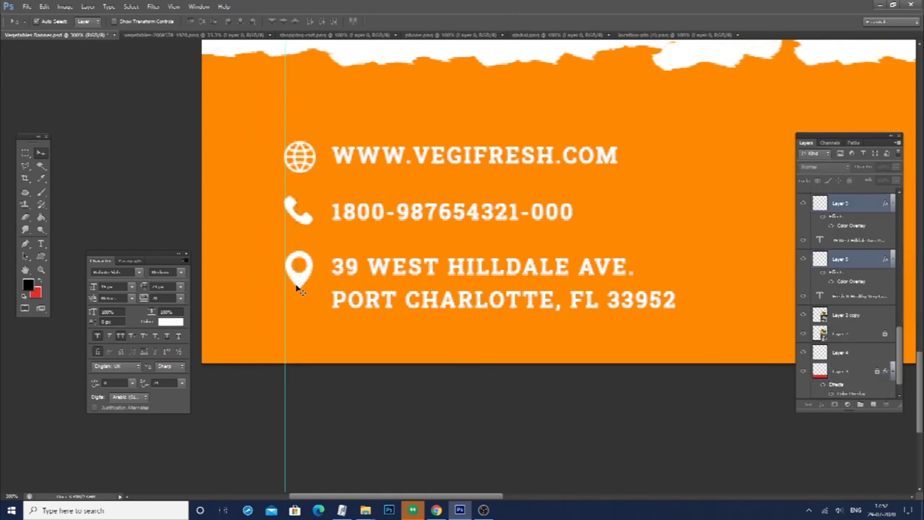
{"action": "key", "text": "Return"}
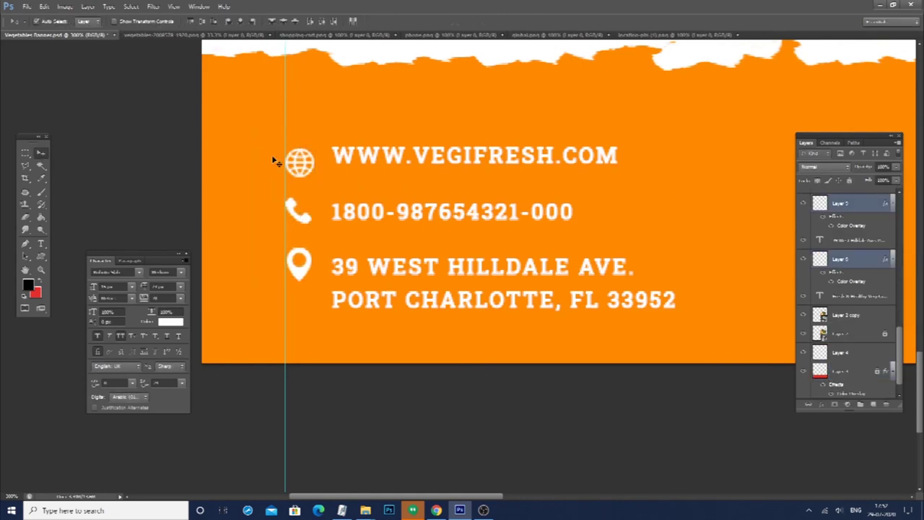
{"action": "key", "text": "ctrl+e"}
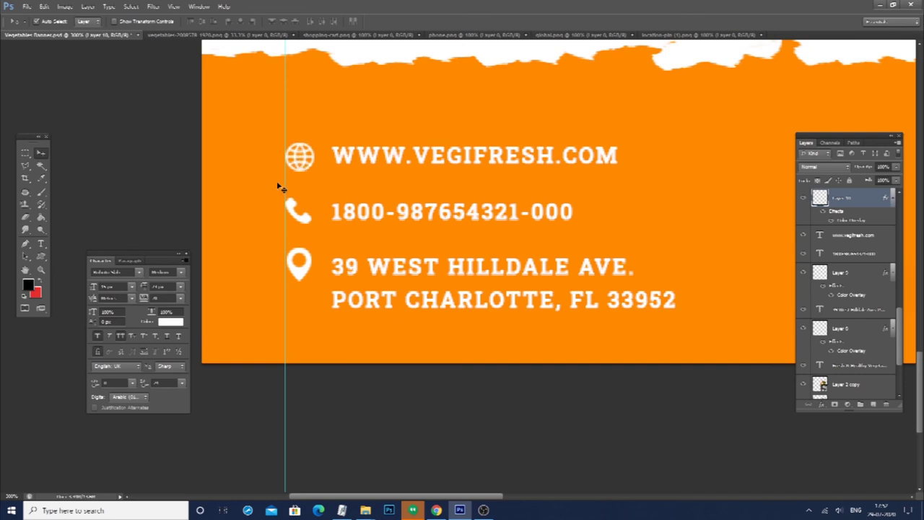
Shift the web, phone and address text lines left beside their icons
{"action": "left_click", "coordinate": [299, 265]}
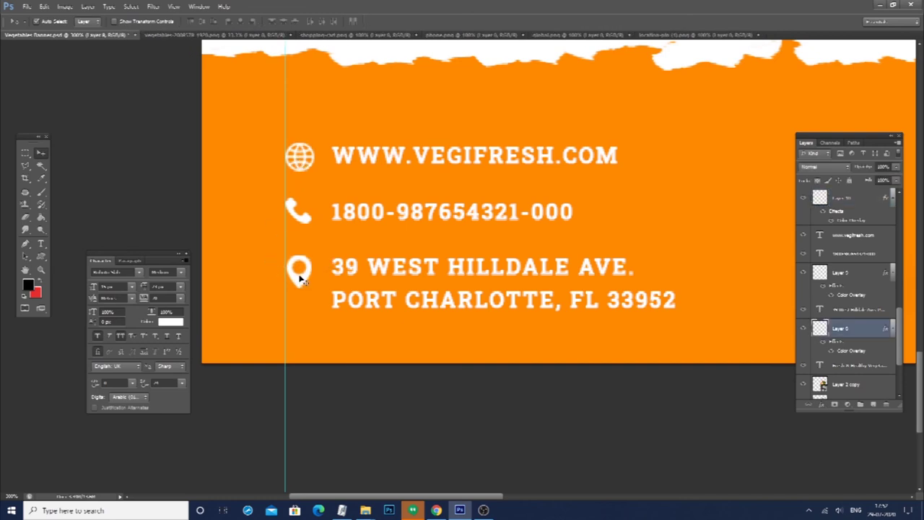
{"action": "left_click", "coordinate": [309, 218]}
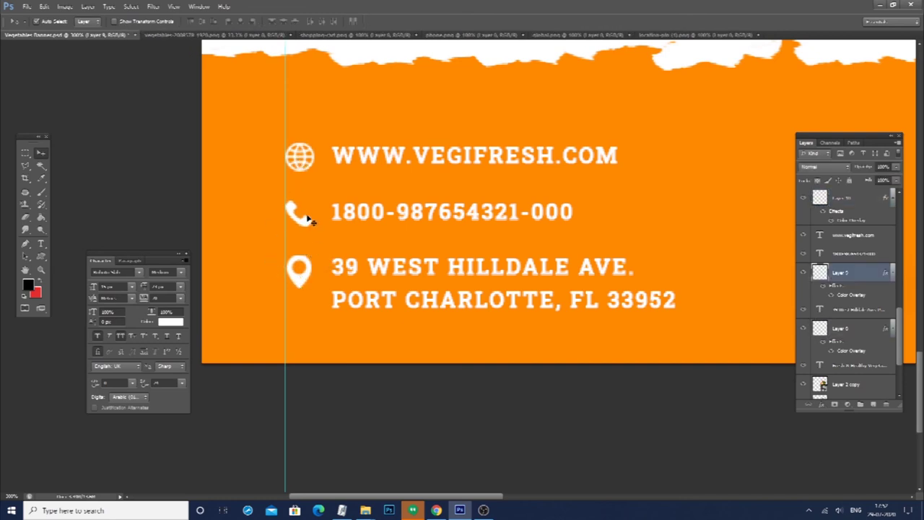
{"action": "left_click_drag", "start_coordinate": [386, 135], "coordinate": [454, 366]}
{"action": "key", "text": "Left"}
{"action": "key", "text": "Left"}
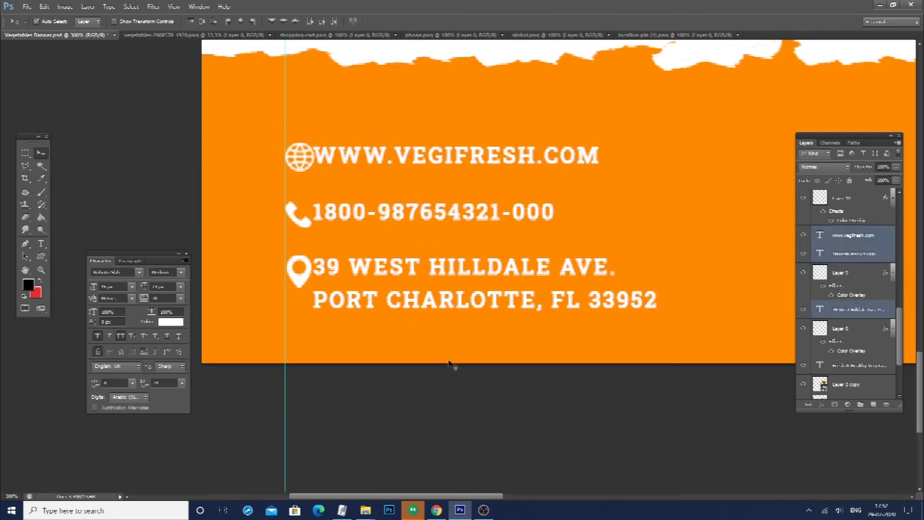
{"action": "key", "text": "ctrl+minus"}
{"action": "scroll", "coordinate": [417, 314], "scroll_direction": "up", "scroll_amount": 1}
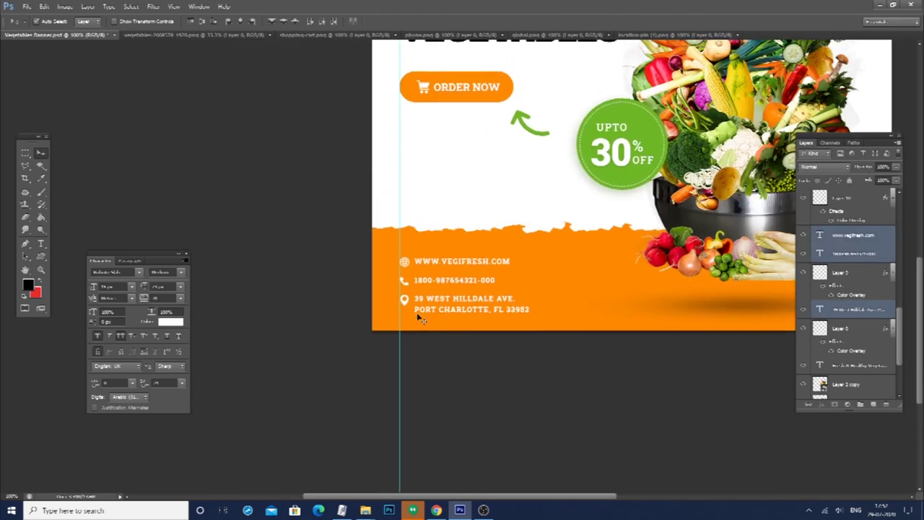
{"action": "scroll", "coordinate": [323, 312], "scroll_direction": "up", "scroll_amount": 3}
Nudge the phone and address lines so the three rows are evenly spaced
{"action": "key", "text": "ctrl+plus"}
{"action": "key", "text": "shift+Up"}
{"action": "key", "text": "shift+Up"}
{"action": "key", "text": "shift+Down"}
{"action": "key", "text": "shift+Down"}
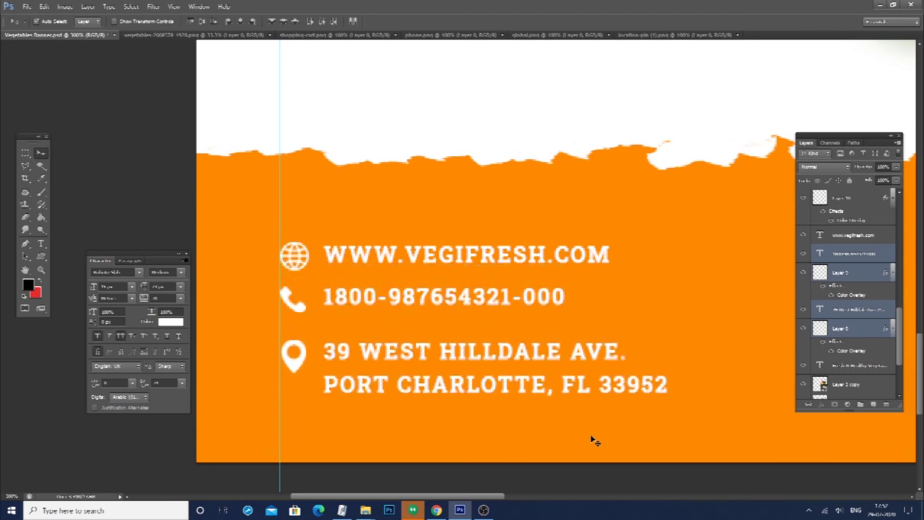
{"action": "key", "text": "alt+["}
{"action": "key", "text": "shift+Up"}
{"action": "key", "text": "shift+Up"}
{"action": "key", "text": "shift+Down"}
{"action": "key", "text": "Down"}
{"action": "key", "text": "Down"}
{"action": "key", "text": "Down"}
{"action": "key", "text": "Down"}
{"action": "key", "text": "Down"}
{"action": "key", "text": "ctrl+minus"}
{"action": "key", "text": "ctrl+minus"}
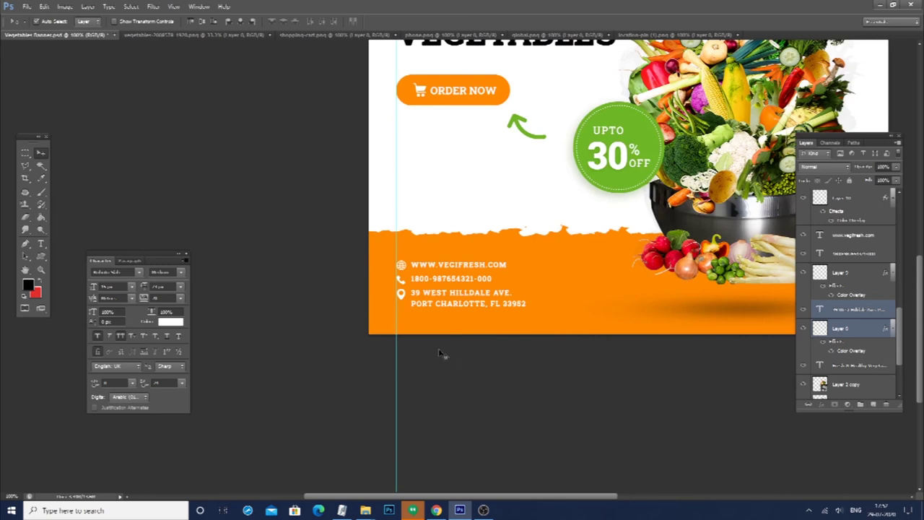
Apply a different font style to the web, phone and address text
{"action": "left_click_drag", "start_coordinate": [470, 369], "coordinate": [462, 316]}
{"action": "key", "text": "t"}
{"action": "left_click", "coordinate": [144, 22]}
{"action": "left_click", "coordinate": [145, 62]}
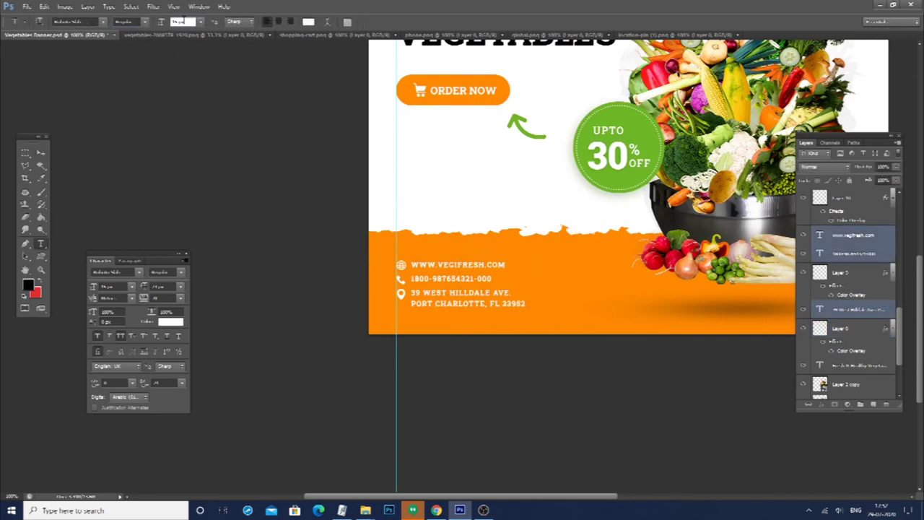
Move the contact text block down slightly and shift the green arrow right
{"action": "left_click", "coordinate": [41, 153]}
{"action": "mouse_move", "coordinate": [287, 280]}
{"action": "left_mouse_down"}
{"action": "mouse_move", "coordinate": [455, 314]}
{"action": "mouse_move", "coordinate": [440, 303]}
{"action": "left_mouse_up"}
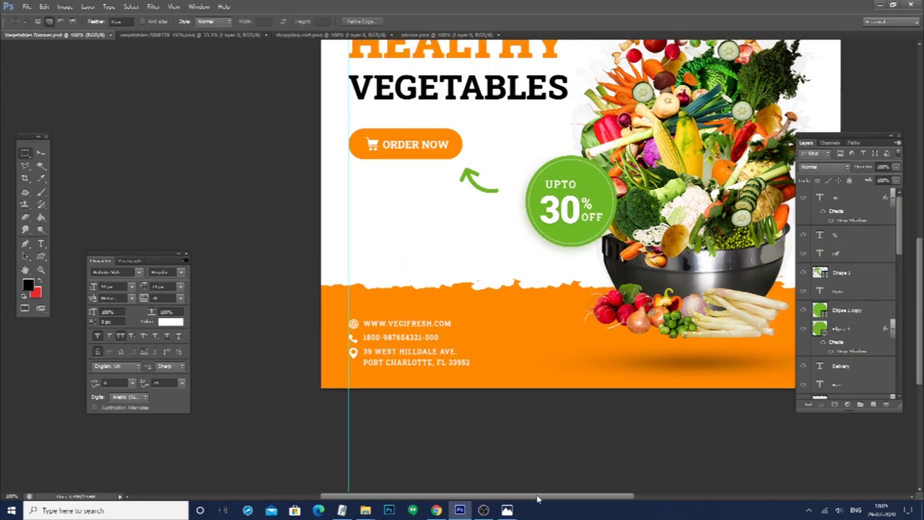
{"action": "key", "text": "ctrl+minus"}
{"action": "key", "text": "v"}
{"action": "left_click_drag", "start_coordinate": [397, 307], "coordinate": [400, 306]}
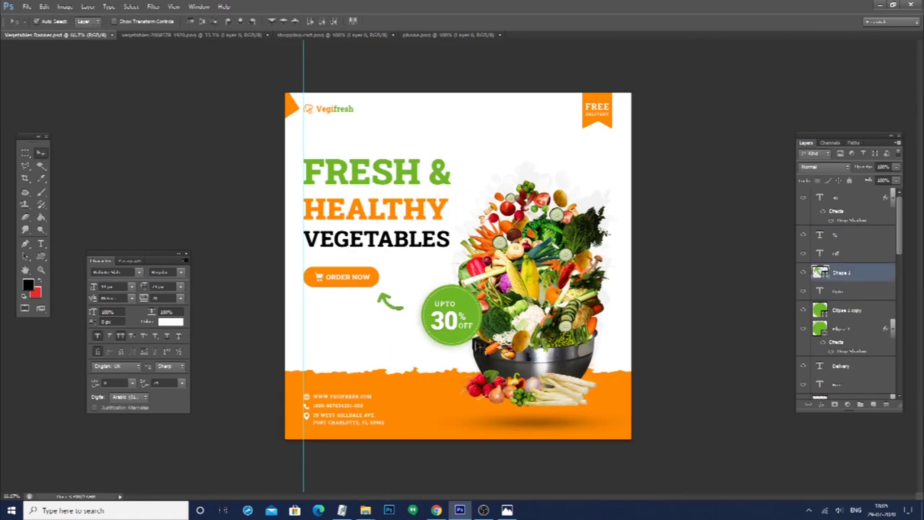
Try lifting the orange band's top with a selection, then revert the change
{"action": "left_click", "coordinate": [426, 406]}
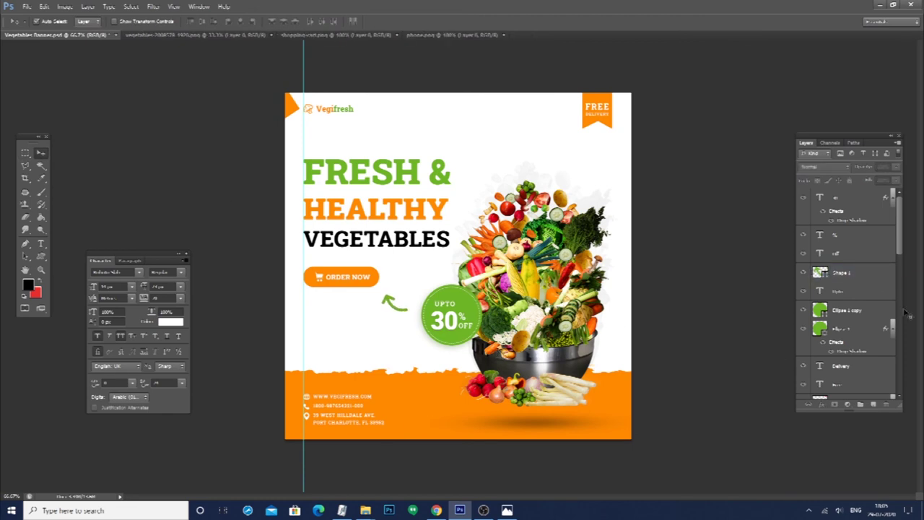
{"action": "left_click", "coordinate": [25, 153]}
{"action": "left_click_drag", "start_coordinate": [751, 396], "coordinate": [356, 418]}
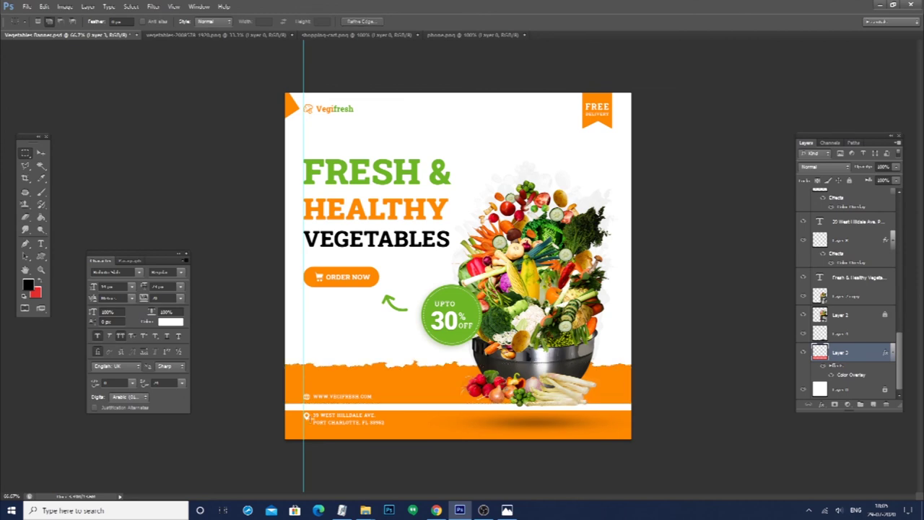
{"action": "key", "text": "ctrl+z"}
{"action": "key", "text": "ctrl+d"}
{"action": "key", "text": "v"}
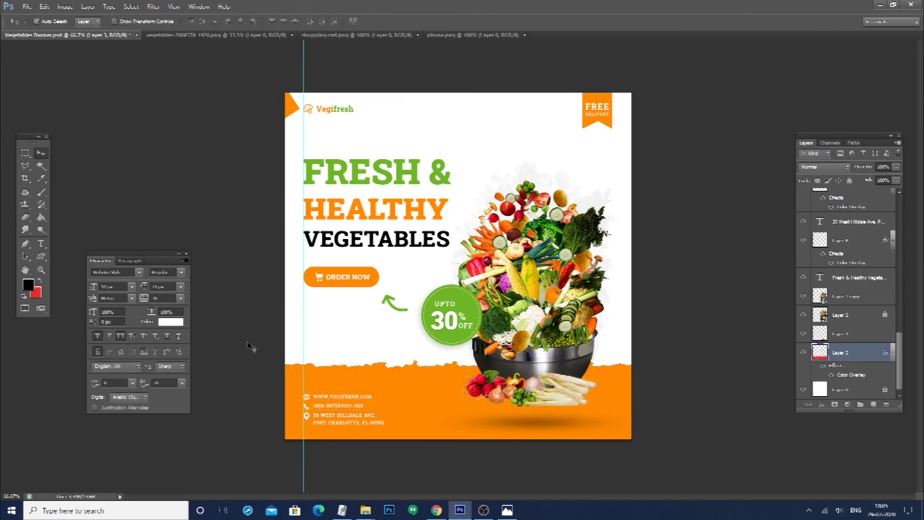
{"action": "left_click", "coordinate": [25, 153]}
{"action": "key", "text": "ctrl+d"}
{"action": "key", "text": "v"}
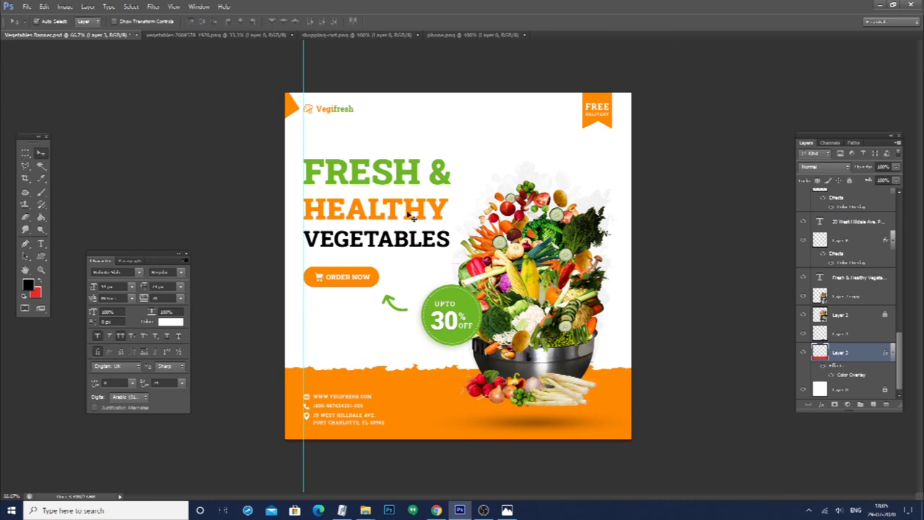
Fine-tune the headline's position and nudge the ORDER NOW button slightly up
{"action": "left_click_drag", "start_coordinate": [406, 218], "coordinate": [412, 212]}
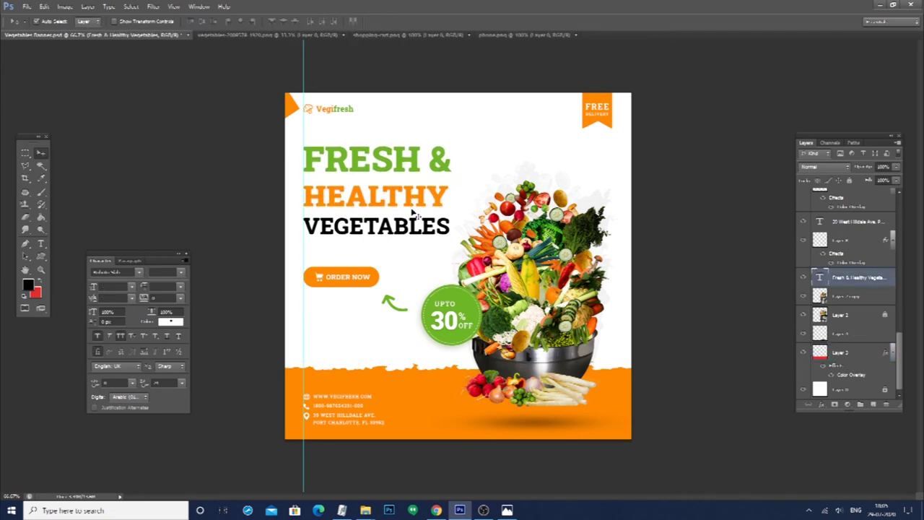
{"action": "left_click", "coordinate": [389, 263]}
{"action": "left_click_drag", "start_coordinate": [343, 290], "coordinate": [343, 289]}
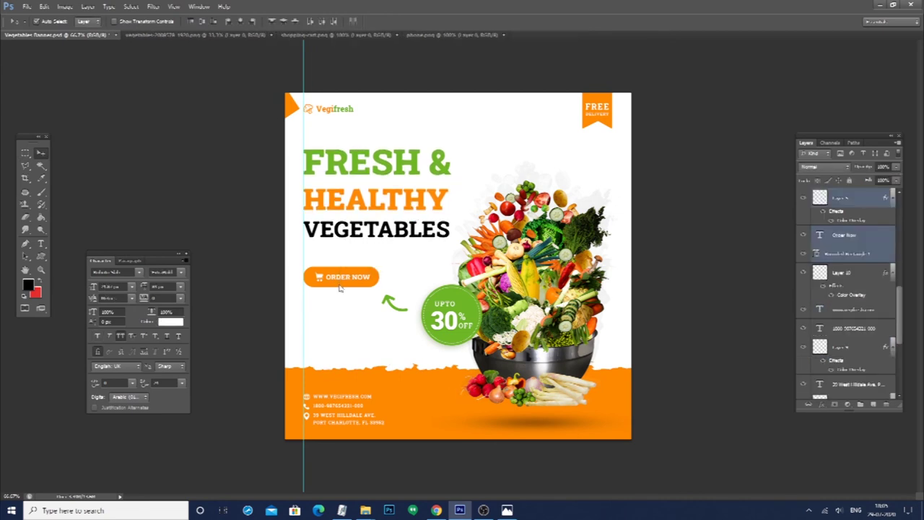
{"action": "double_click", "coordinate": [362, 223]}
{"action": "left_click_drag", "start_coordinate": [450, 225], "coordinate": [244, 226]}
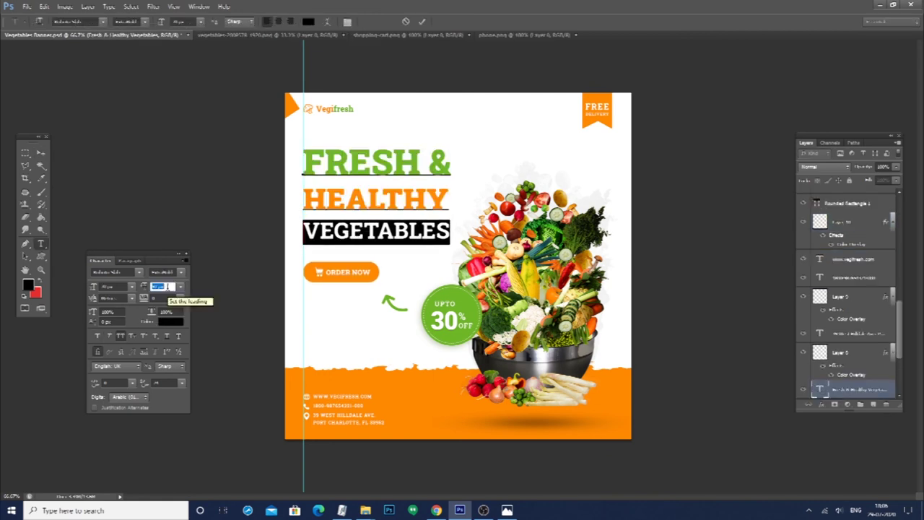
{"action": "key", "text": "ctrl+Return"}
{"action": "key", "text": "v"}
{"action": "left_click_drag", "start_coordinate": [330, 291], "coordinate": [344, 297]}
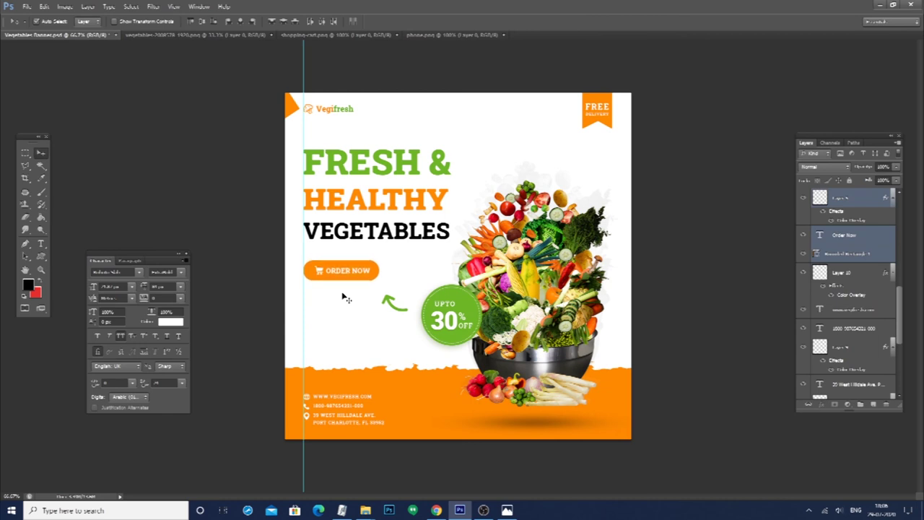
Nudge the bowl shadow upward and reposition the vegetable bowl image
{"action": "left_click", "coordinate": [387, 306]}
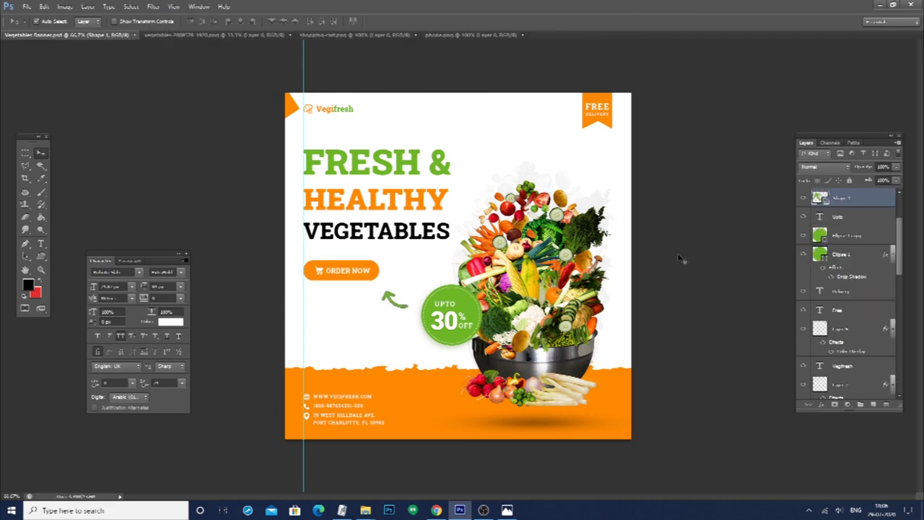
{"action": "left_click", "coordinate": [560, 396]}
{"action": "key", "text": "Up"}
{"action": "key", "text": "Up"}
{"action": "key", "text": "Up"}
{"action": "left_click_drag", "start_coordinate": [473, 202], "coordinate": [463, 190]}
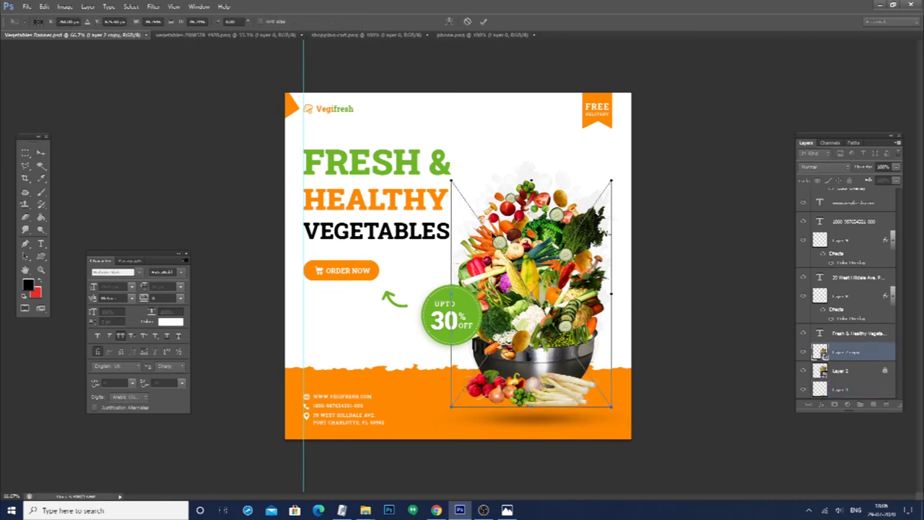
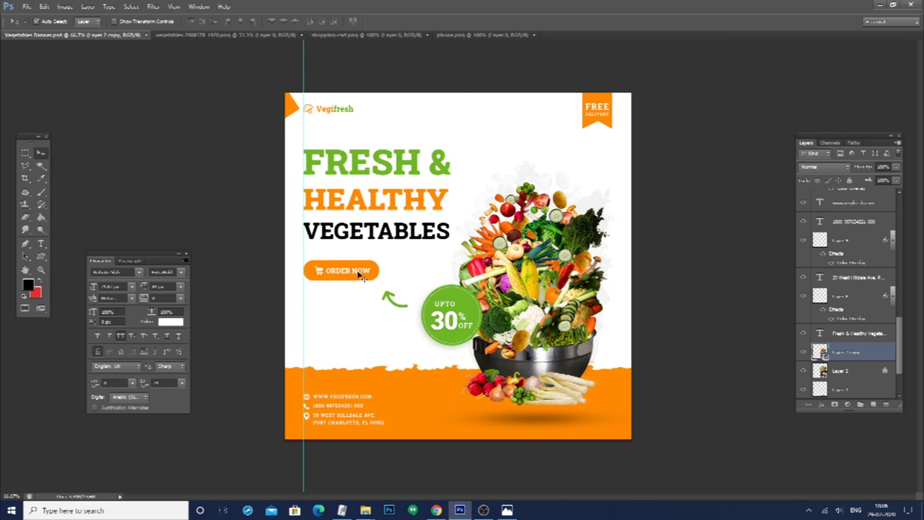
Increase the headline leading so VEGETABLES sits slightly lower, then view the banner at full size
{"action": "left_click", "coordinate": [380, 214]}
{"action": "key", "text": "alt+Down"}
{"action": "key", "text": "ctrl+t"}
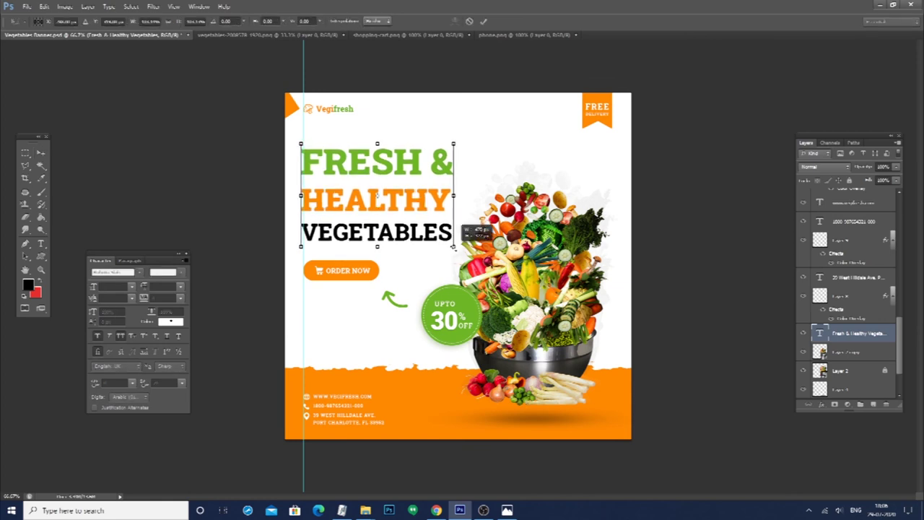
{"action": "key", "text": "Return"}
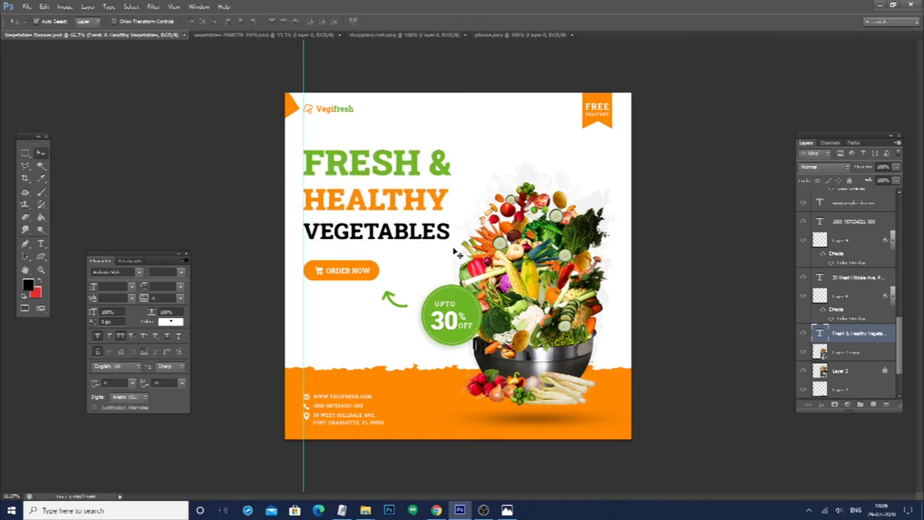
{"action": "key", "text": "ctrl+plus"}
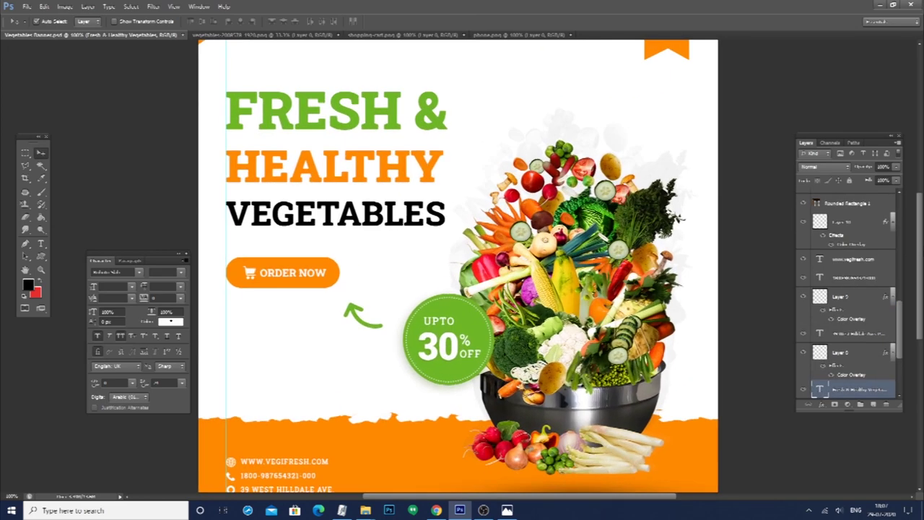
Lock the bottom shape layer against accidental edits
{"action": "scroll", "coordinate": [922, 253], "scroll_direction": "down", "scroll_amount": 5}
{"action": "scroll", "coordinate": [854, 289], "scroll_direction": "down", "scroll_amount": 3}
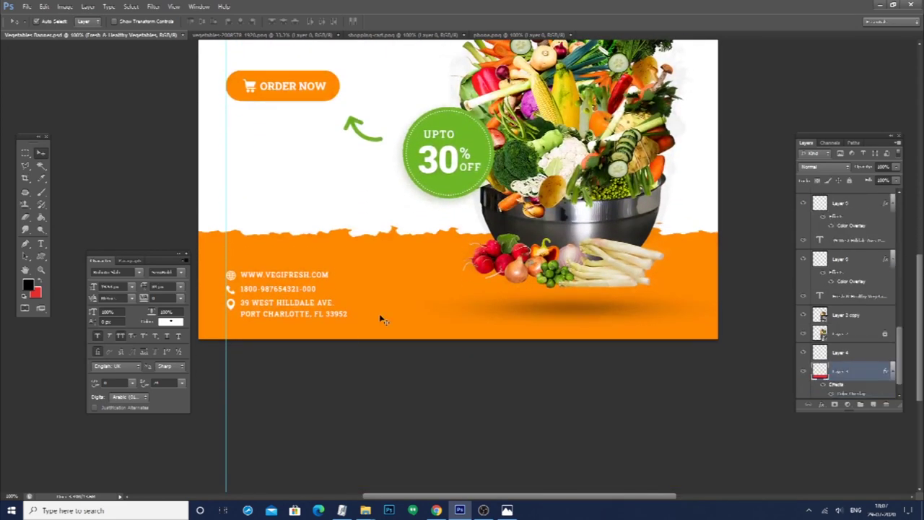
{"action": "left_click", "coordinate": [852, 182]}
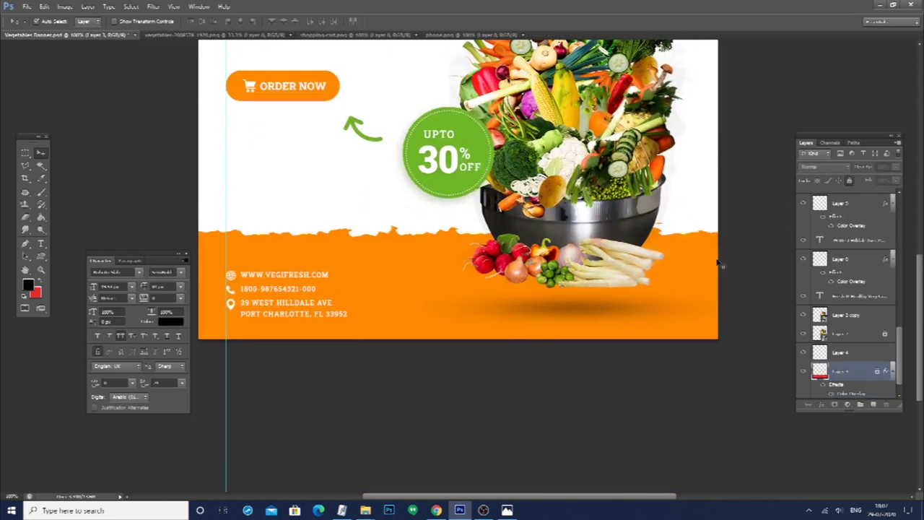
Nudge the footer's website, phone and address lines and icons so they sit evenly
{"action": "left_click", "coordinate": [233, 304]}
{"action": "left_click_drag", "start_coordinate": [214, 291], "coordinate": [351, 319]}
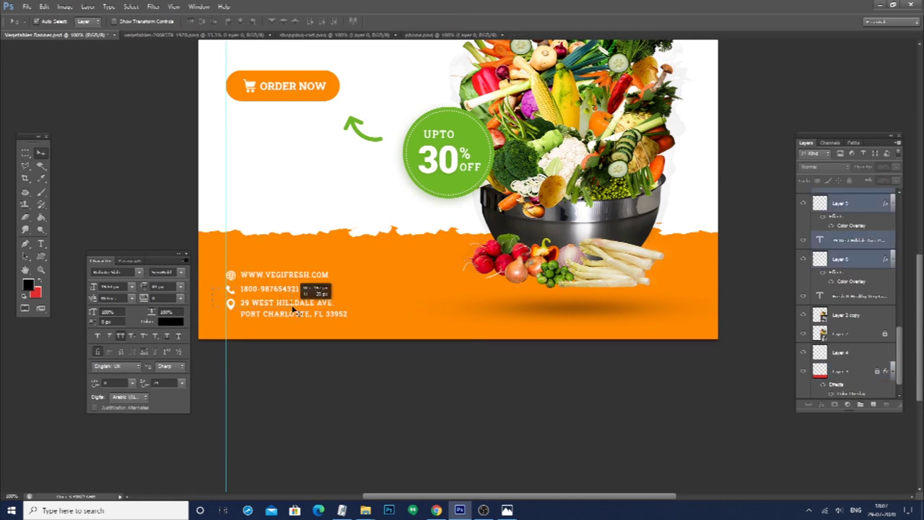
{"action": "left_click_drag", "start_coordinate": [294, 308], "coordinate": [292, 310]}
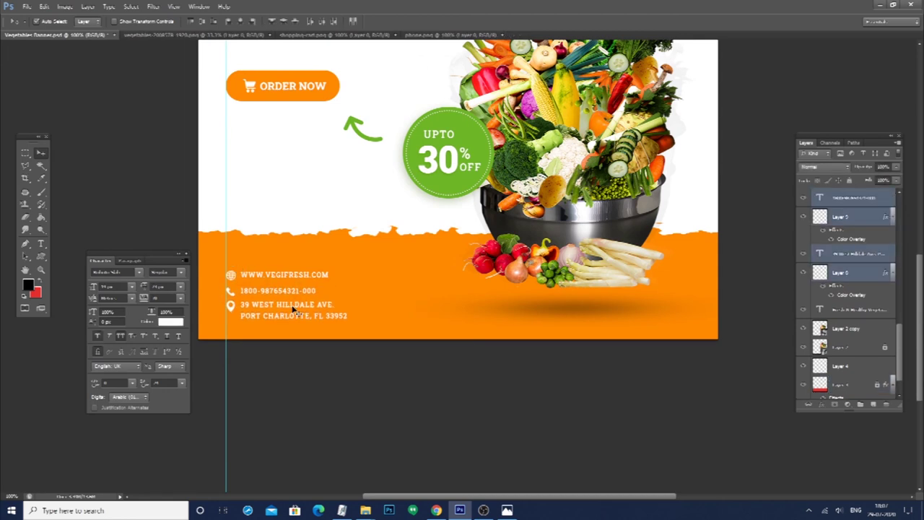
{"action": "left_click_drag", "start_coordinate": [218, 320], "coordinate": [302, 326]}
{"action": "key", "text": "Down"}
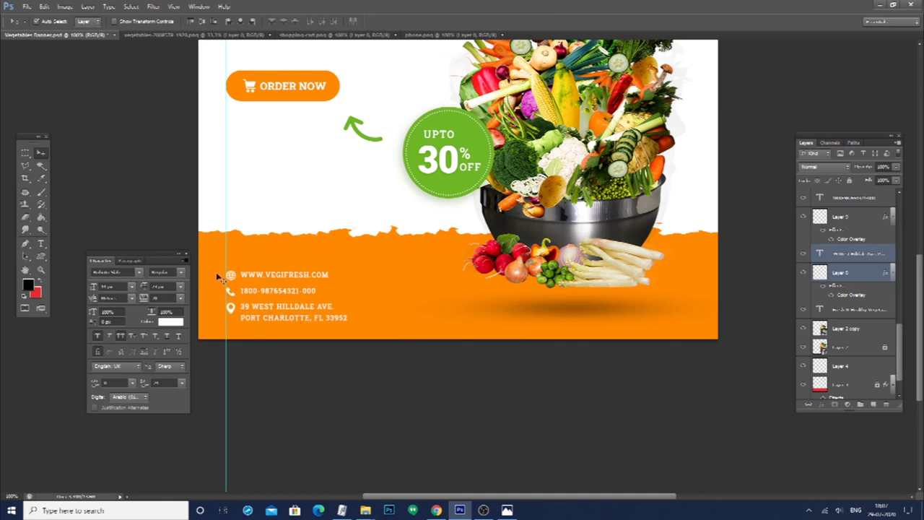
{"action": "left_click_drag", "start_coordinate": [218, 276], "coordinate": [289, 309]}
{"action": "key", "text": "Up"}
{"action": "key", "text": "Up"}
{"action": "key", "text": "Up"}
{"action": "key", "text": "Down"}
{"action": "key", "text": "Down"}
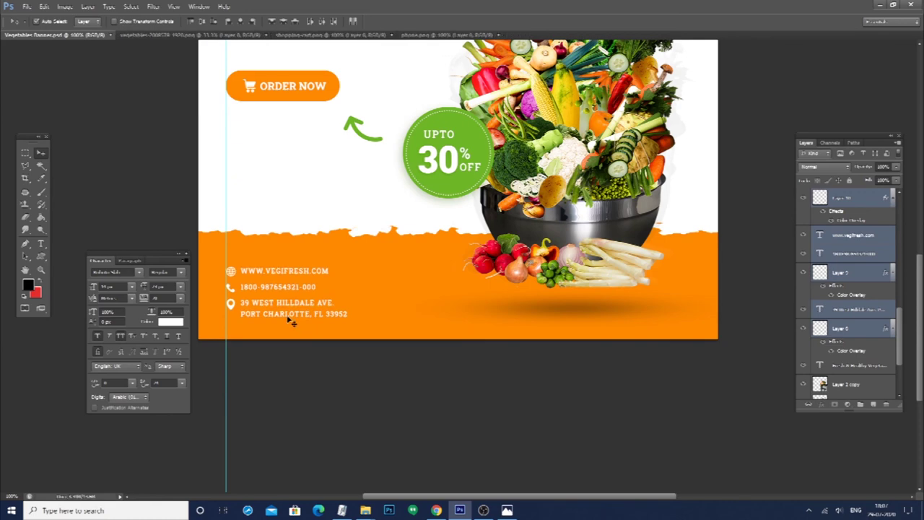
{"action": "scroll", "coordinate": [291, 323], "scroll_direction": "up", "scroll_amount": 1}
{"action": "key", "text": "ctrl+0"}
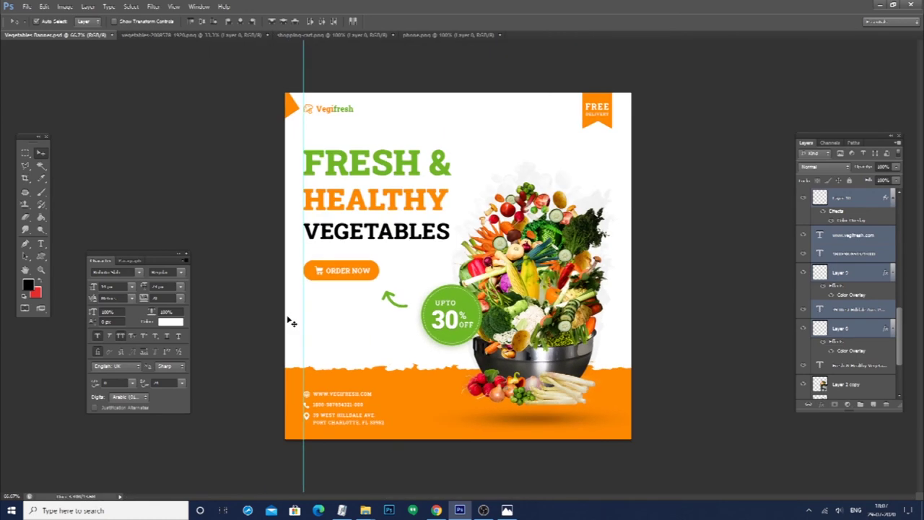
Save a copy of the banner in PNG format
{"action": "key", "text": "ctrl+shift+s"}
{"action": "left_click", "coordinate": [386, 381]}
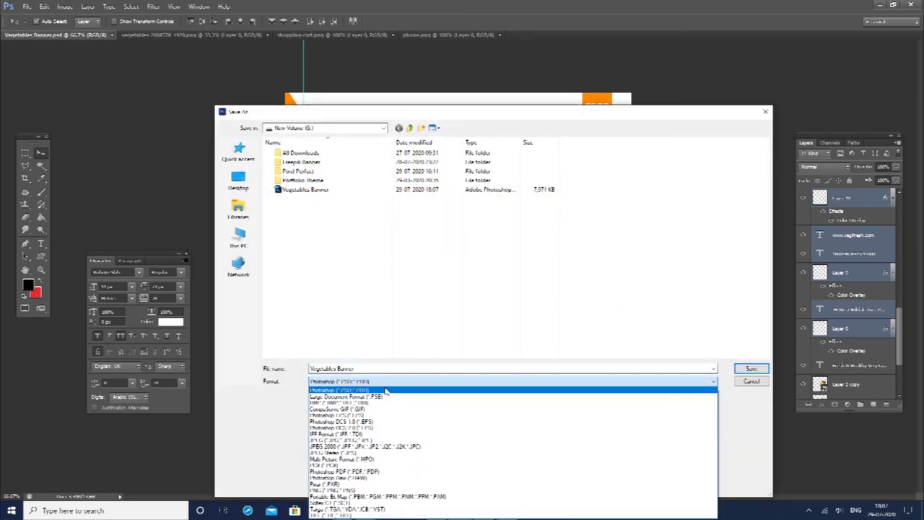
{"action": "left_click", "coordinate": [375, 490]}
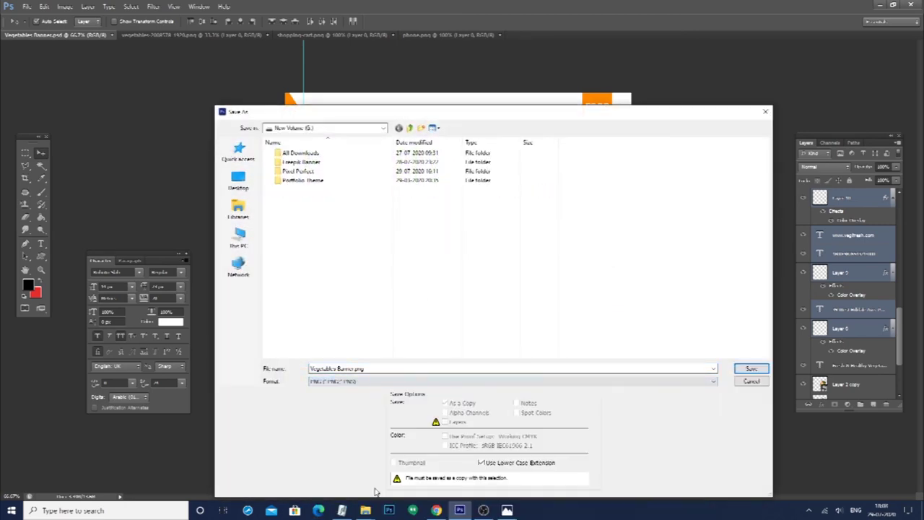
{"action": "key", "text": "Return"}
{"action": "key", "text": "Return"}
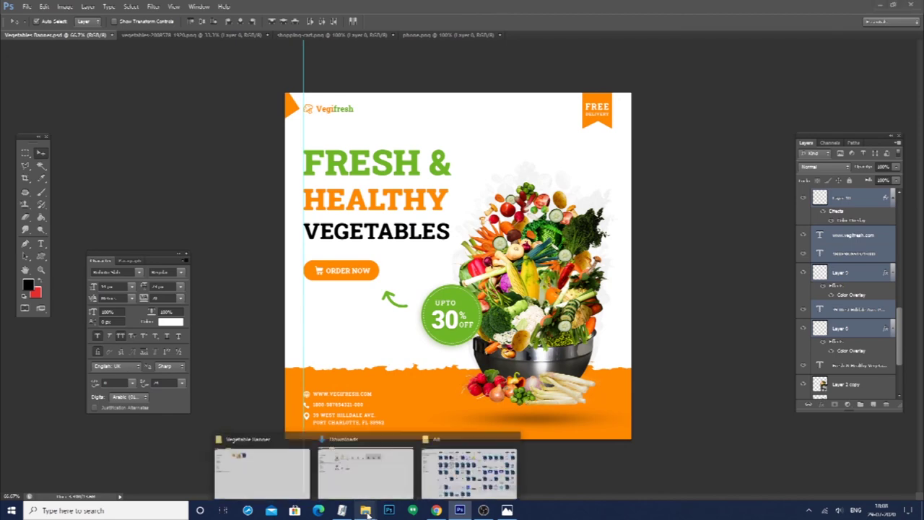
Open the exported banner PNG in Photos to check it, then close the viewer
{"action": "left_click", "coordinate": [261, 470]}
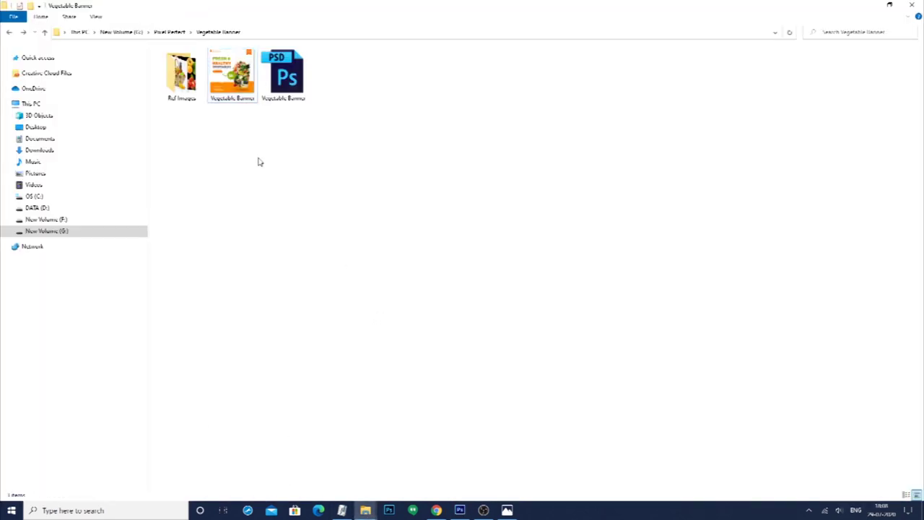
{"action": "double_click", "coordinate": [242, 96]}
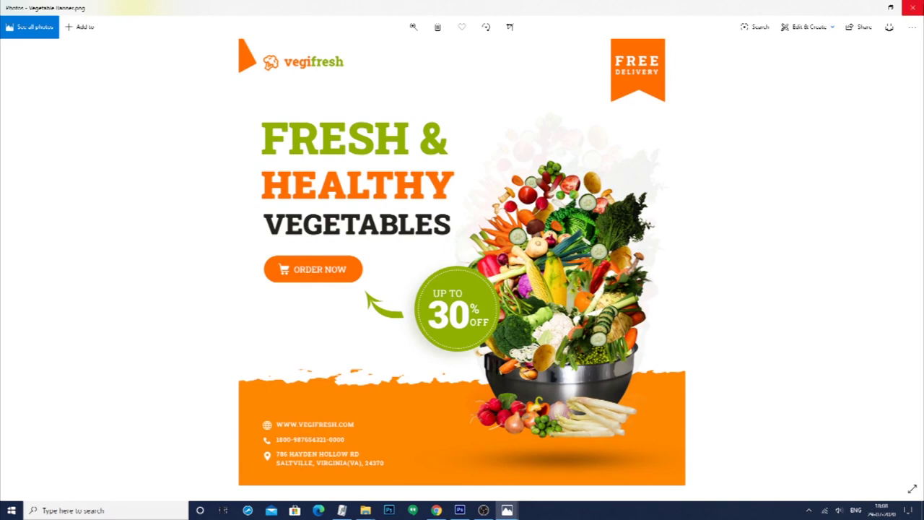
{"action": "left_click", "coordinate": [913, 7]}
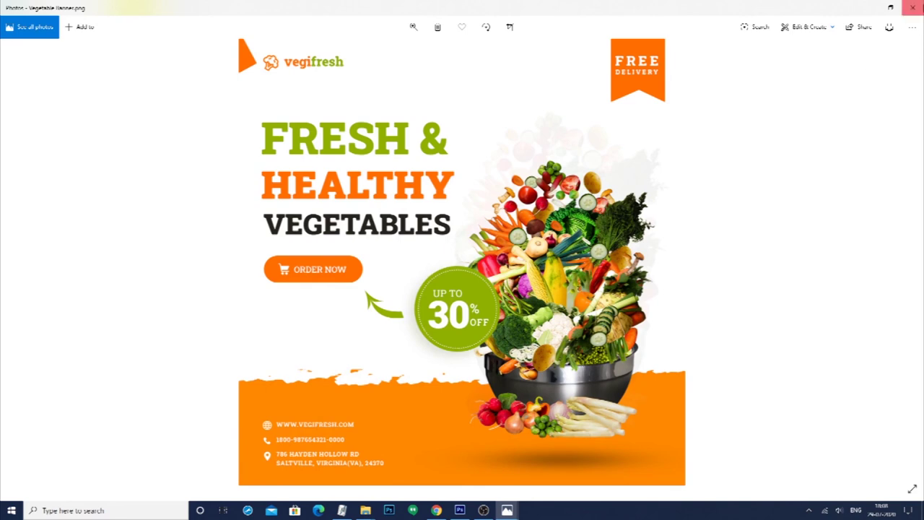